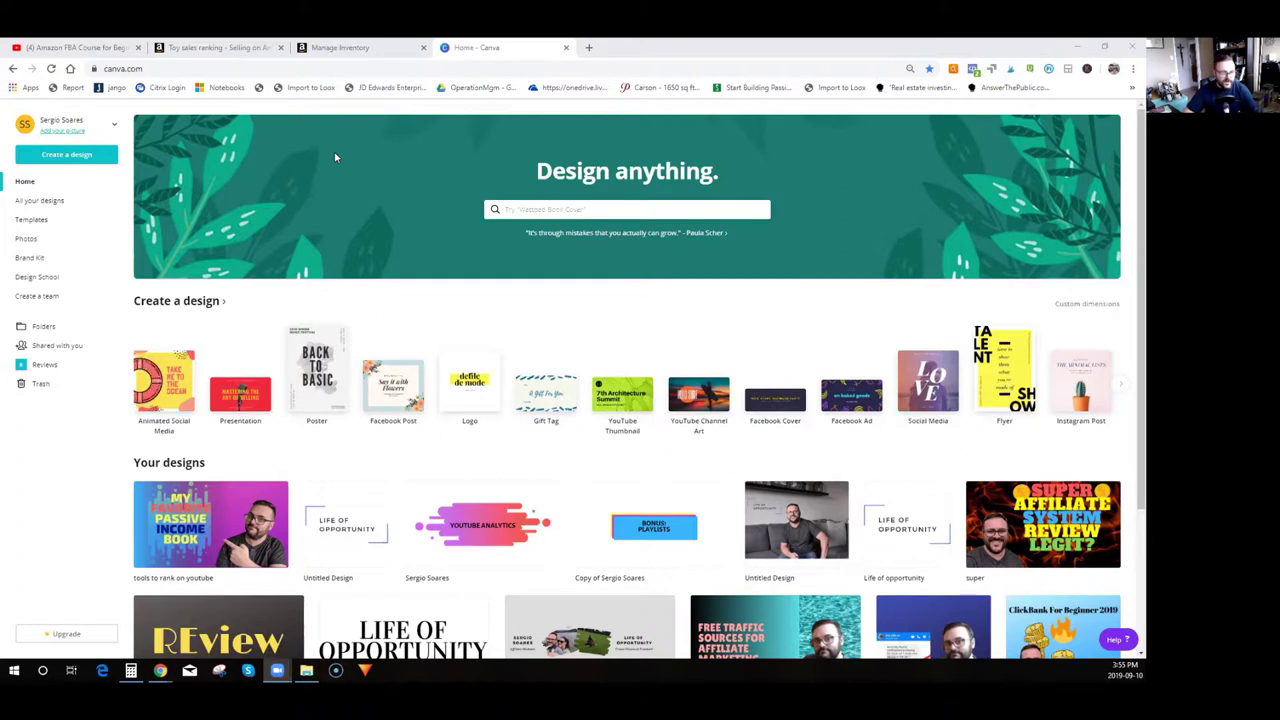
Start a design-type search, look through the suggestions, then dismiss them.
{"action": "left_click", "coordinate": [555, 212]}
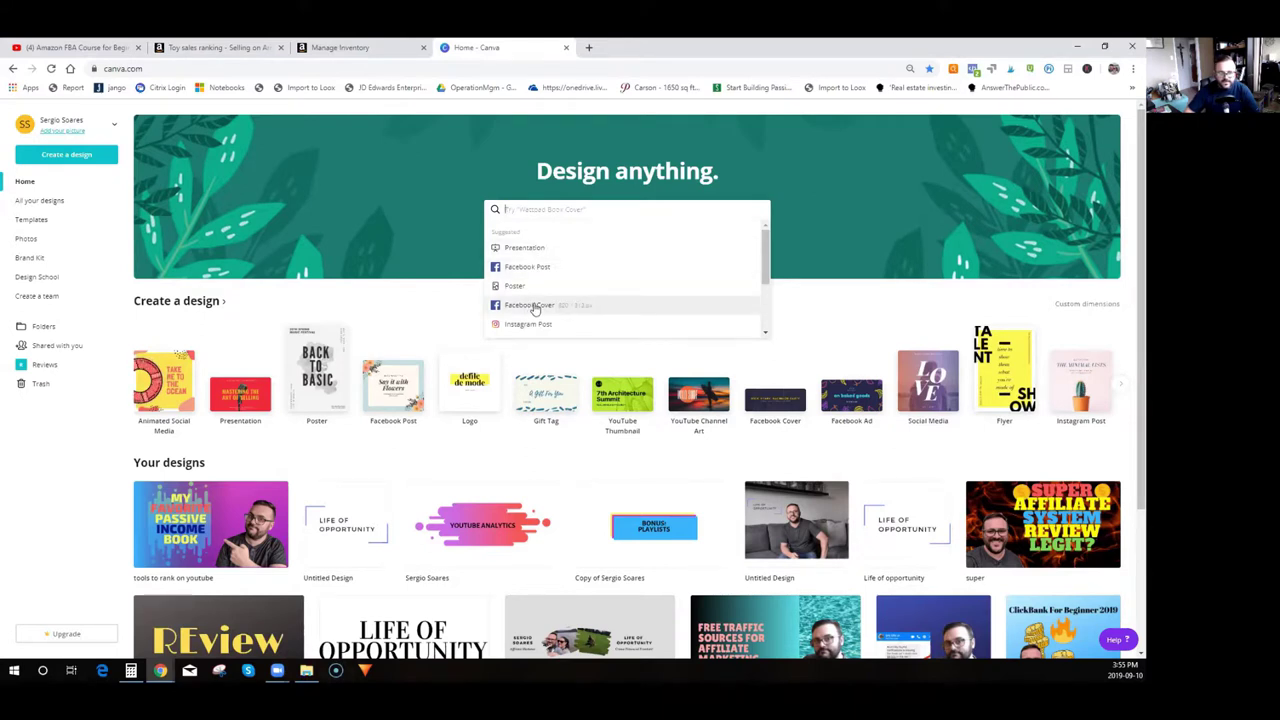
{"action": "scroll", "coordinate": [534, 310], "scroll_direction": "down", "scroll_amount": 2}
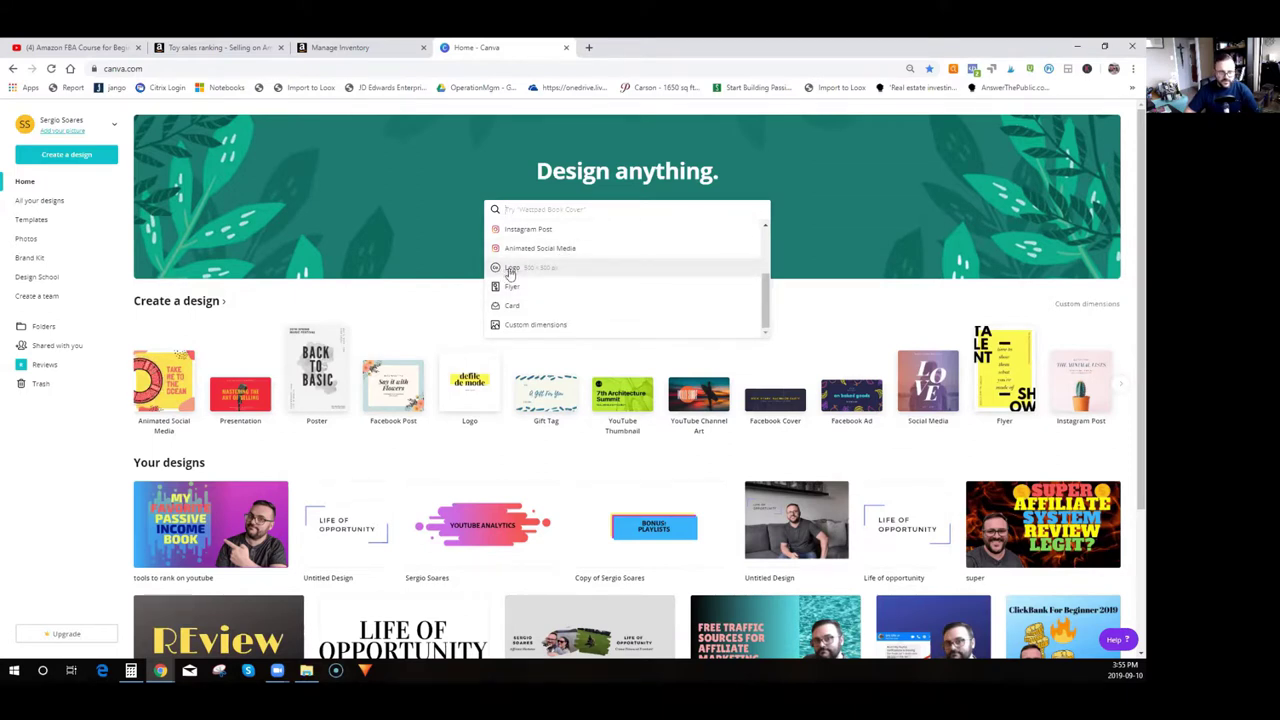
{"action": "left_click", "coordinate": [399, 308]}
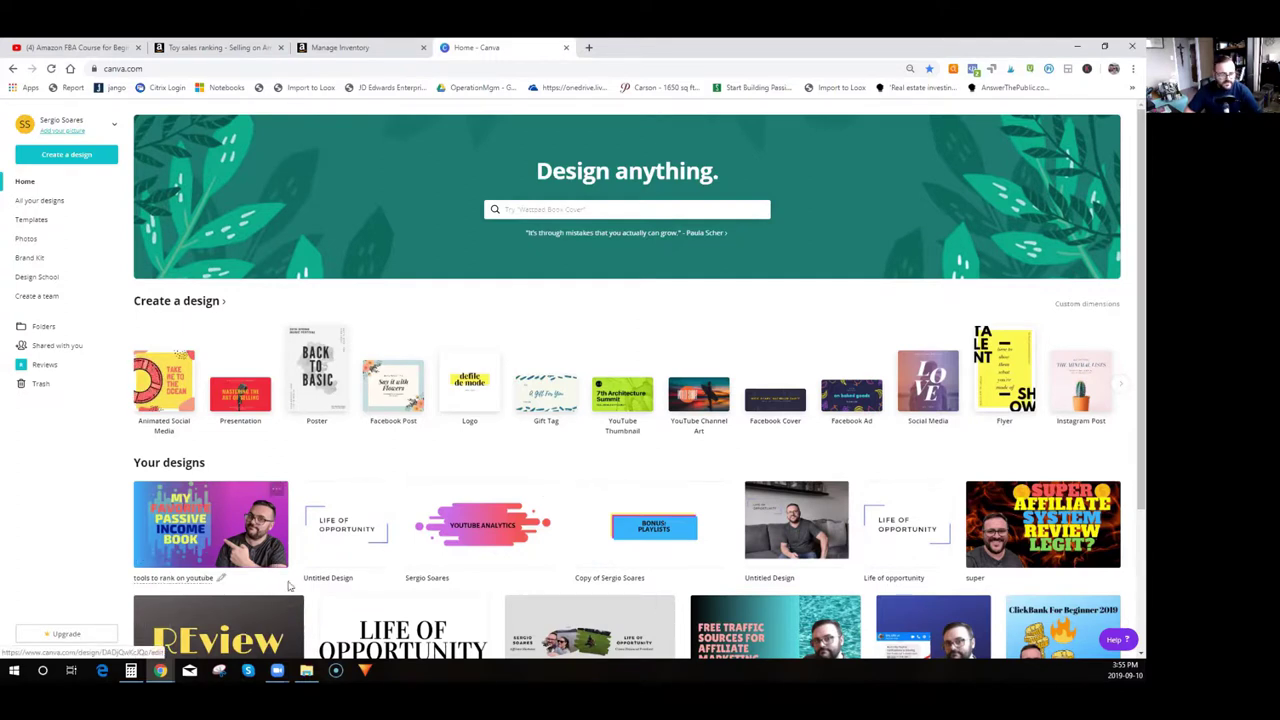
Go to the full Create a design page and scroll through categories from Print to Ads.
{"action": "left_click", "coordinate": [205, 305]}
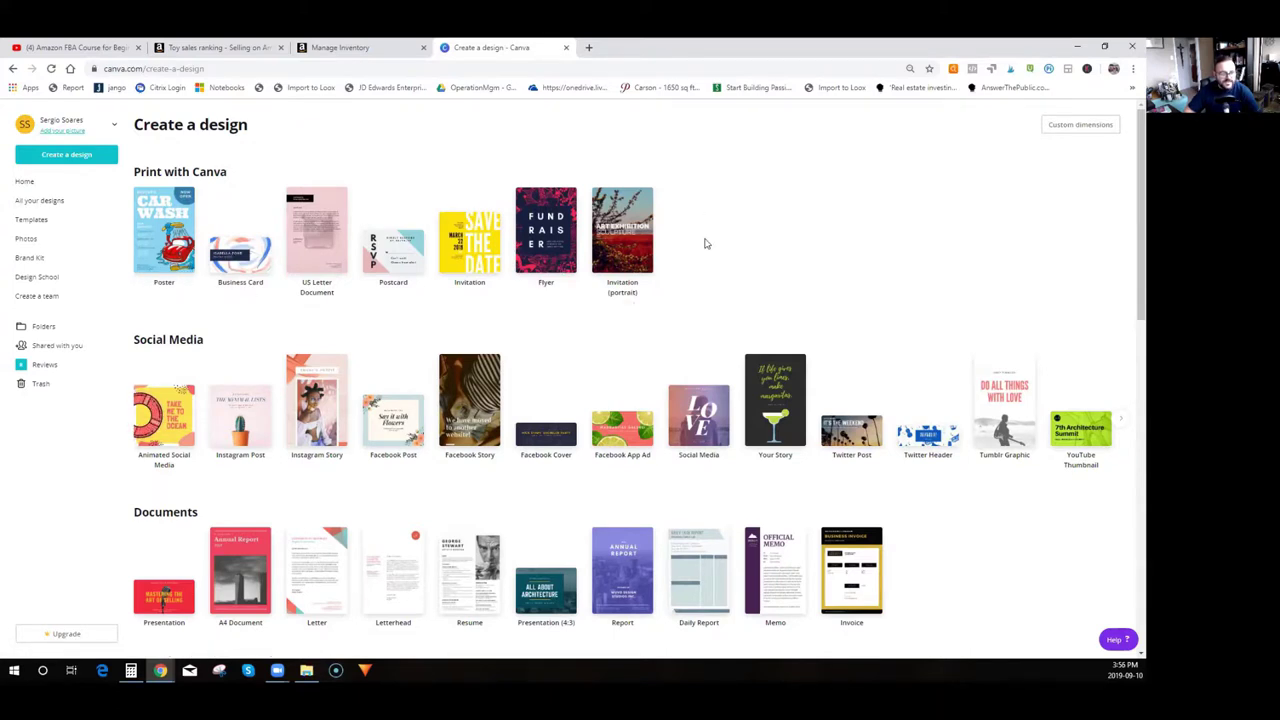
{"action": "scroll", "coordinate": [705, 243], "scroll_direction": "down", "scroll_amount": 2}
{"action": "scroll", "coordinate": [705, 243], "scroll_direction": "down", "scroll_amount": 1}
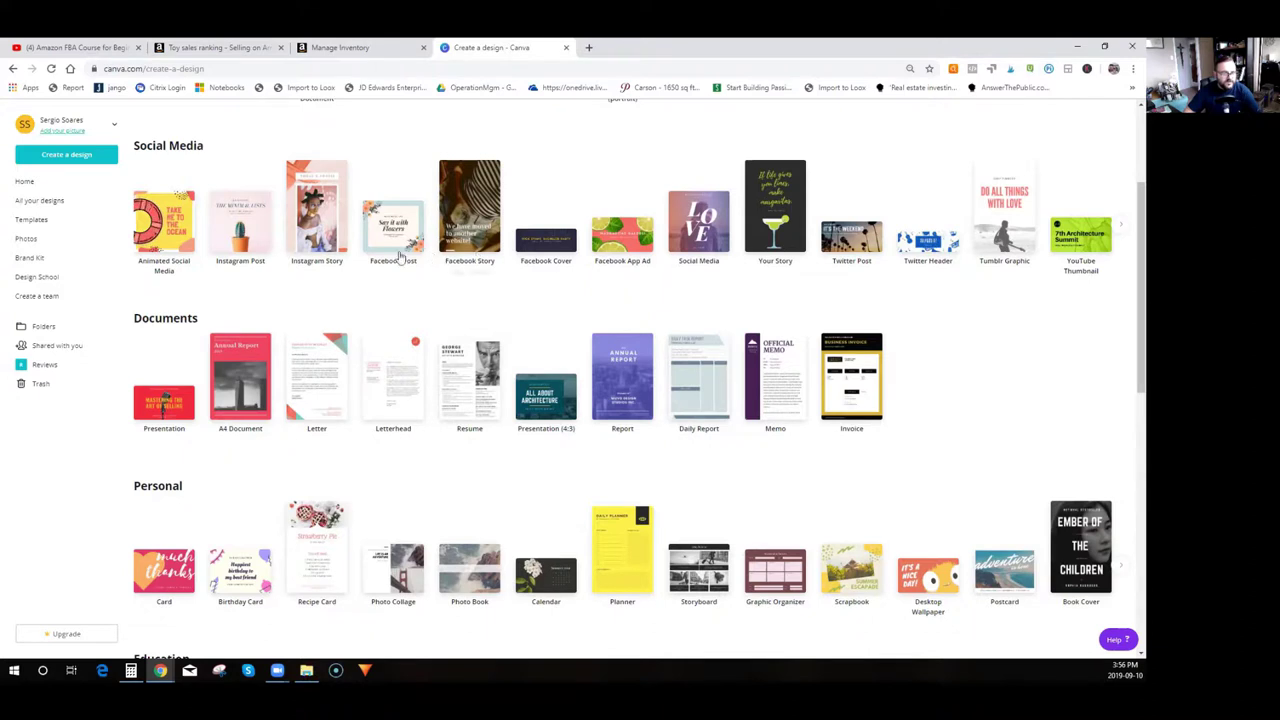
{"action": "scroll", "coordinate": [480, 262], "scroll_direction": "down", "scroll_amount": 3}
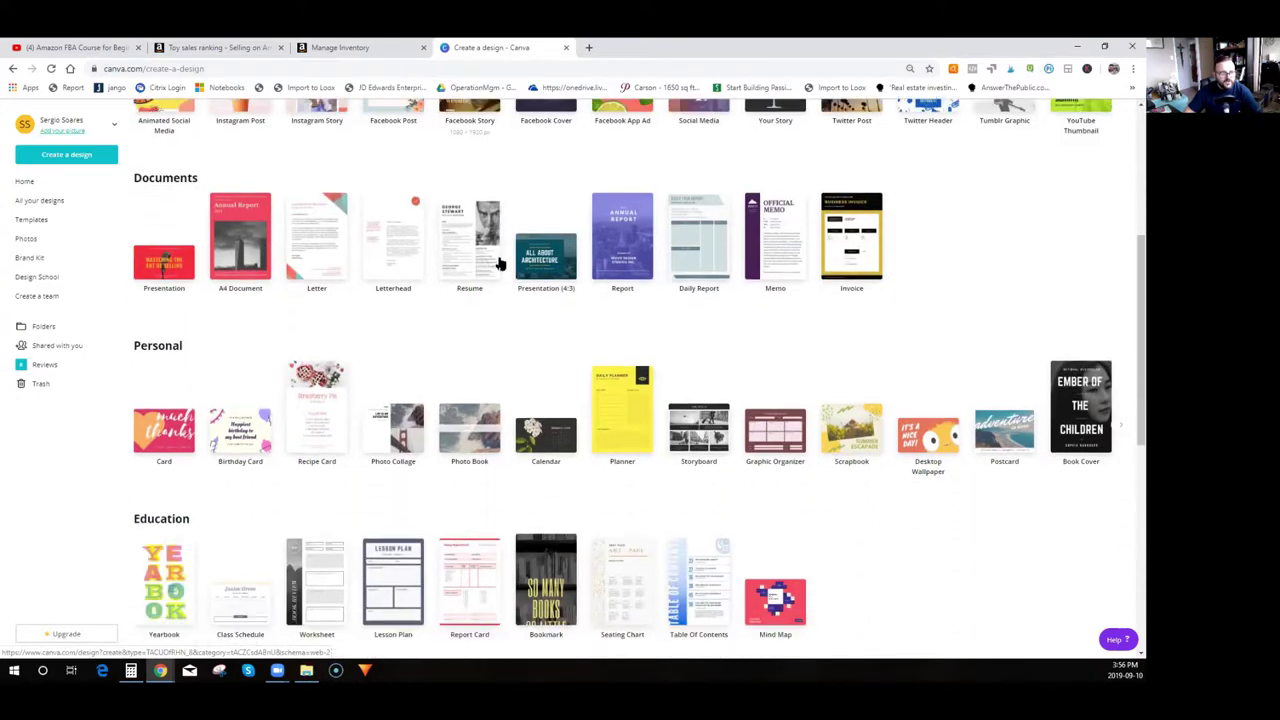
{"action": "scroll", "coordinate": [500, 262], "scroll_direction": "down", "scroll_amount": 3}
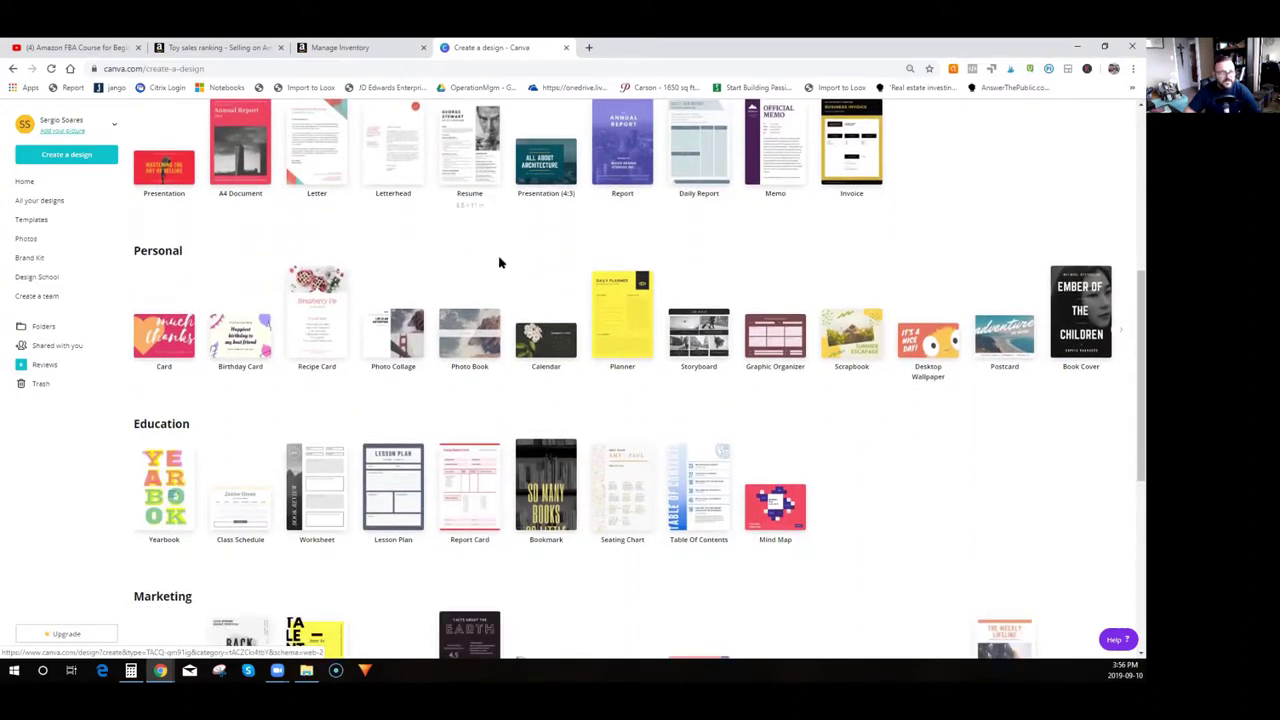
{"action": "scroll", "coordinate": [500, 262], "scroll_direction": "down", "scroll_amount": 2}
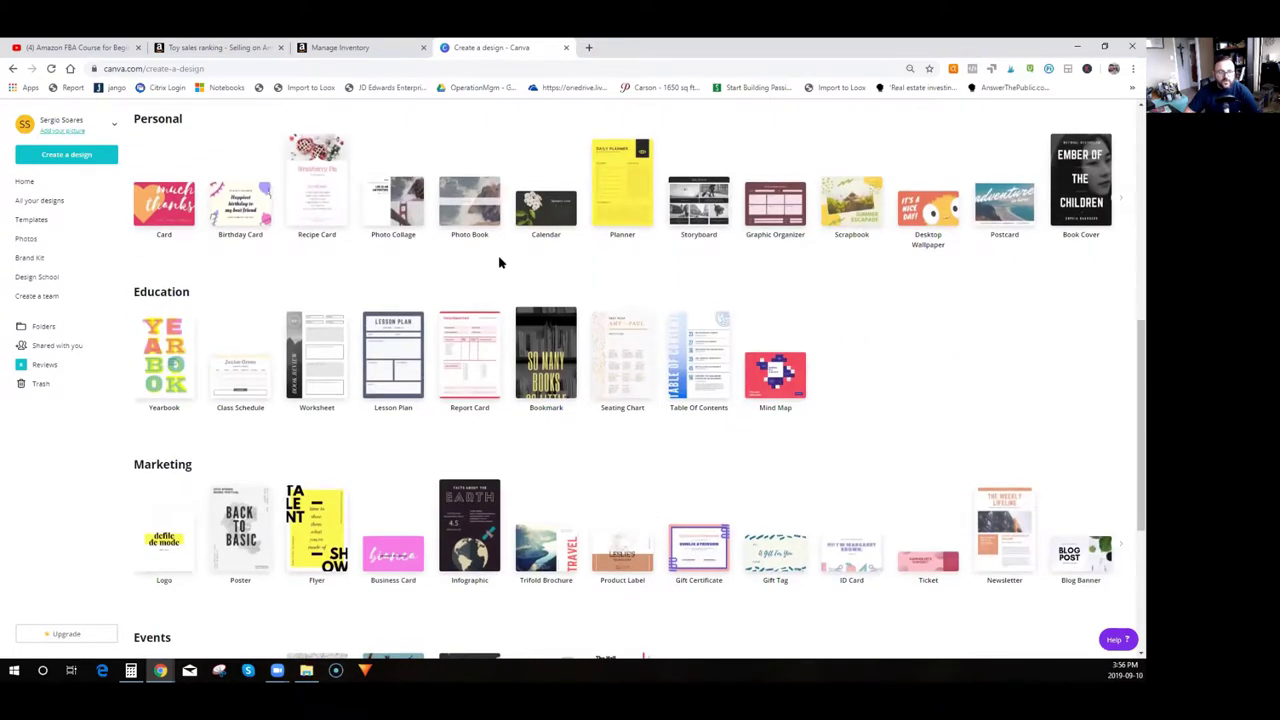
{"action": "scroll", "coordinate": [500, 262], "scroll_direction": "down", "scroll_amount": 4}
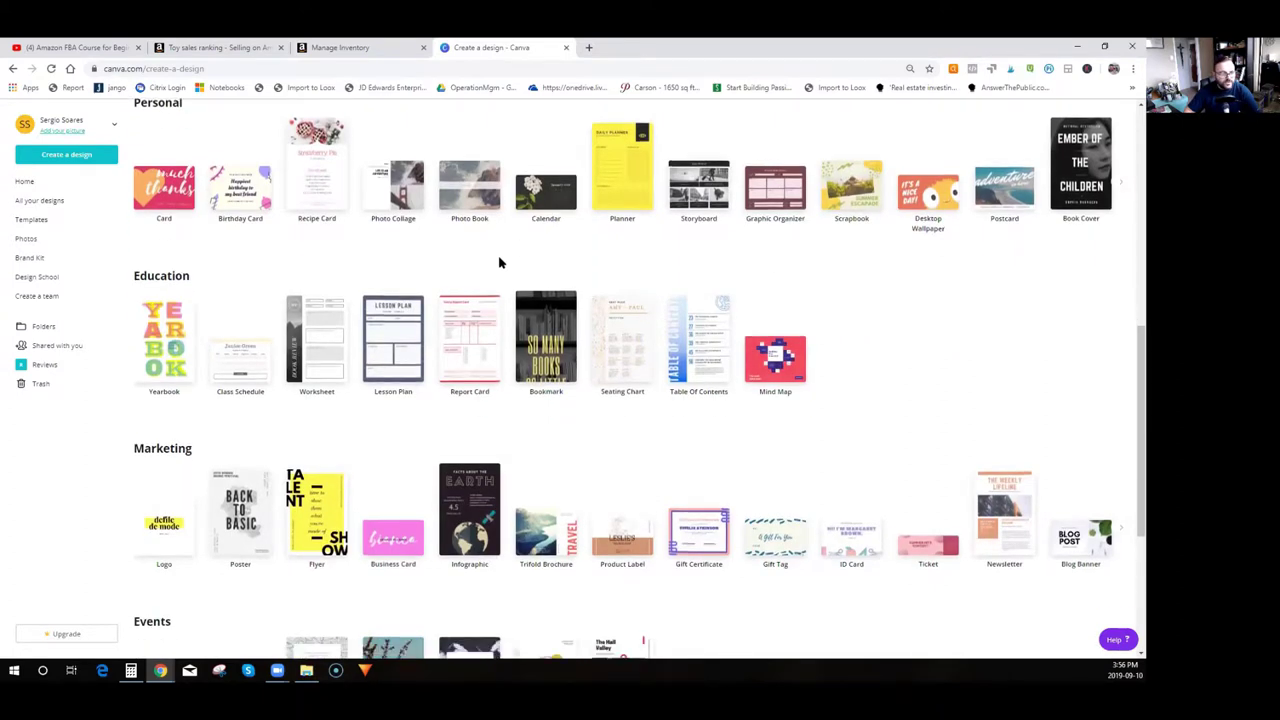
{"action": "scroll", "coordinate": [500, 263], "scroll_direction": "down", "scroll_amount": 3}
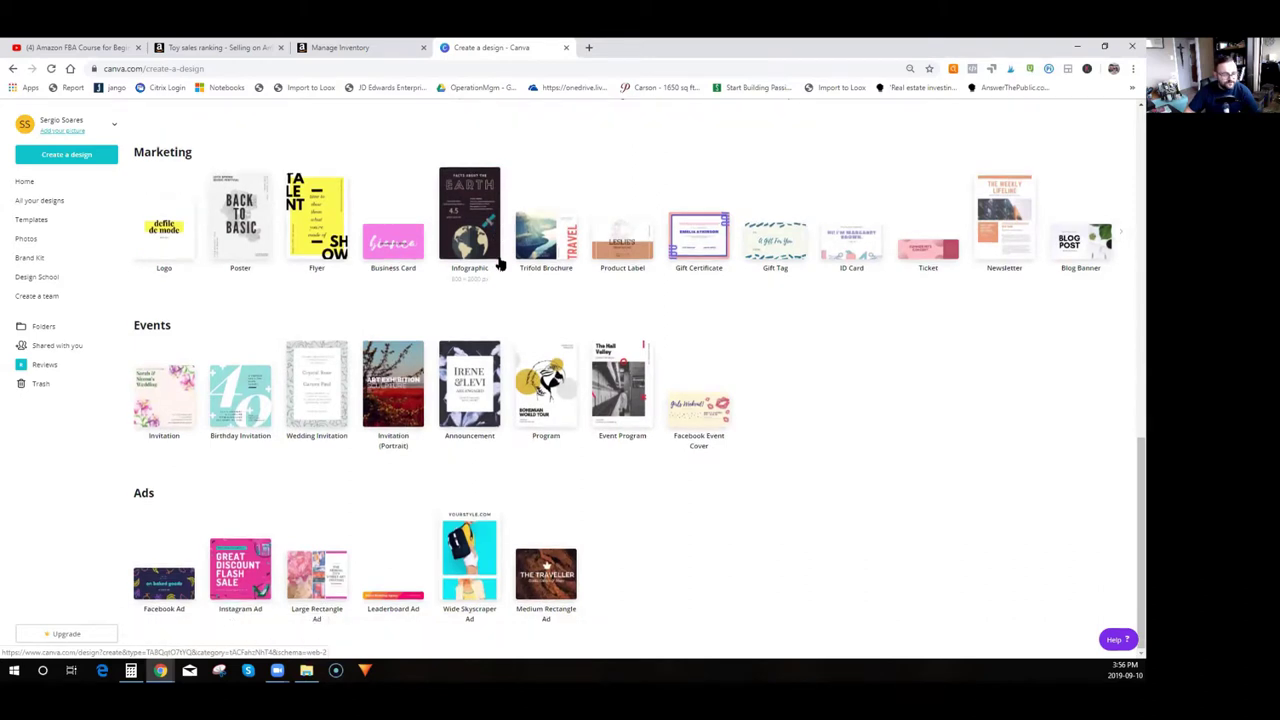
{"action": "scroll", "coordinate": [500, 262], "scroll_direction": "up", "scroll_amount": 18}
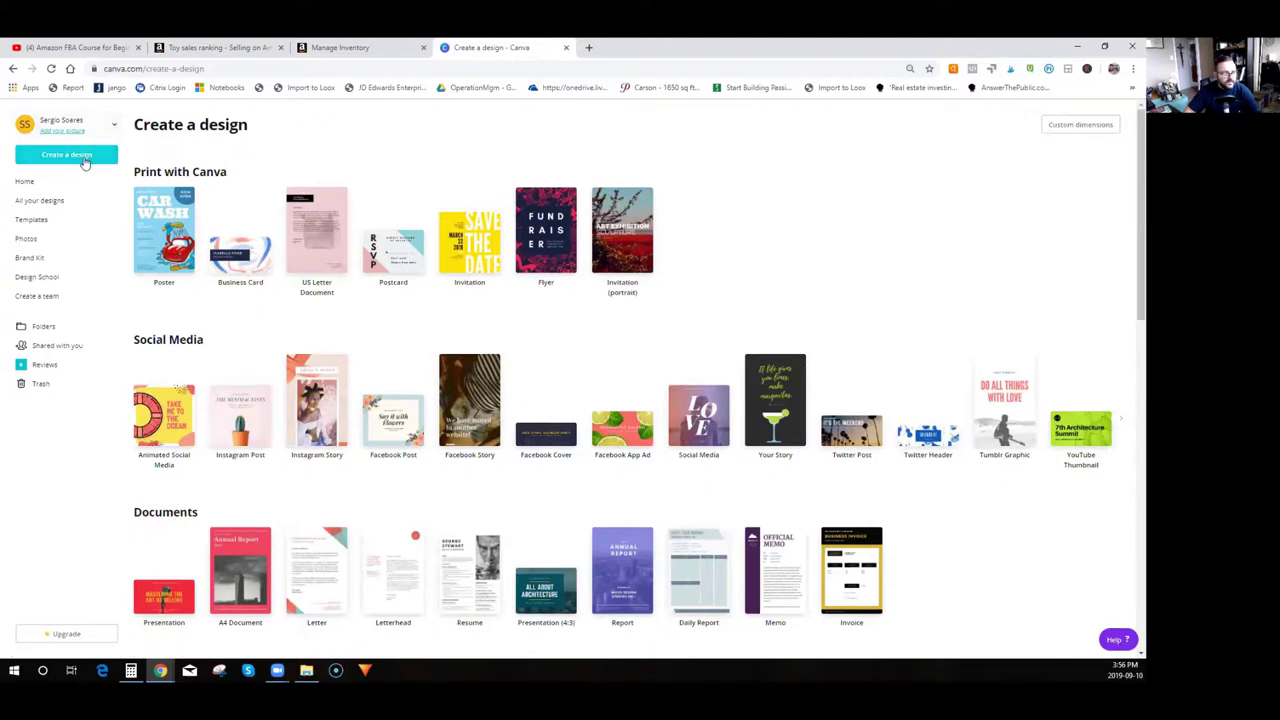
Create a new blank Logo design and browse the Fashion, Band, Computer and Food logo templates.
{"action": "left_click", "coordinate": [85, 158]}
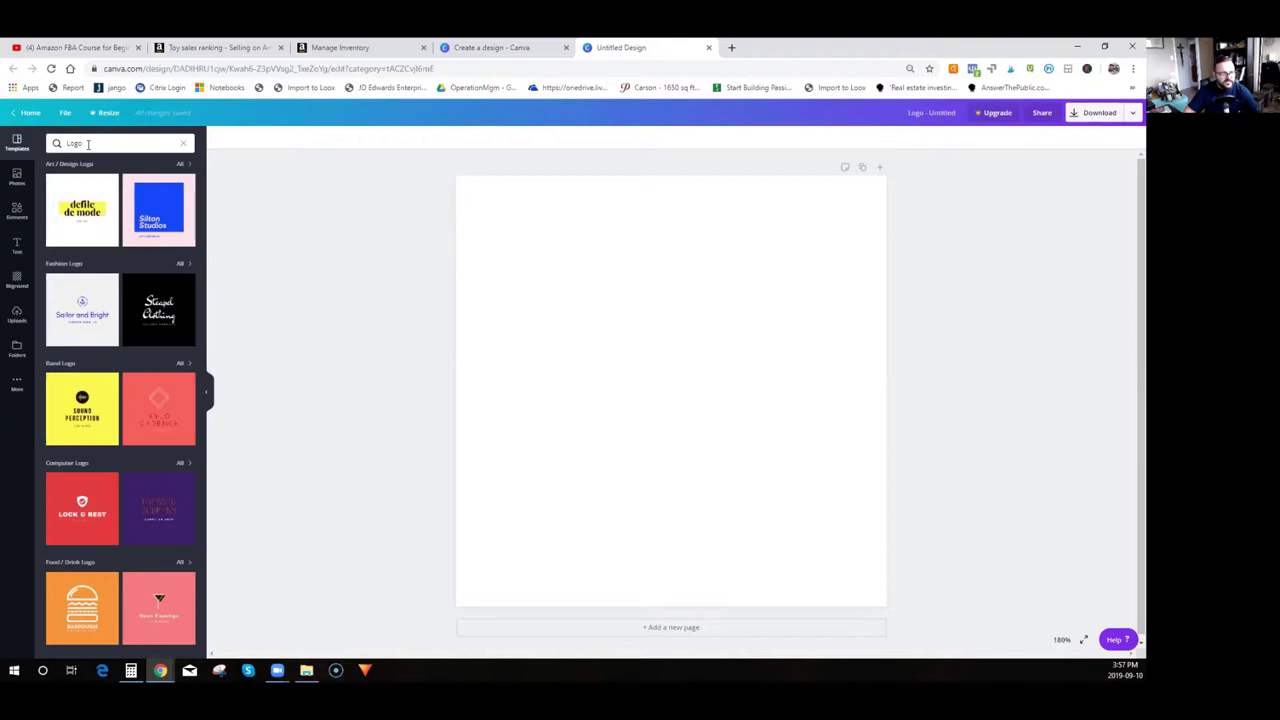
{"action": "scroll", "coordinate": [115, 233], "scroll_direction": "down", "scroll_amount": 2}
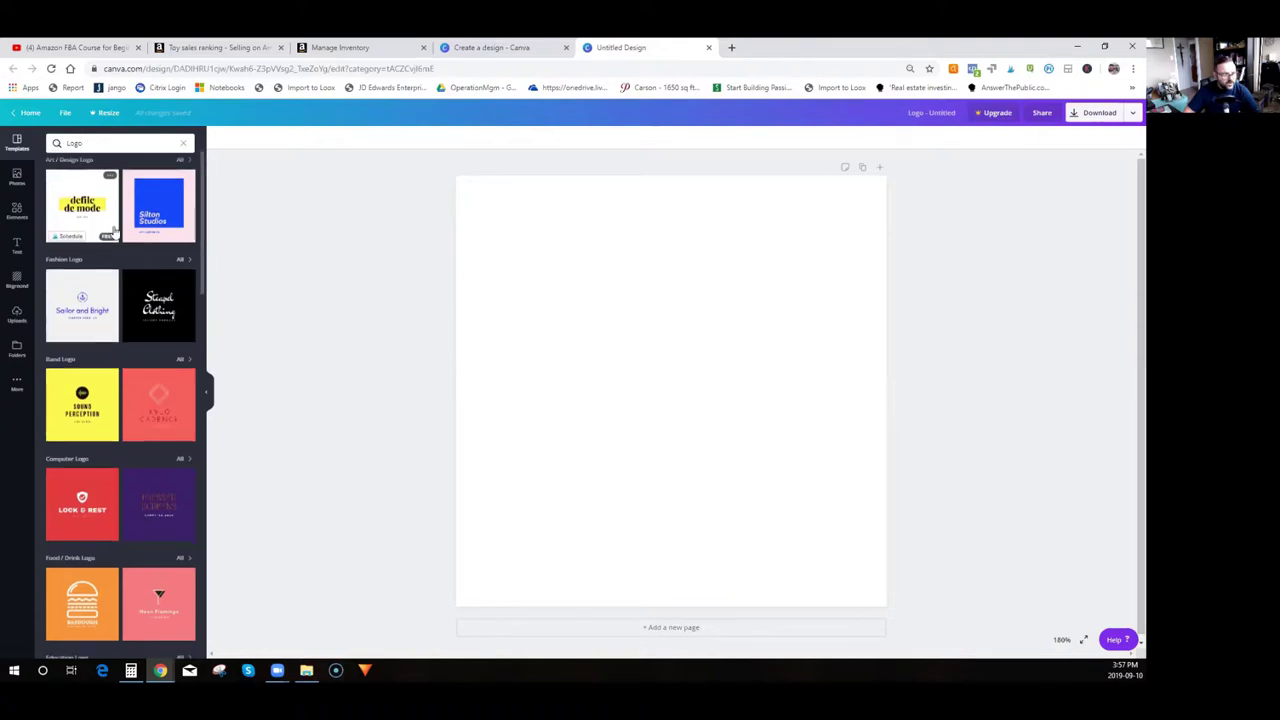
{"action": "scroll", "coordinate": [115, 233], "scroll_direction": "down", "scroll_amount": 5}
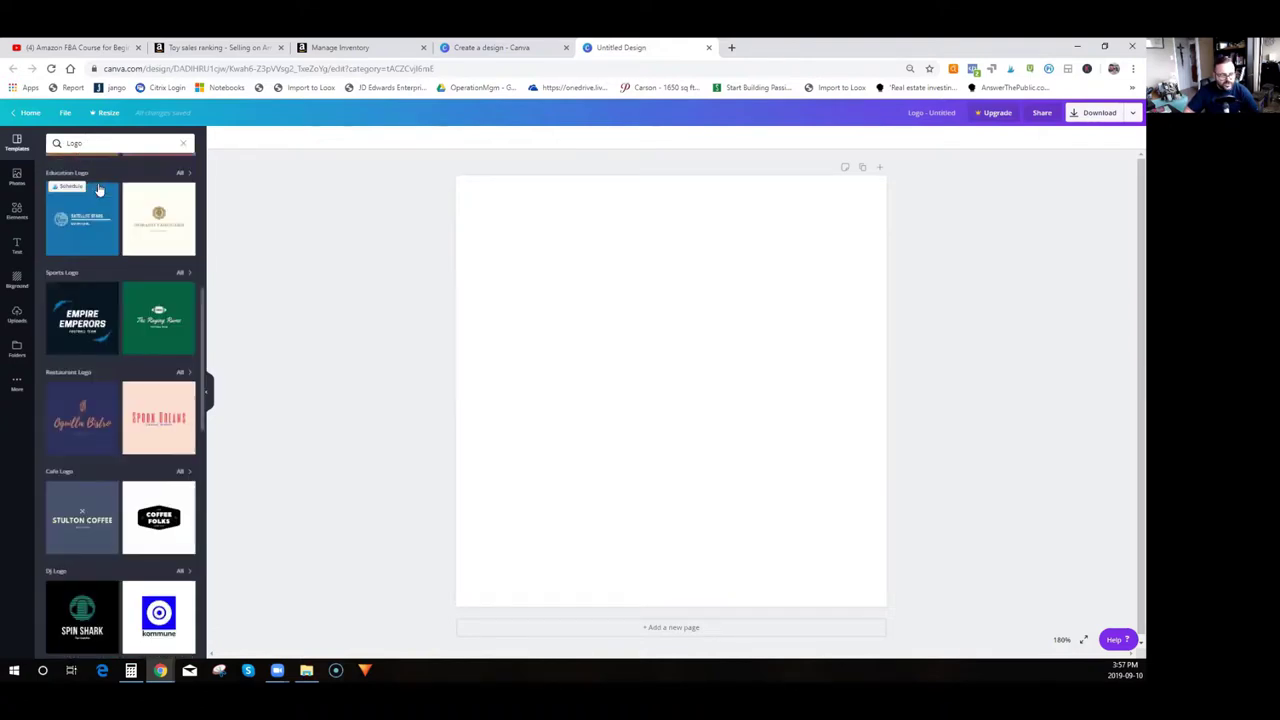
{"action": "scroll", "coordinate": [100, 188], "scroll_direction": "down", "scroll_amount": 6}
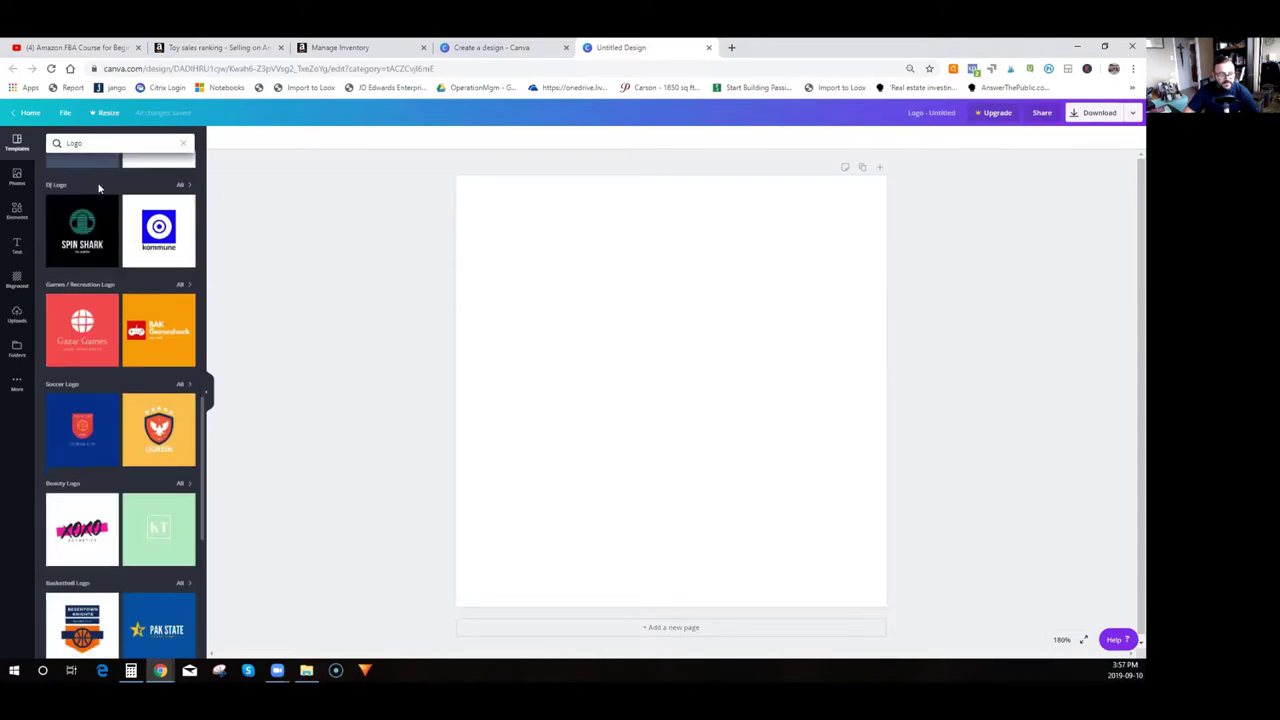
{"action": "scroll", "coordinate": [100, 188], "scroll_direction": "down", "scroll_amount": 8}
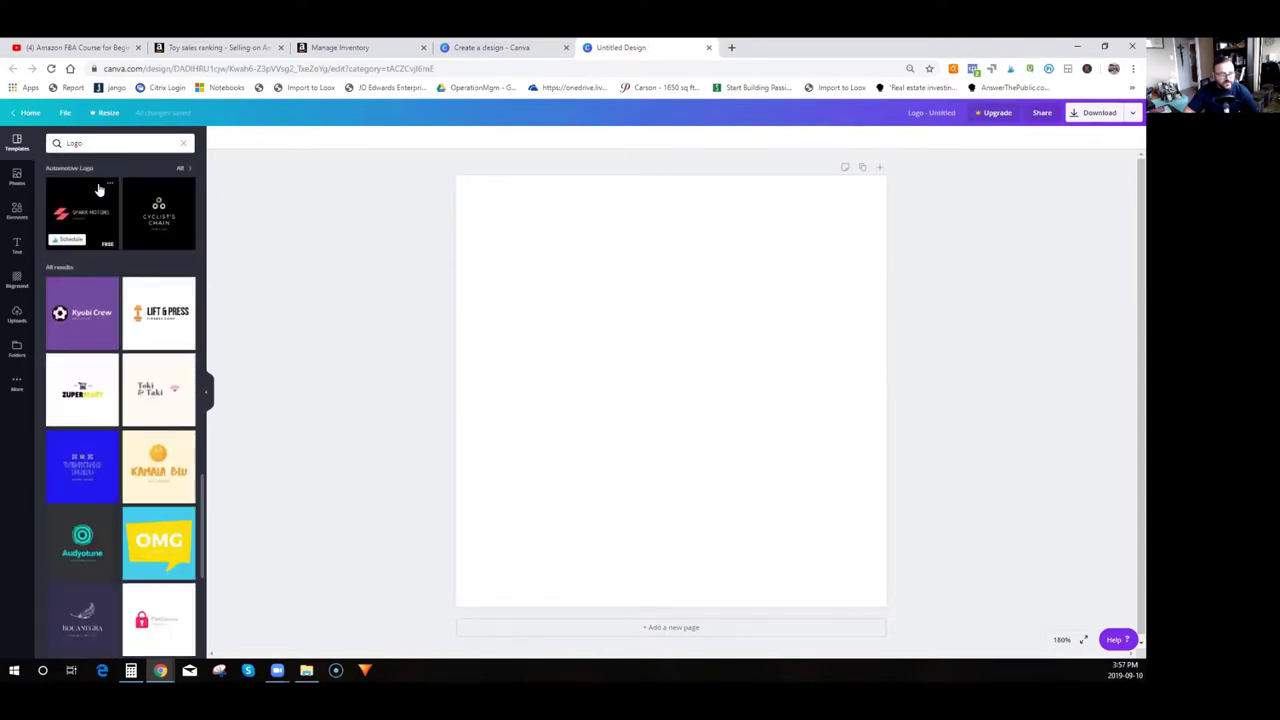
{"action": "scroll", "coordinate": [100, 188], "scroll_direction": "up", "scroll_amount": 3}
{"action": "scroll", "coordinate": [99, 189], "scroll_direction": "up", "scroll_amount": 2}
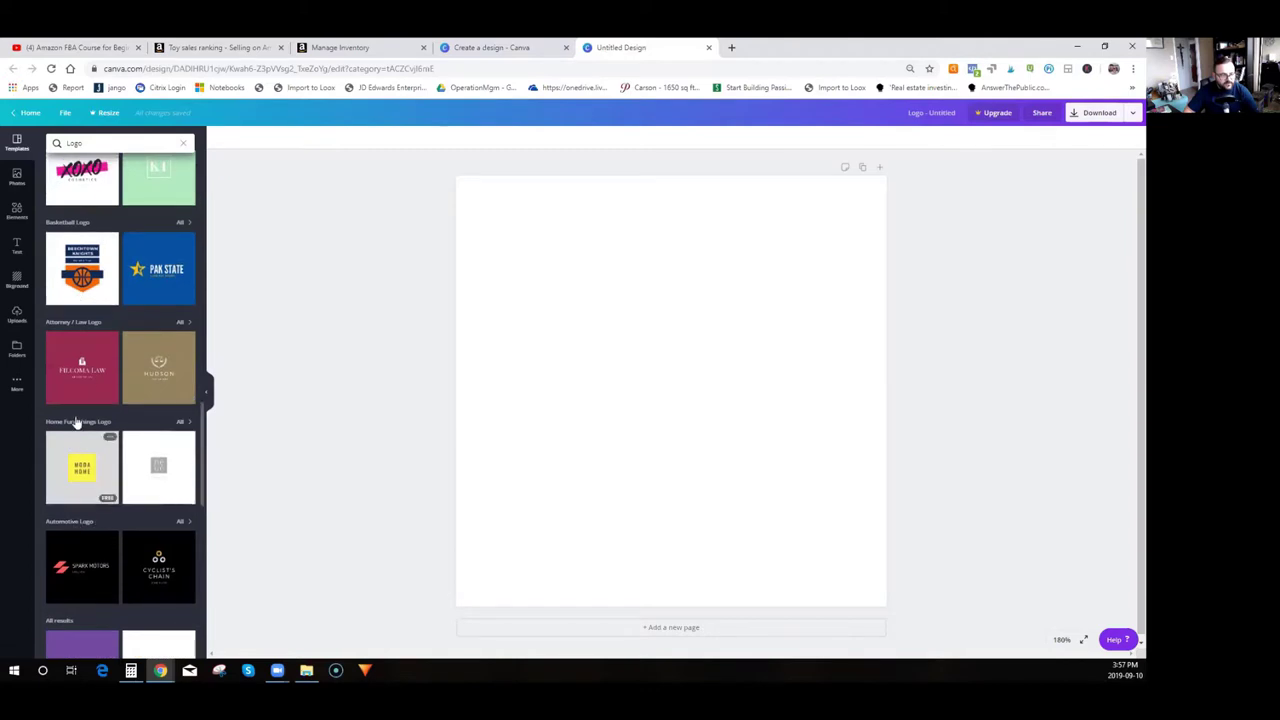
{"action": "scroll", "coordinate": [88, 345], "scroll_direction": "up", "scroll_amount": 2}
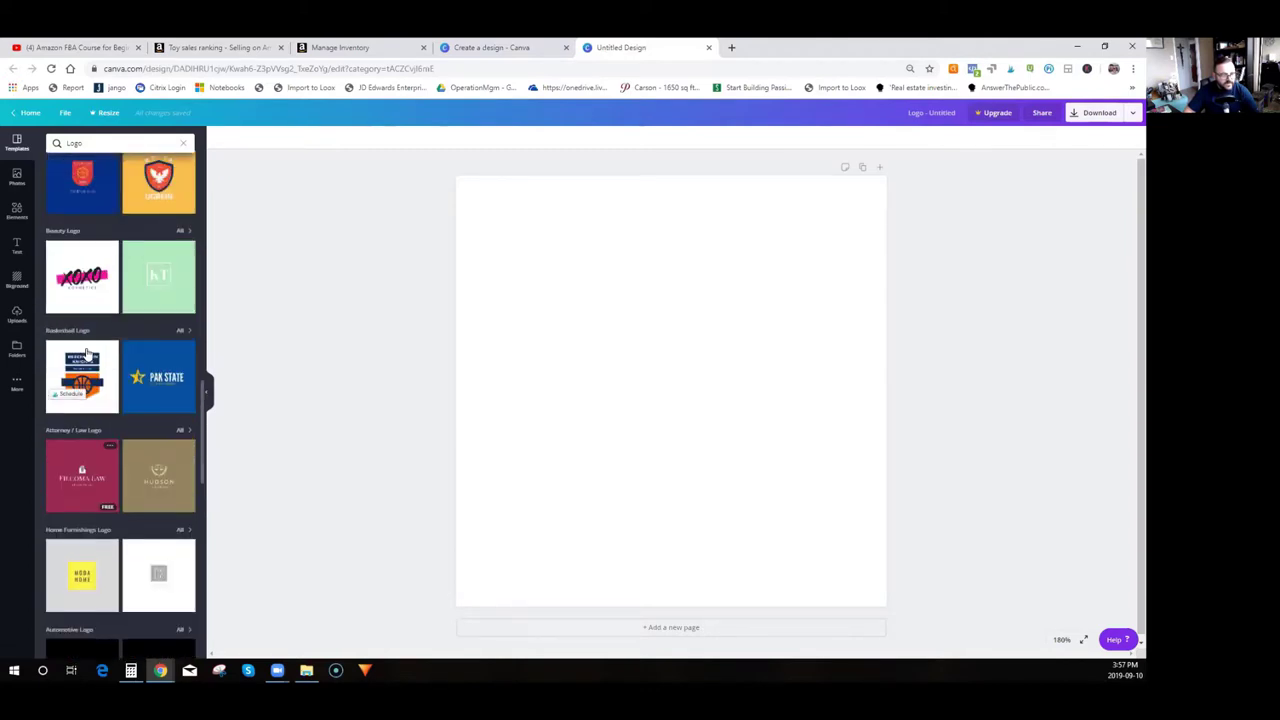
{"action": "scroll", "coordinate": [83, 327], "scroll_direction": "up", "scroll_amount": 4}
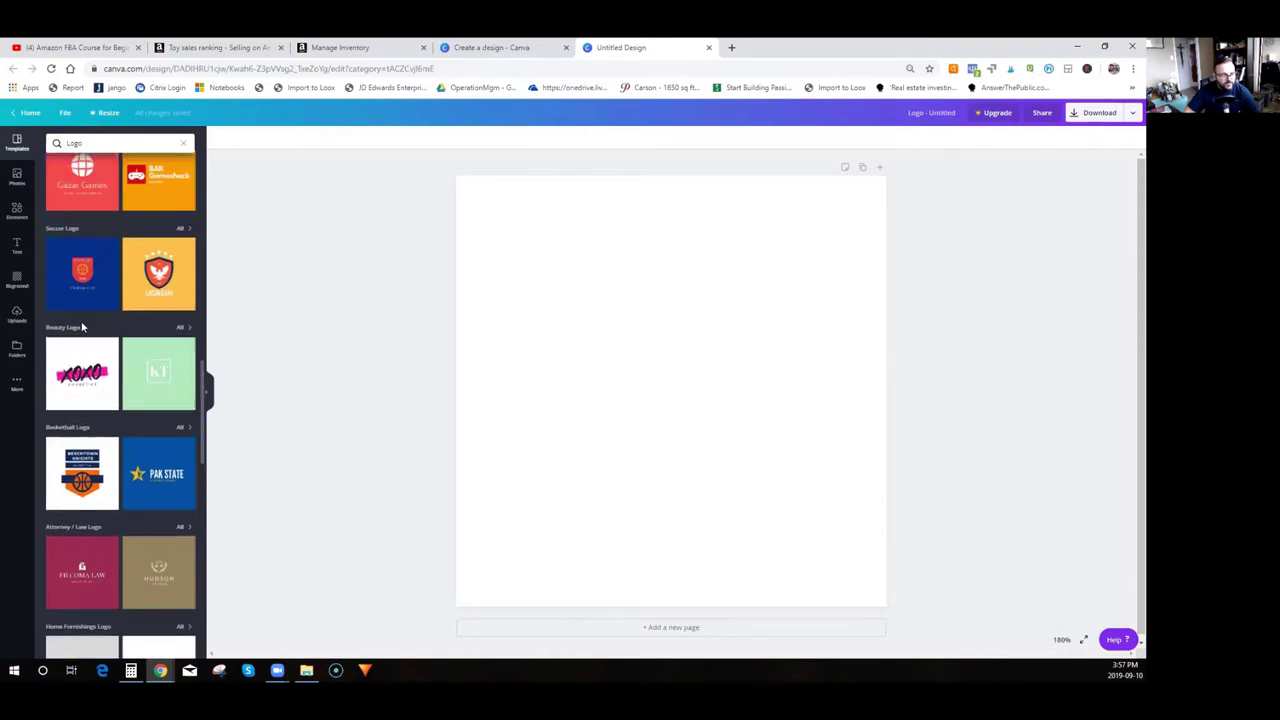
{"action": "scroll", "coordinate": [82, 326], "scroll_direction": "up", "scroll_amount": 4}
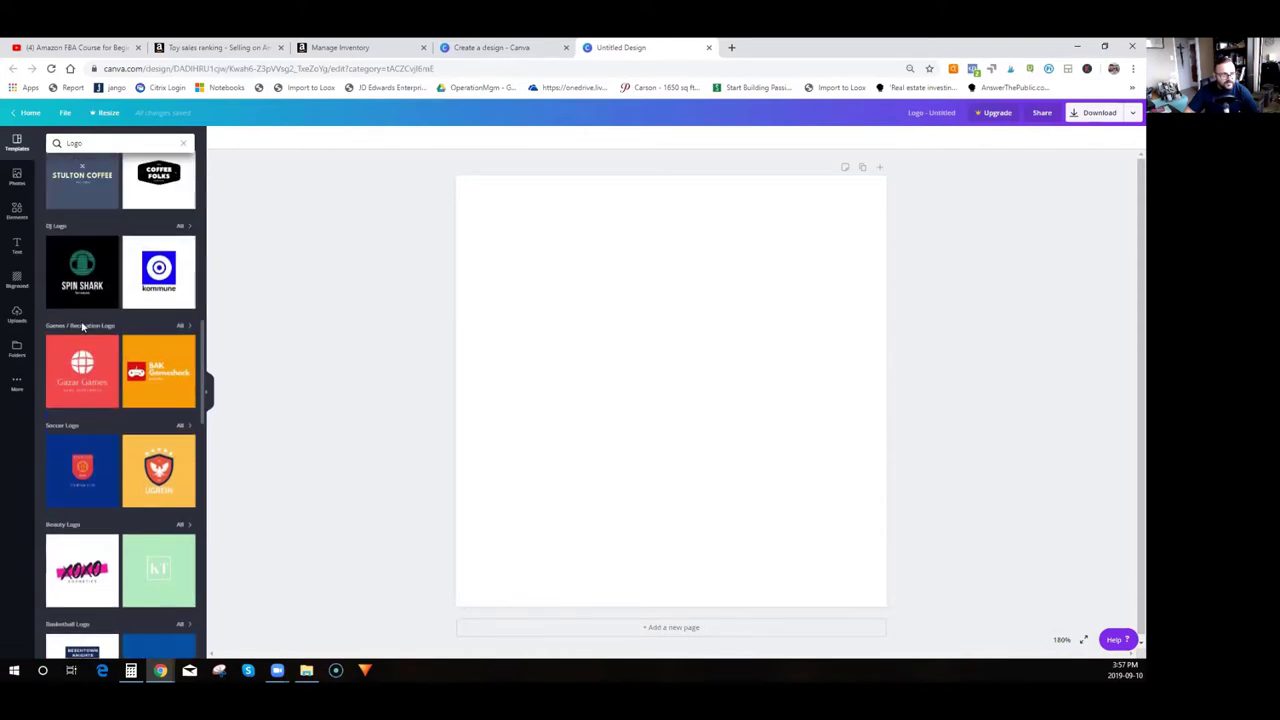
{"action": "scroll", "coordinate": [83, 326], "scroll_direction": "up", "scroll_amount": 6}
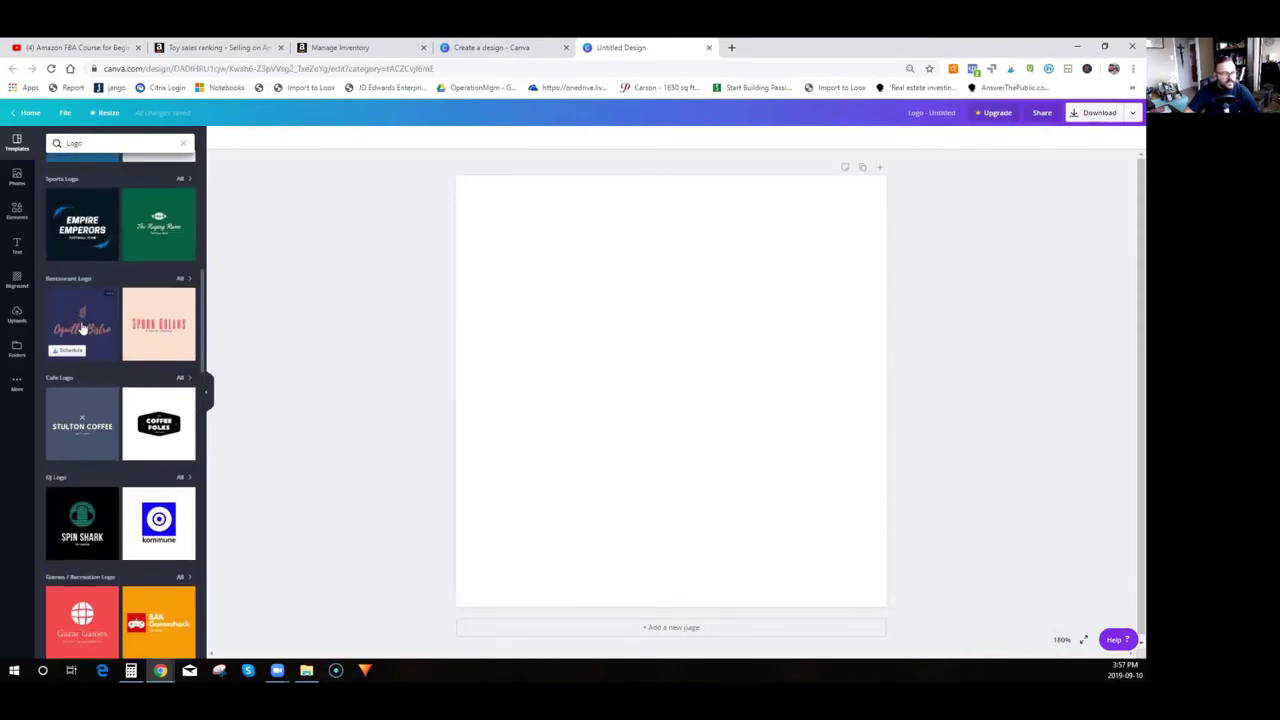
{"action": "scroll", "coordinate": [83, 327], "scroll_direction": "up", "scroll_amount": 4}
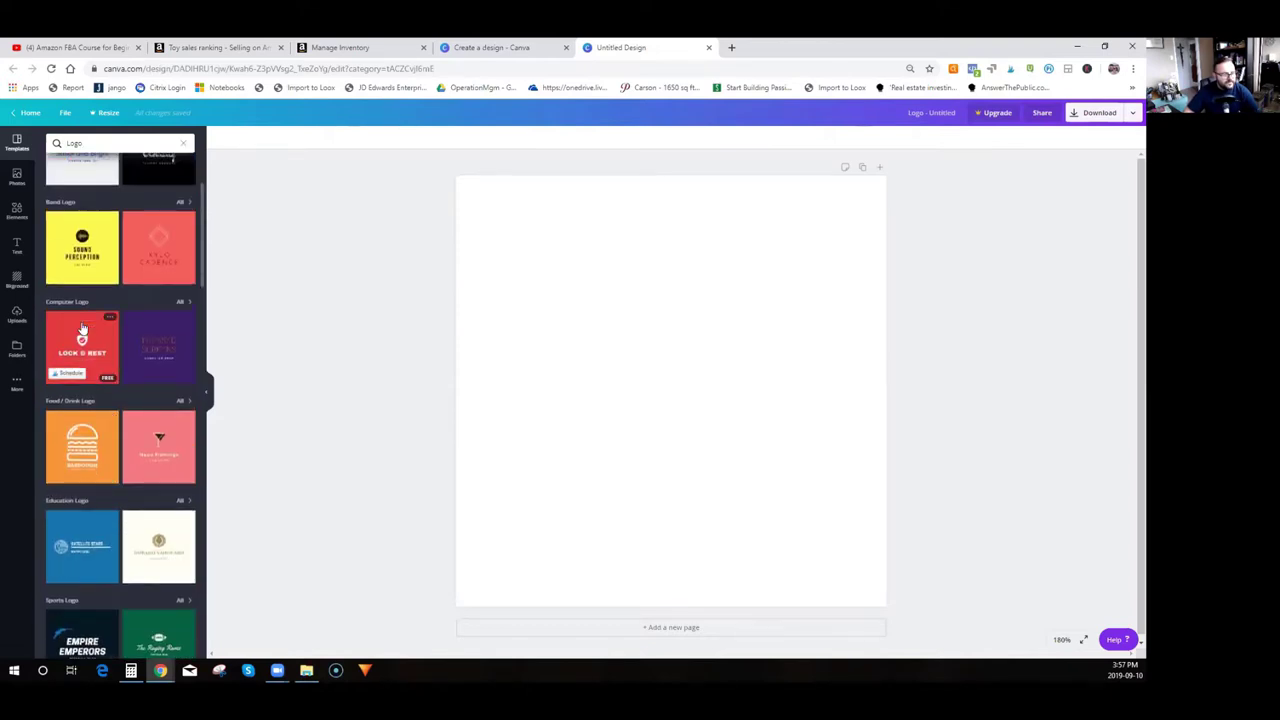
{"action": "scroll", "coordinate": [83, 327], "scroll_direction": "up", "scroll_amount": 3}
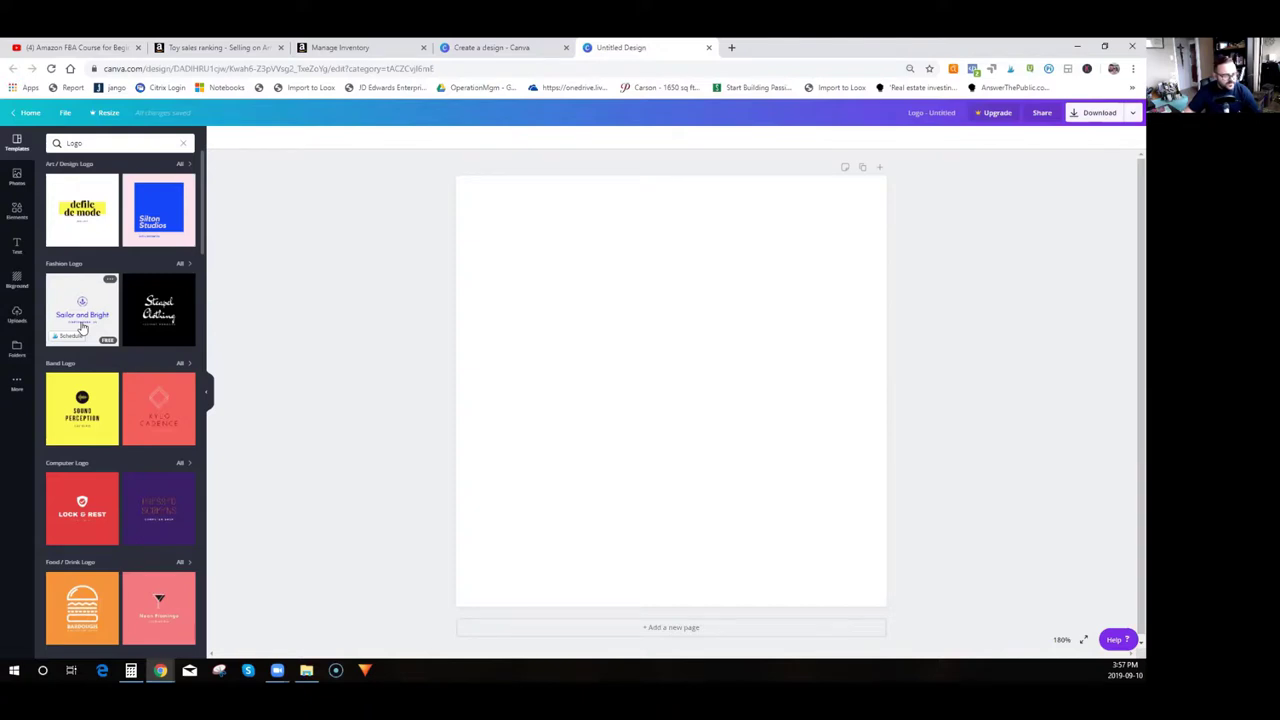
Scroll the logo template categories until the Food / Drink Logo row is in view.
{"action": "scroll", "coordinate": [83, 327], "scroll_direction": "down", "scroll_amount": 5}
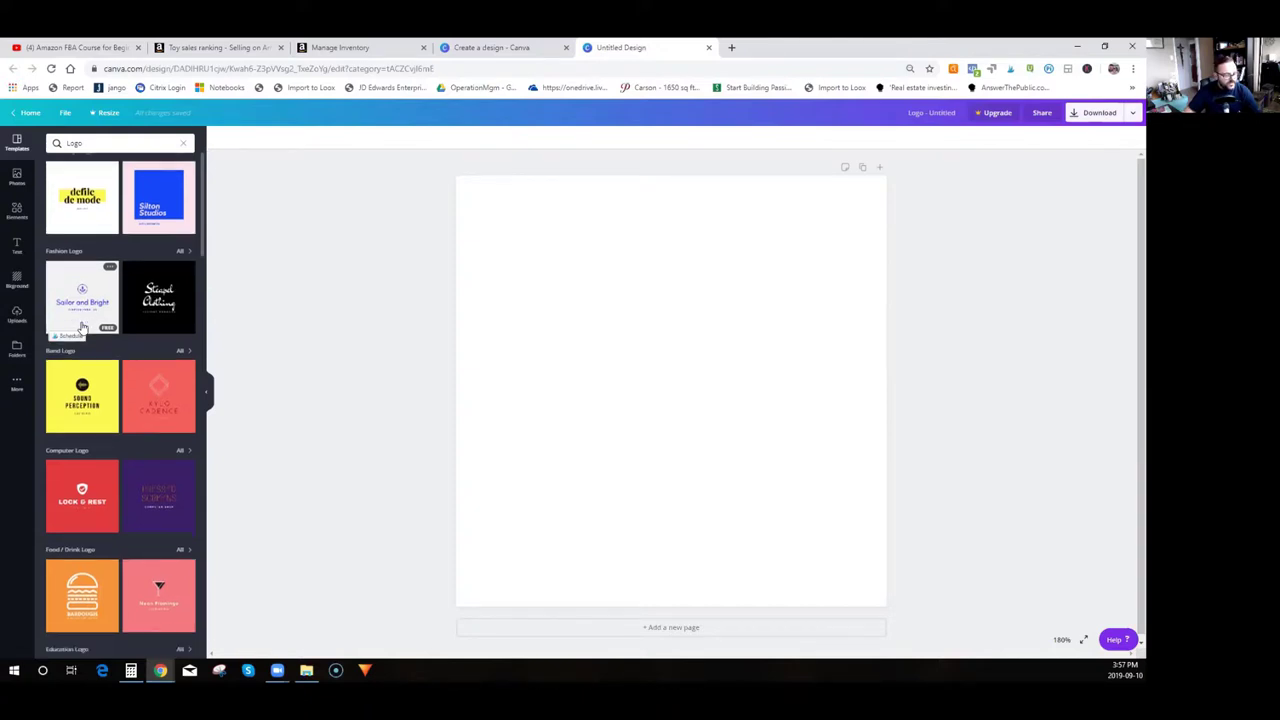
{"action": "scroll", "coordinate": [83, 327], "scroll_direction": "down", "scroll_amount": 7}
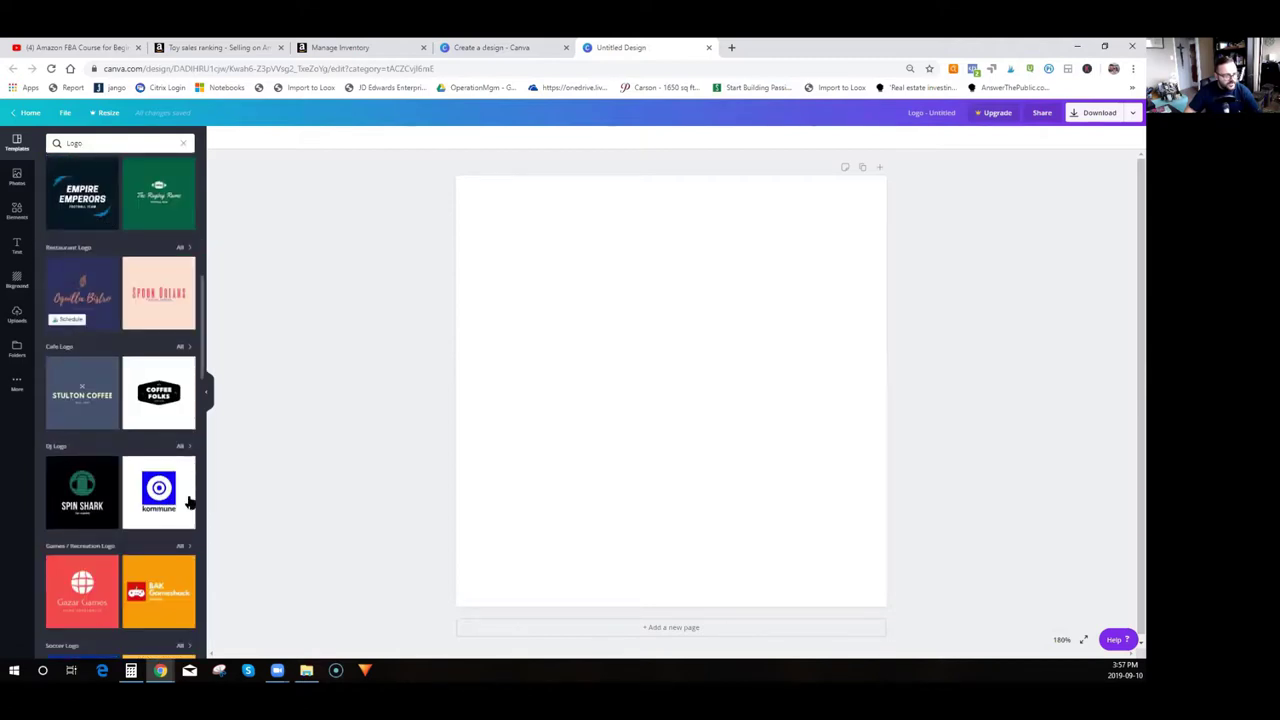
{"action": "scroll", "coordinate": [140, 528], "scroll_direction": "down", "scroll_amount": 7}
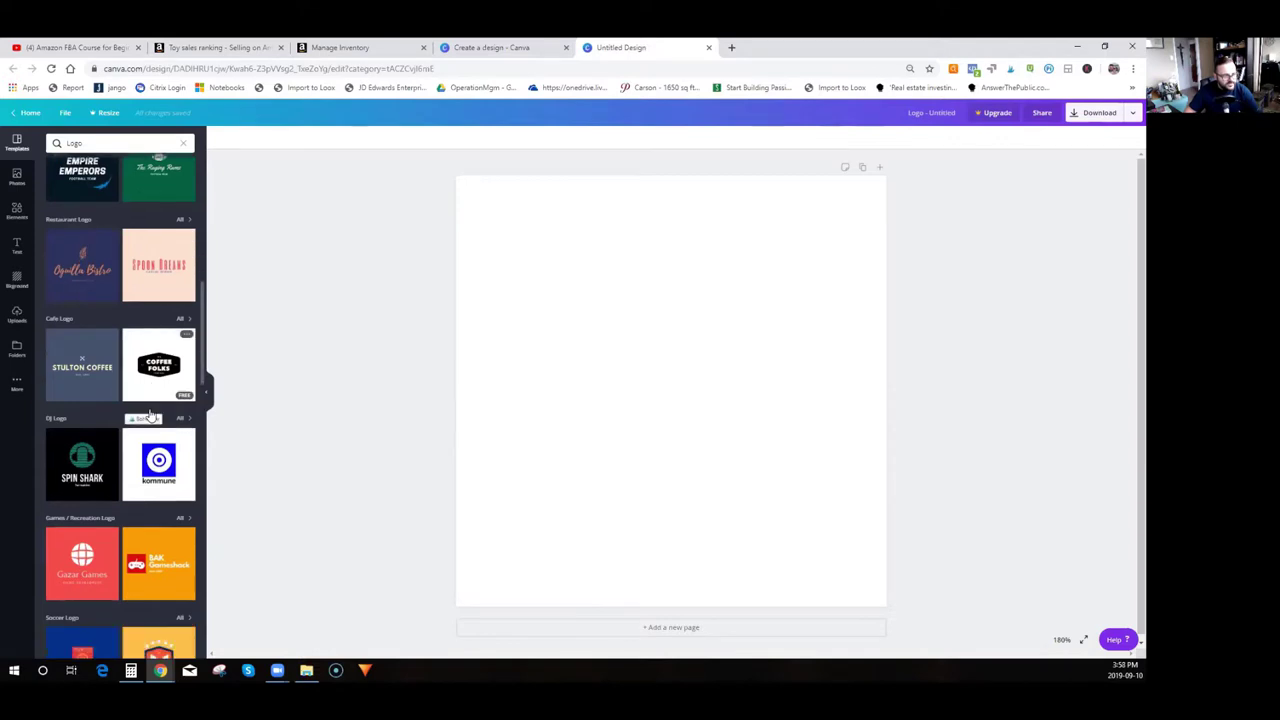
{"action": "scroll", "coordinate": [150, 414], "scroll_direction": "down", "scroll_amount": 3}
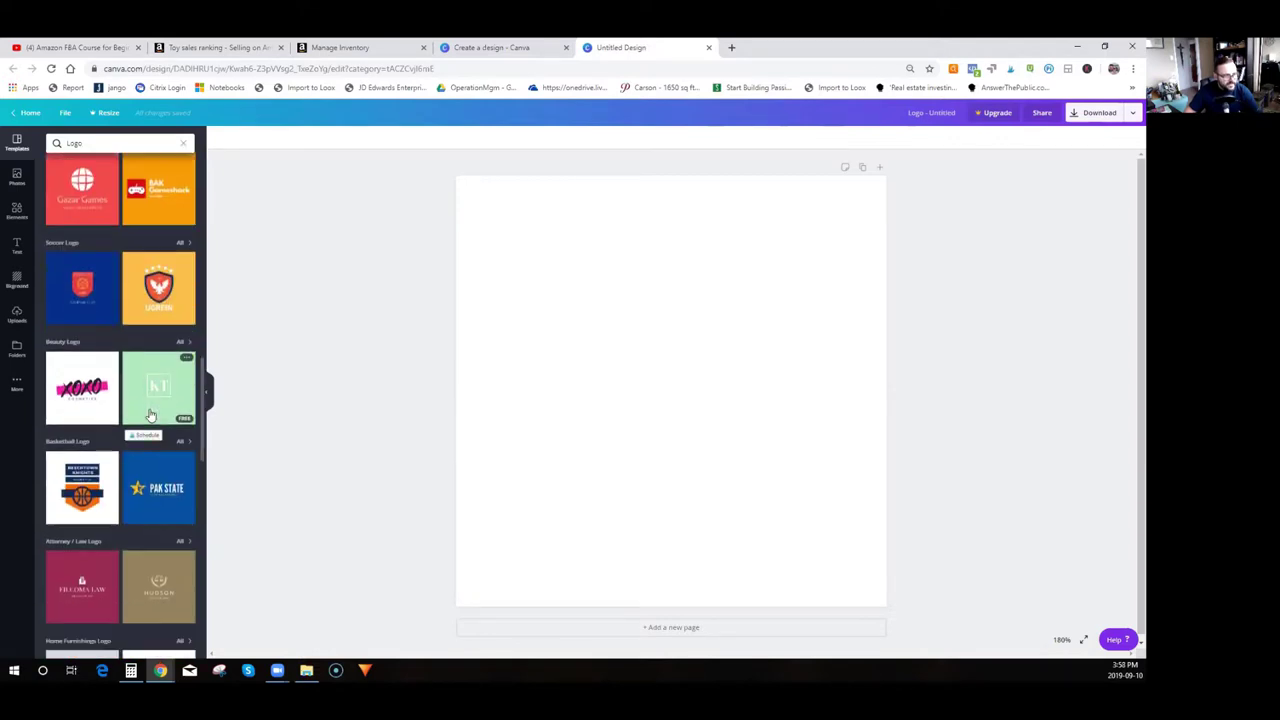
{"action": "scroll", "coordinate": [150, 414], "scroll_direction": "down", "scroll_amount": 1}
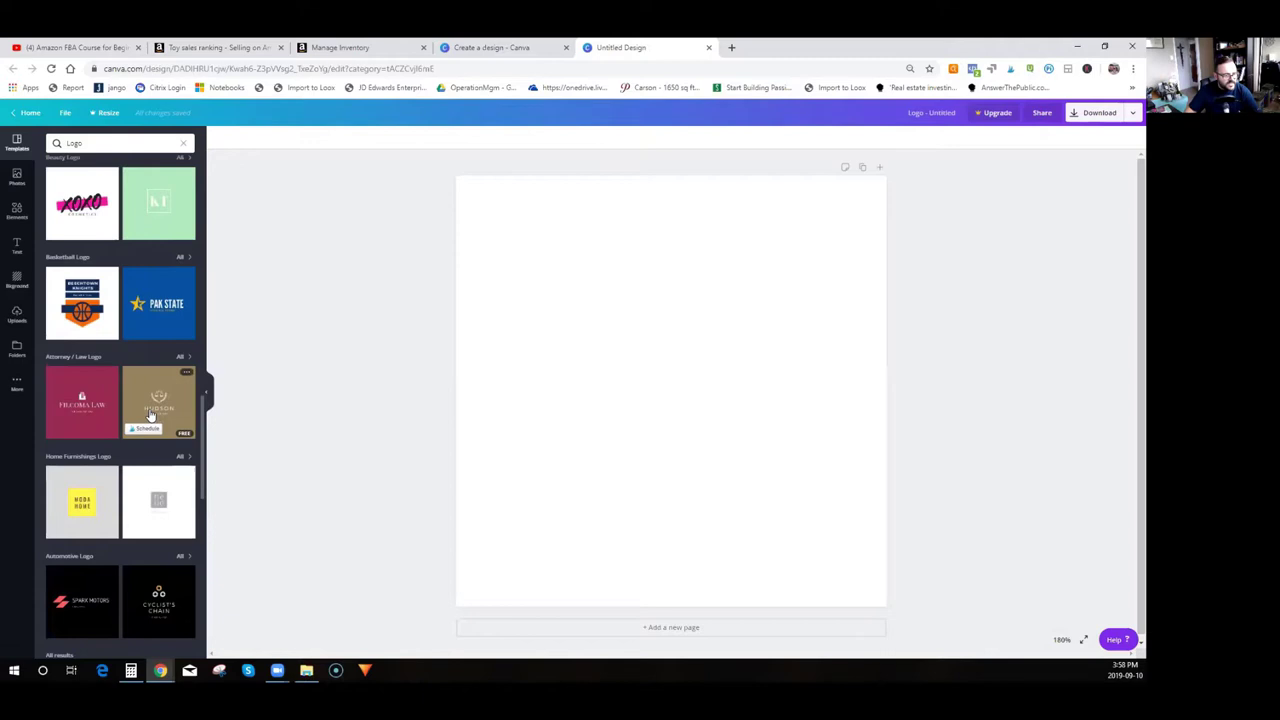
{"action": "scroll", "coordinate": [150, 414], "scroll_direction": "down", "scroll_amount": 6}
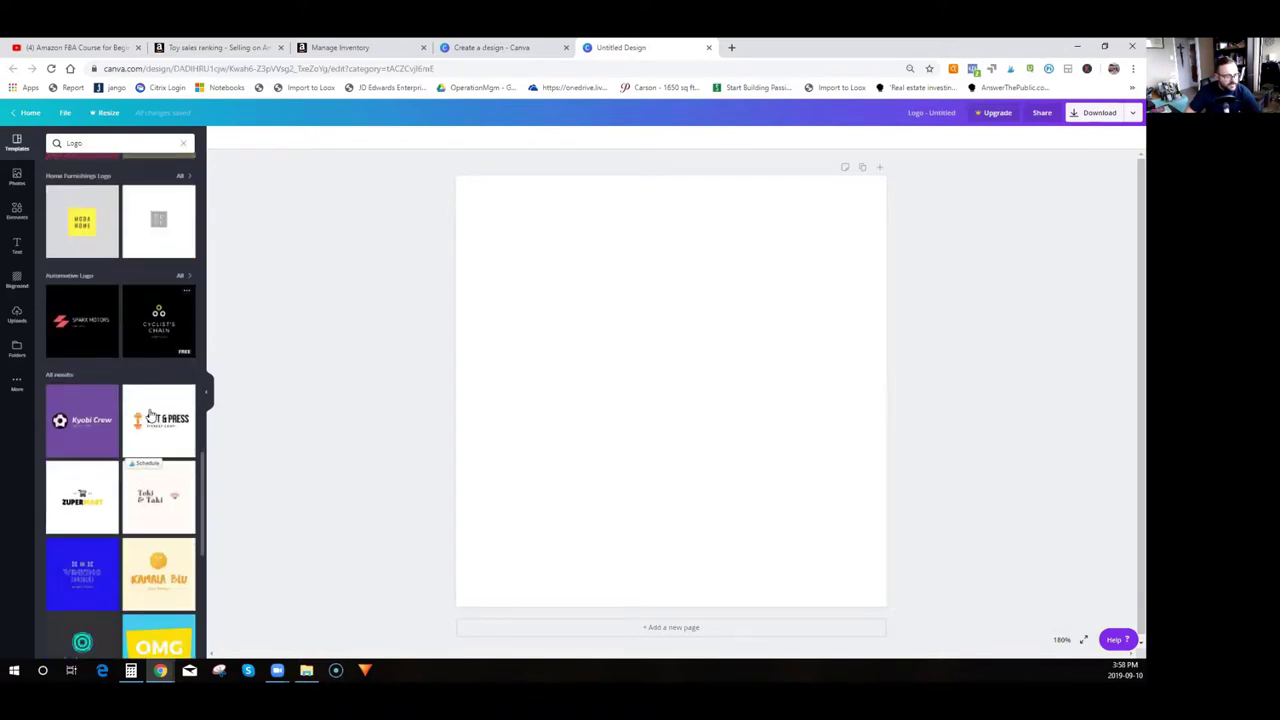
{"action": "scroll", "coordinate": [120, 350], "scroll_direction": "up", "scroll_amount": 10}
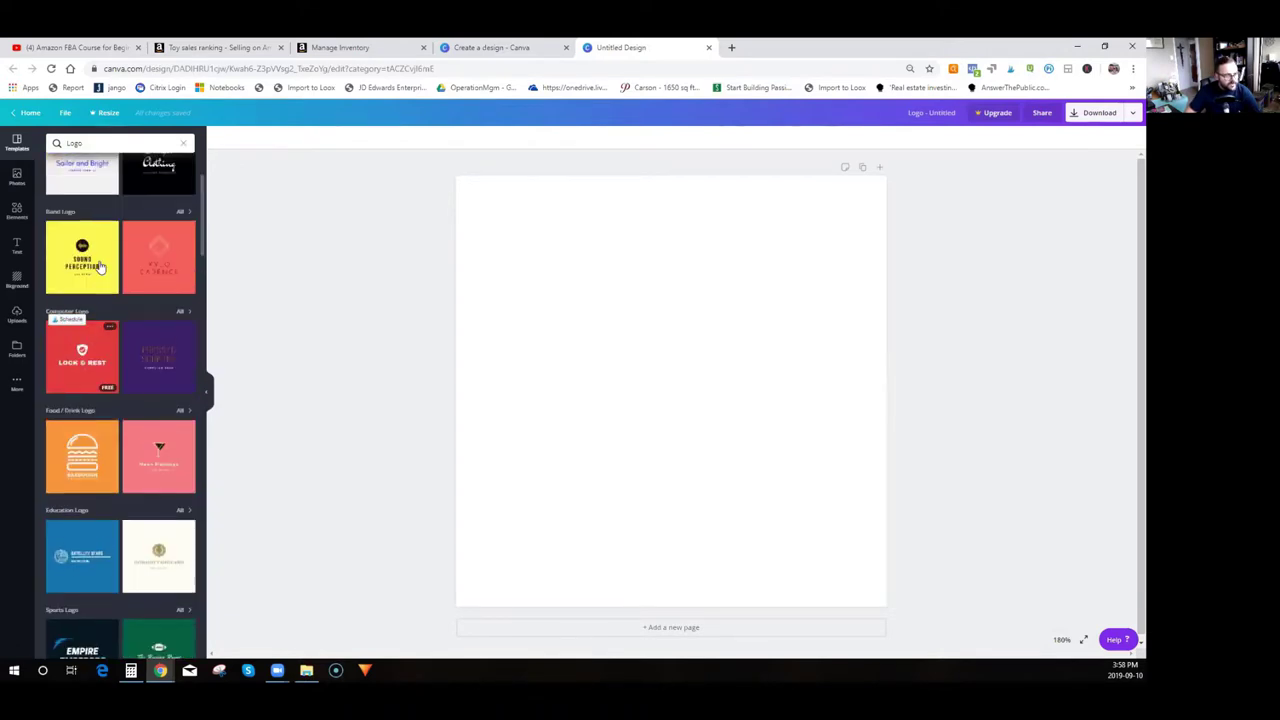
{"action": "scroll", "coordinate": [100, 265], "scroll_direction": "up", "scroll_amount": 3}
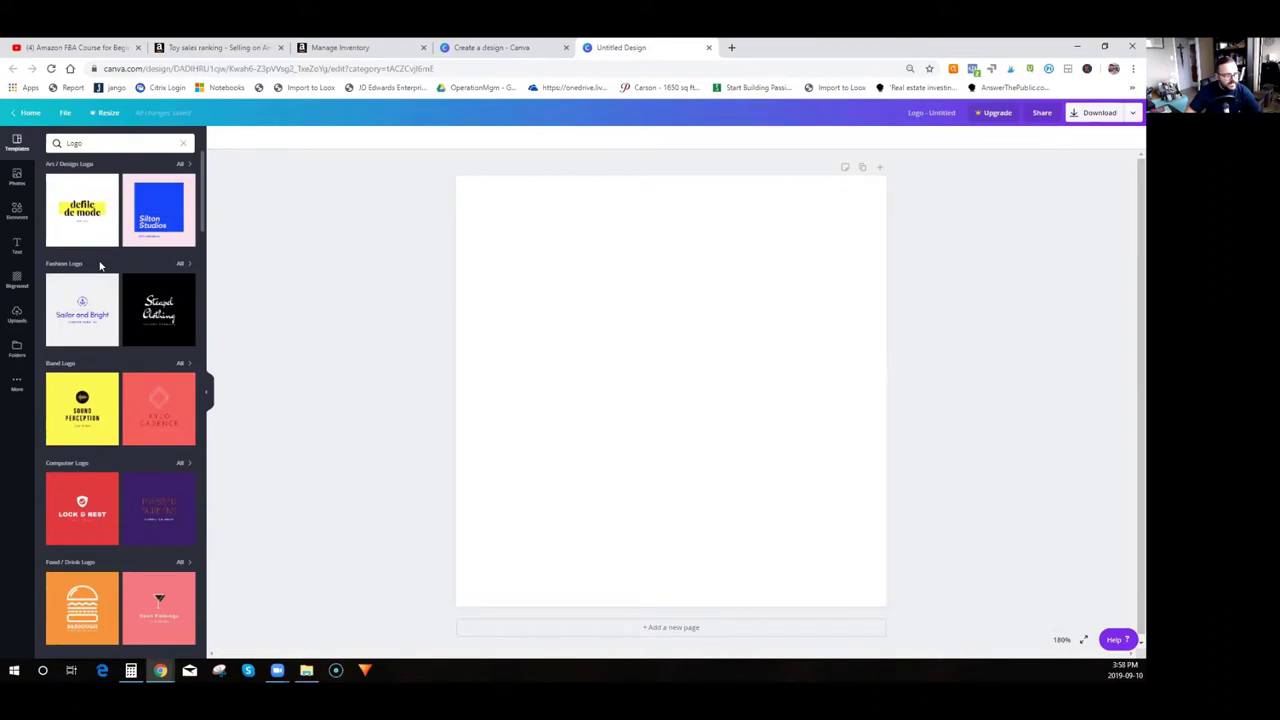
{"action": "scroll", "coordinate": [100, 265], "scroll_direction": "down", "scroll_amount": 6}
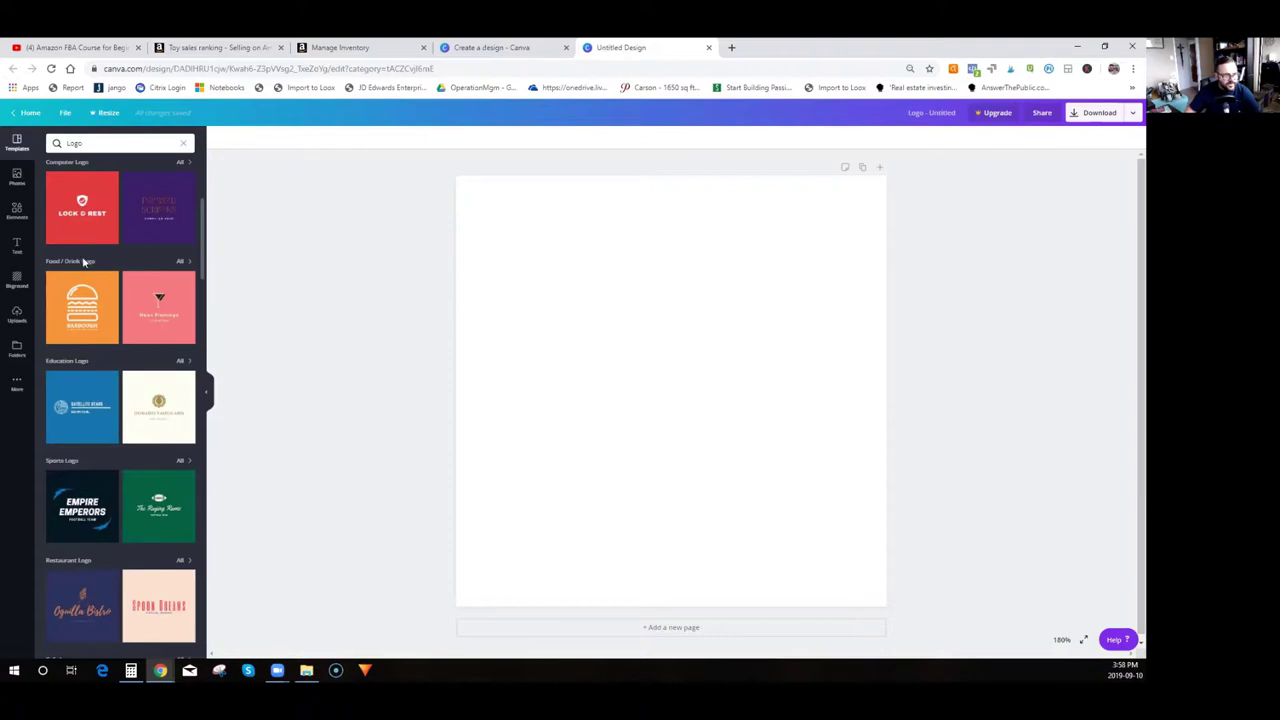
Show all Food / Drink logo templates and apply the Chez Isabella Fine Dining template.
{"action": "left_click", "coordinate": [84, 261]}
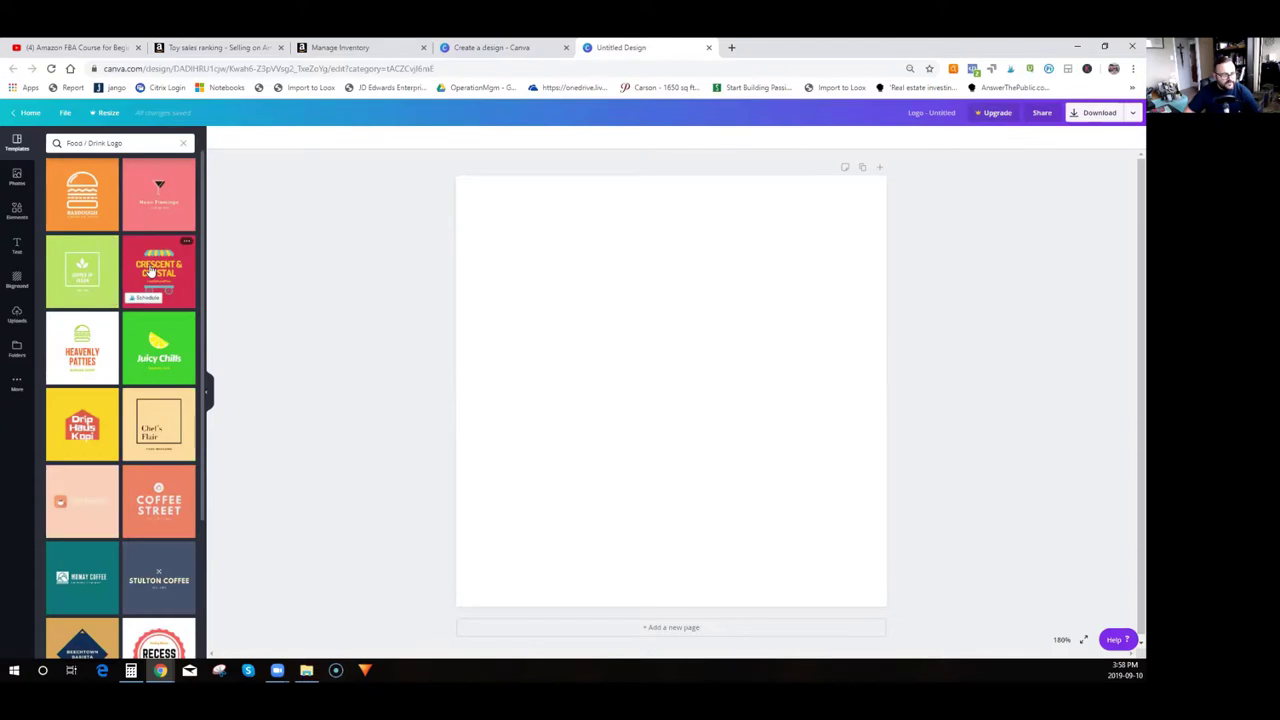
{"action": "scroll", "coordinate": [118, 268], "scroll_direction": "down", "scroll_amount": 1}
{"action": "scroll", "coordinate": [118, 268], "scroll_direction": "down", "scroll_amount": 5}
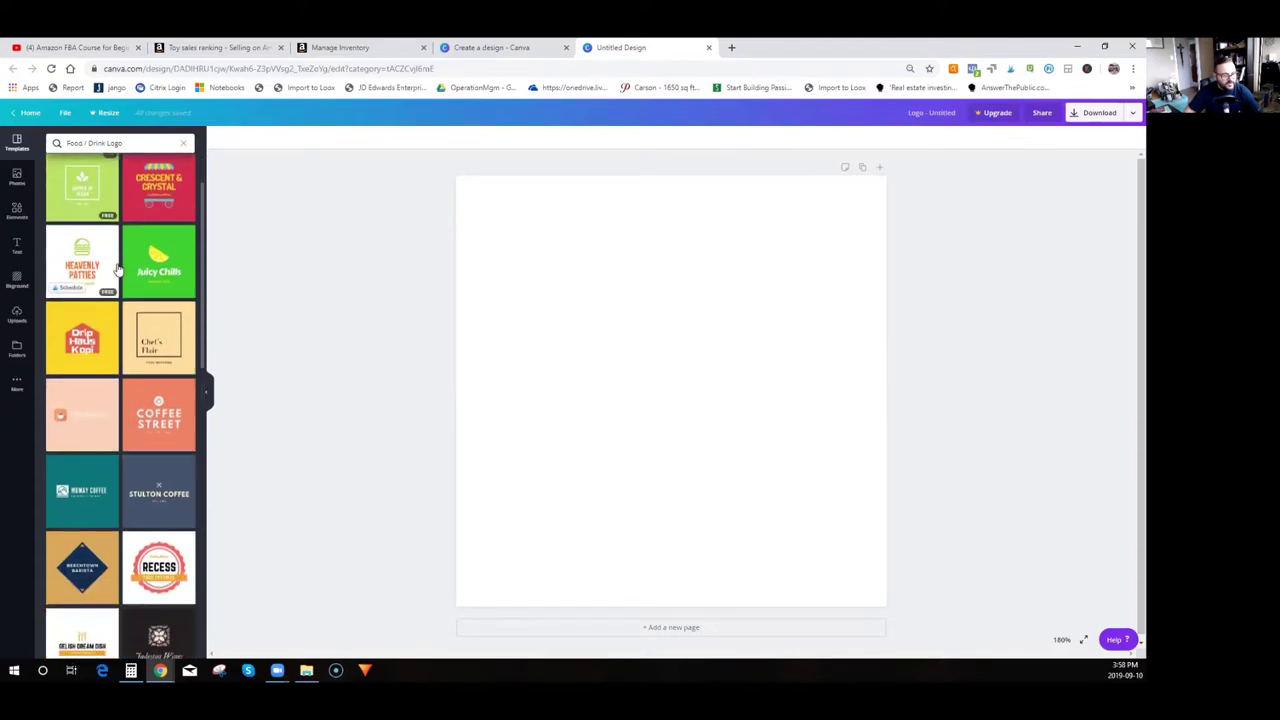
{"action": "scroll", "coordinate": [118, 268], "scroll_direction": "down", "scroll_amount": 5}
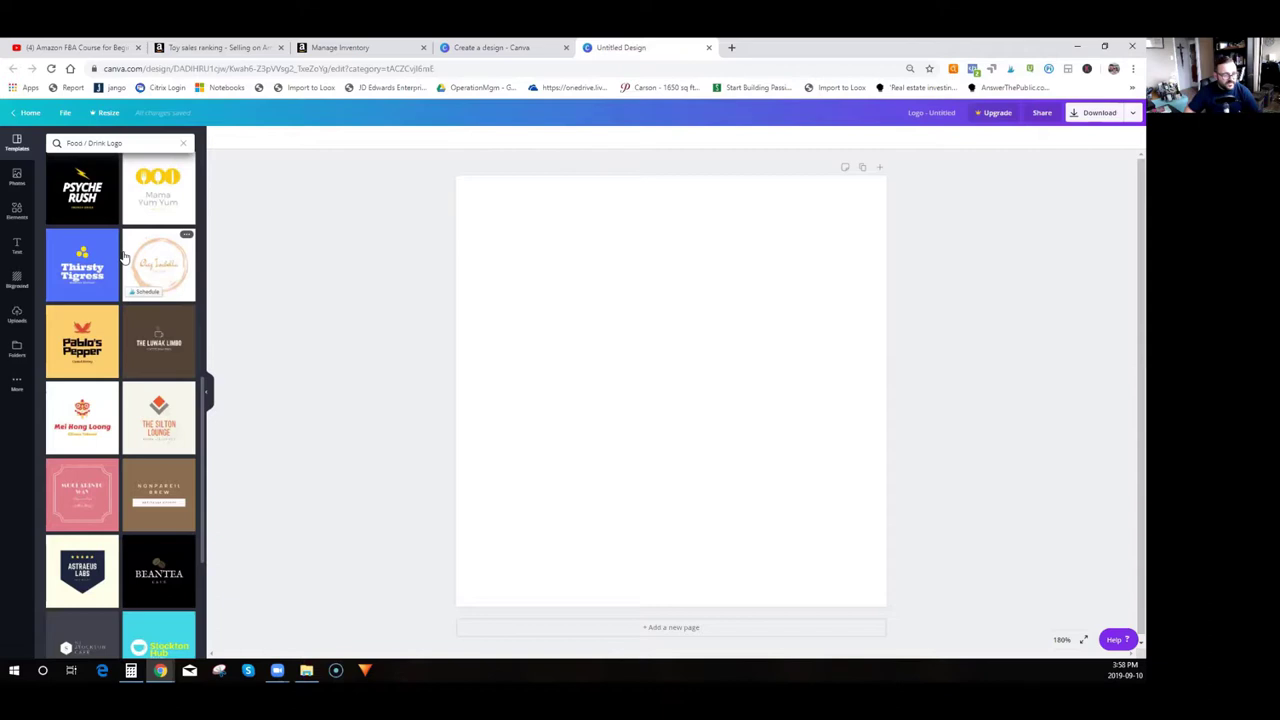
{"action": "scroll", "coordinate": [123, 258], "scroll_direction": "down", "scroll_amount": 2}
{"action": "scroll", "coordinate": [123, 258], "scroll_direction": "up", "scroll_amount": 3}
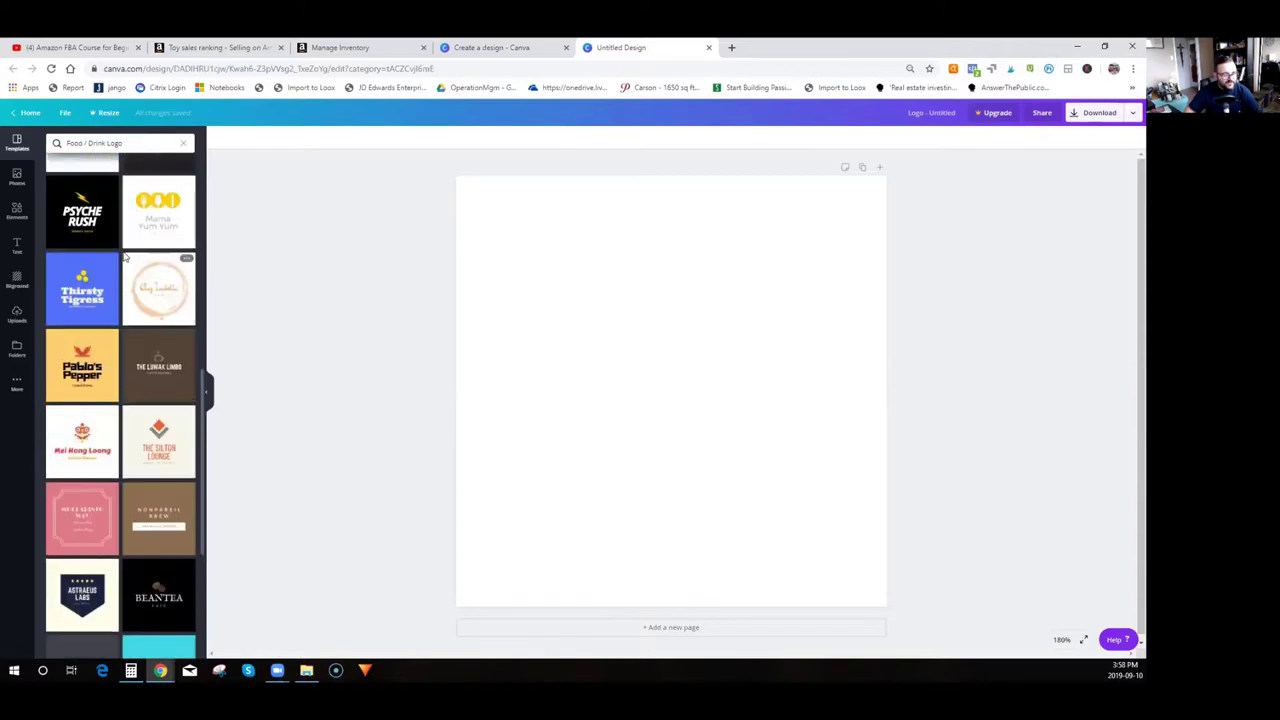
{"action": "left_click", "coordinate": [177, 302]}
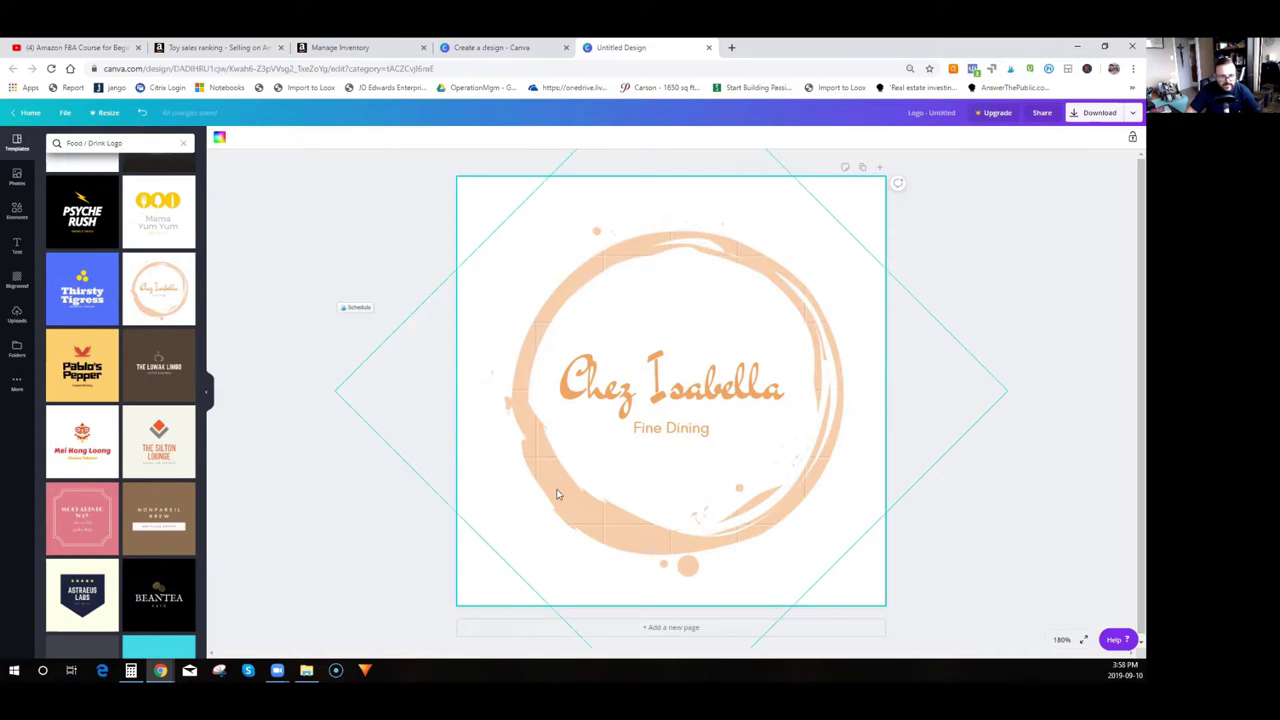
{"action": "left_click", "coordinate": [603, 521]}
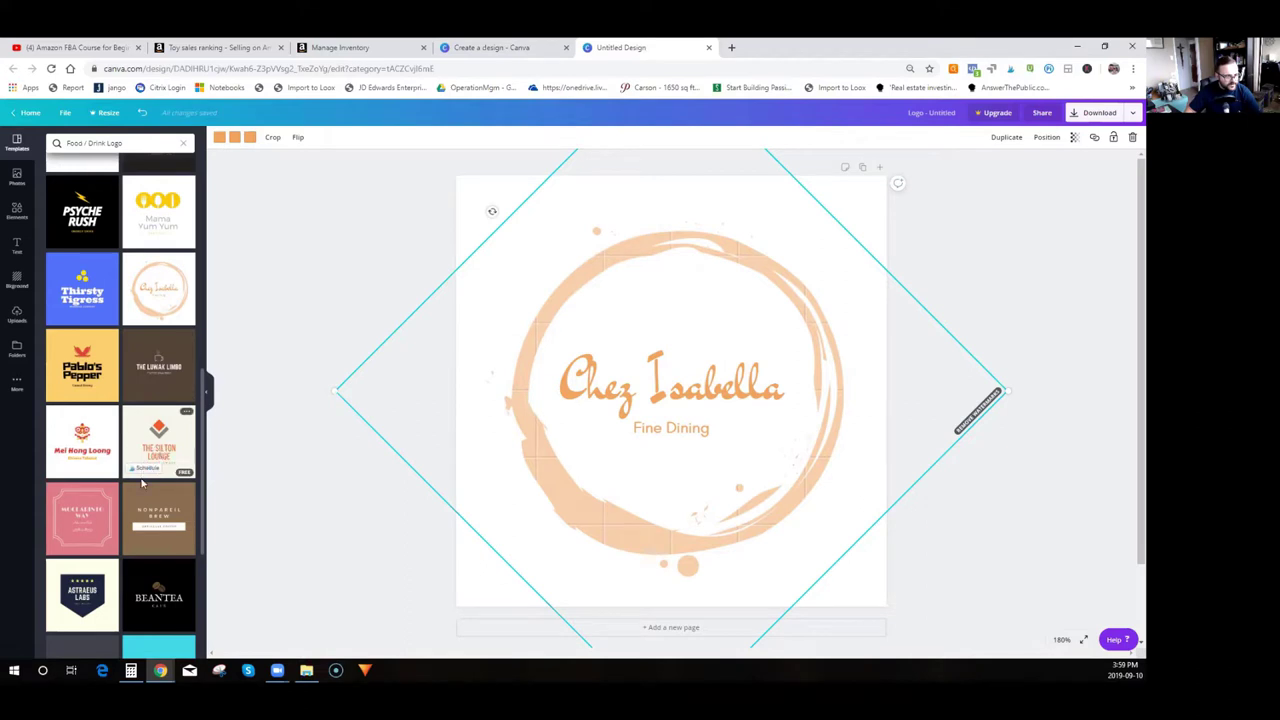
{"action": "scroll", "coordinate": [150, 495], "scroll_direction": "down", "scroll_amount": 1}
{"action": "scroll", "coordinate": [150, 495], "scroll_direction": "down", "scroll_amount": 4}
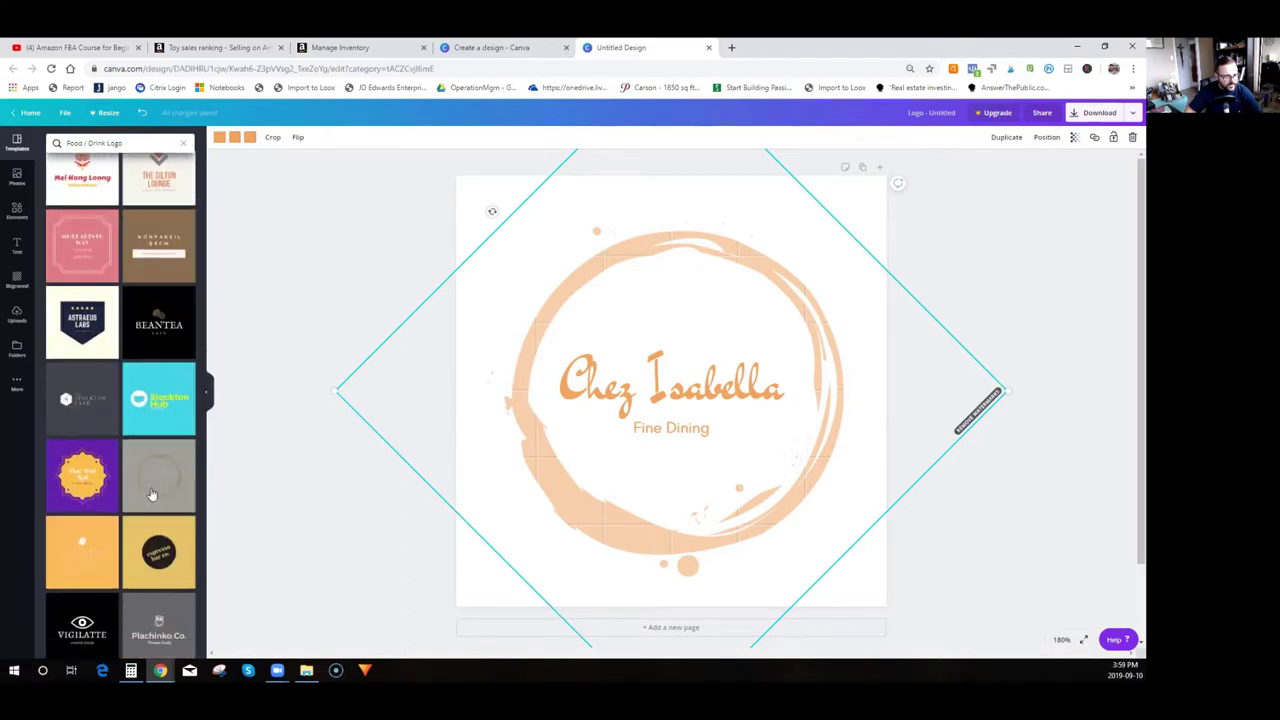
{"action": "scroll", "coordinate": [152, 495], "scroll_direction": "down", "scroll_amount": 1}
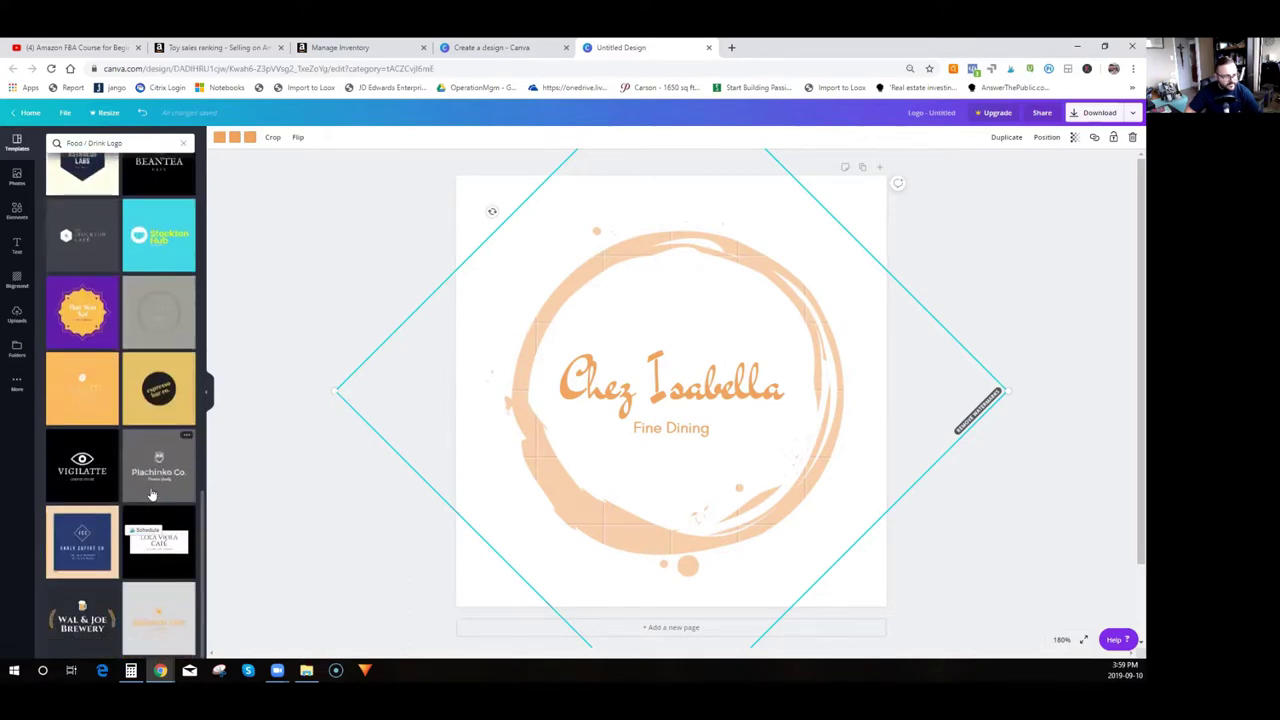
{"action": "scroll", "coordinate": [152, 495], "scroll_direction": "up", "scroll_amount": 2}
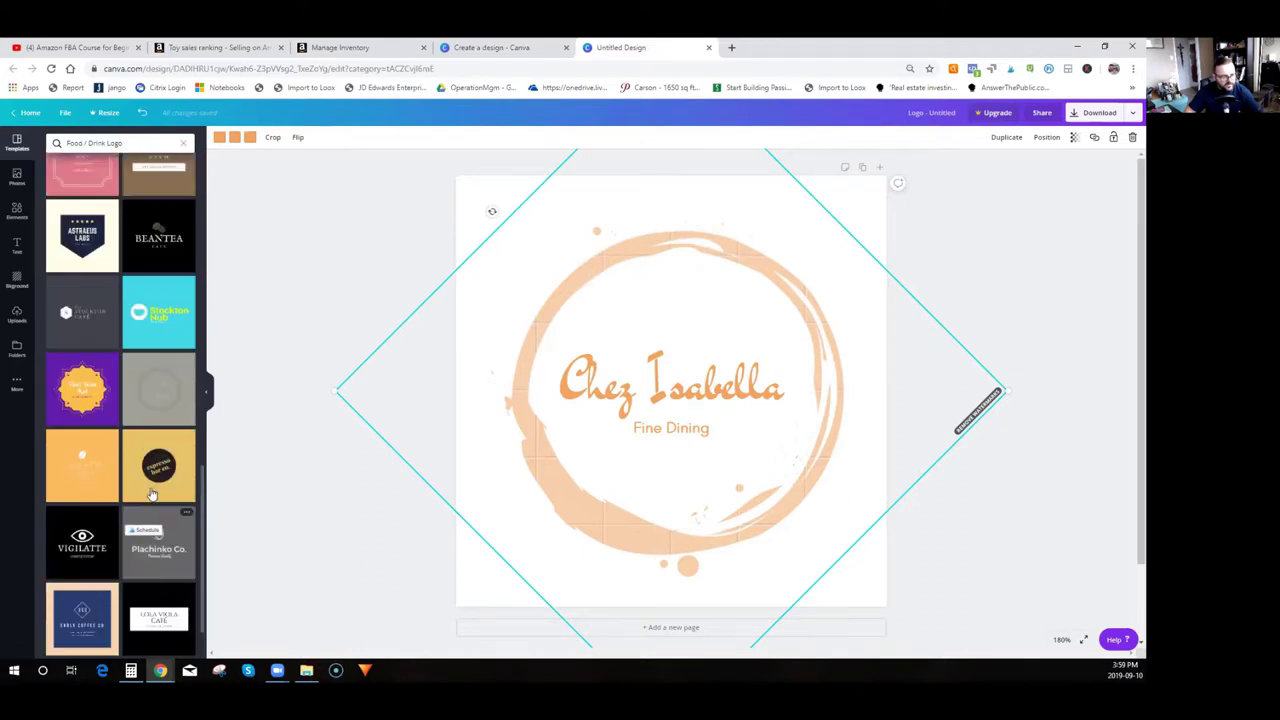
{"action": "scroll", "coordinate": [152, 495], "scroll_direction": "down", "scroll_amount": 2}
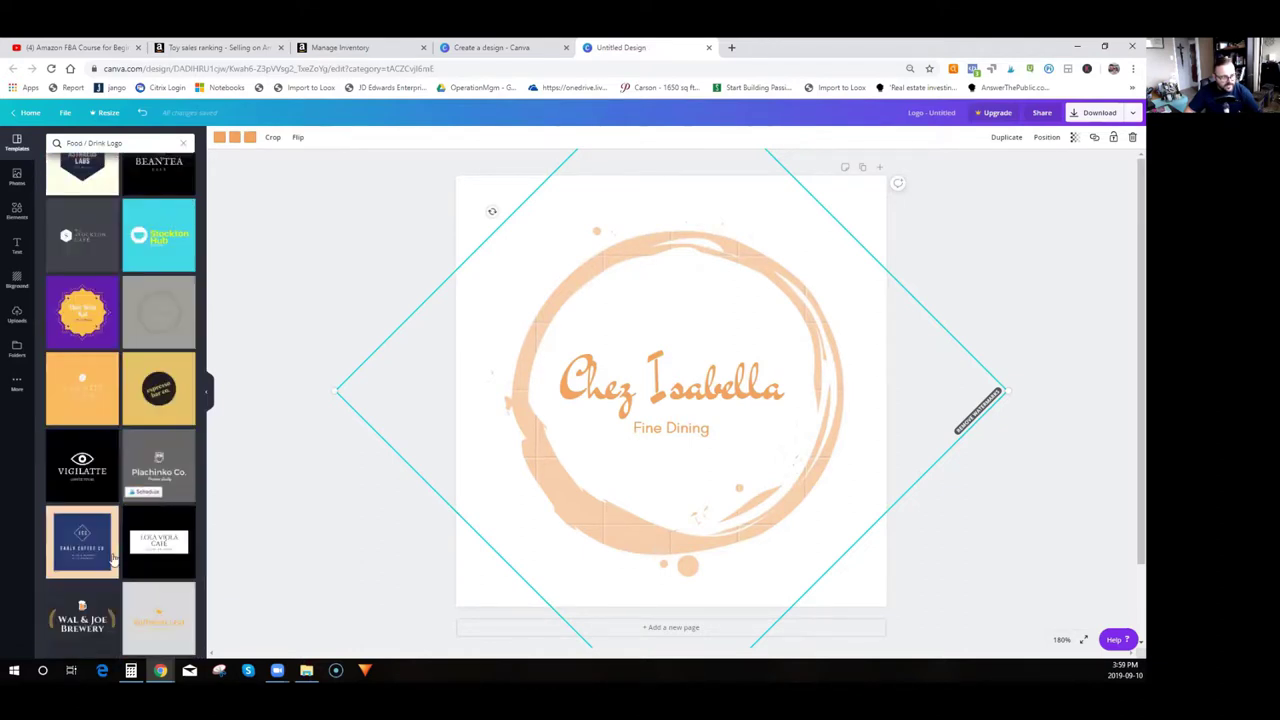
Apply the Wal & Joe Brewery template and nudge its mug-and-text group slightly.
{"action": "left_click", "coordinate": [84, 607]}
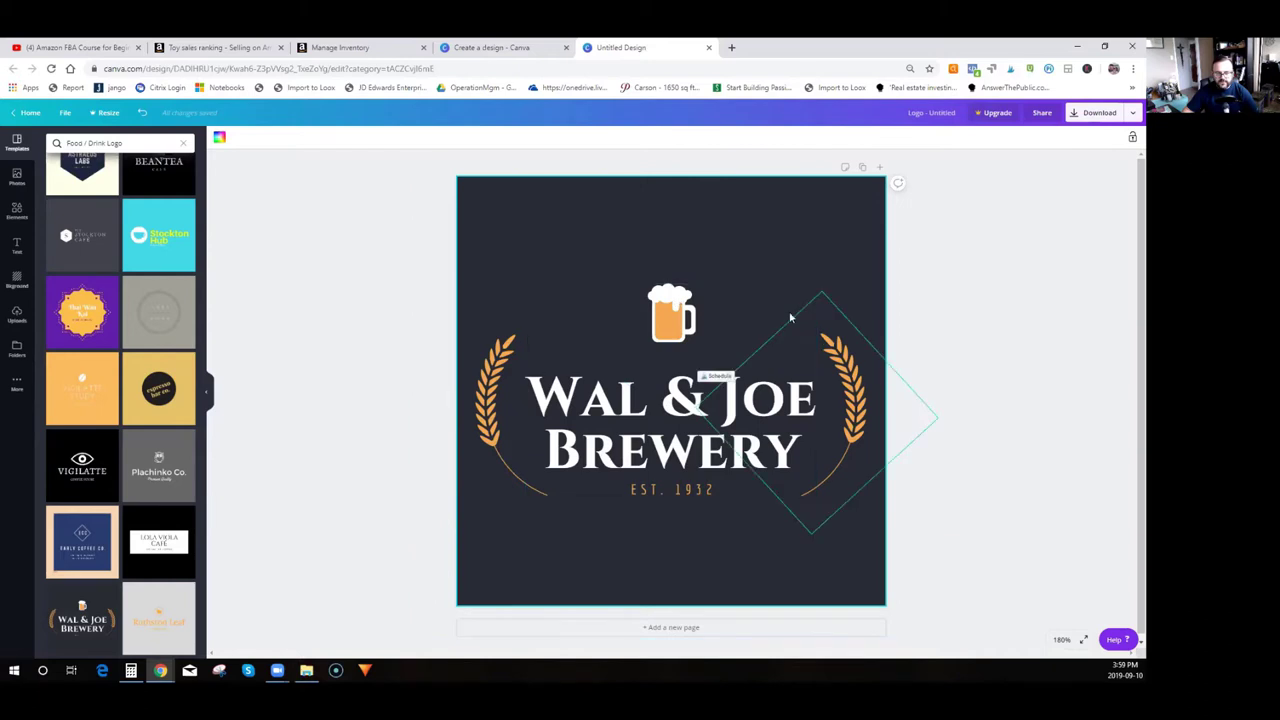
{"action": "left_click", "coordinate": [668, 302]}
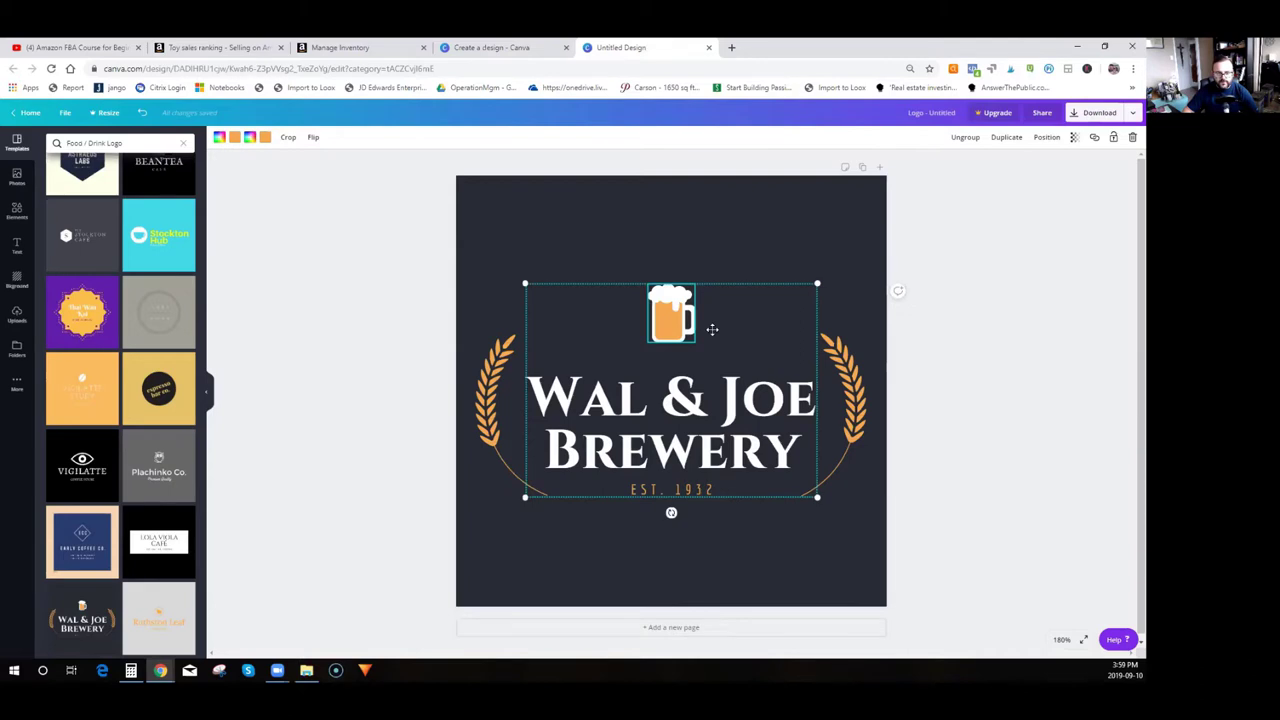
{"action": "mouse_move", "coordinate": [670, 323]}
{"action": "left_mouse_down"}
{"action": "mouse_move", "coordinate": [688, 347]}
{"action": "mouse_move", "coordinate": [658, 307]}
{"action": "mouse_move", "coordinate": [674, 310]}
{"action": "mouse_move", "coordinate": [672, 328]}
{"action": "left_mouse_up"}
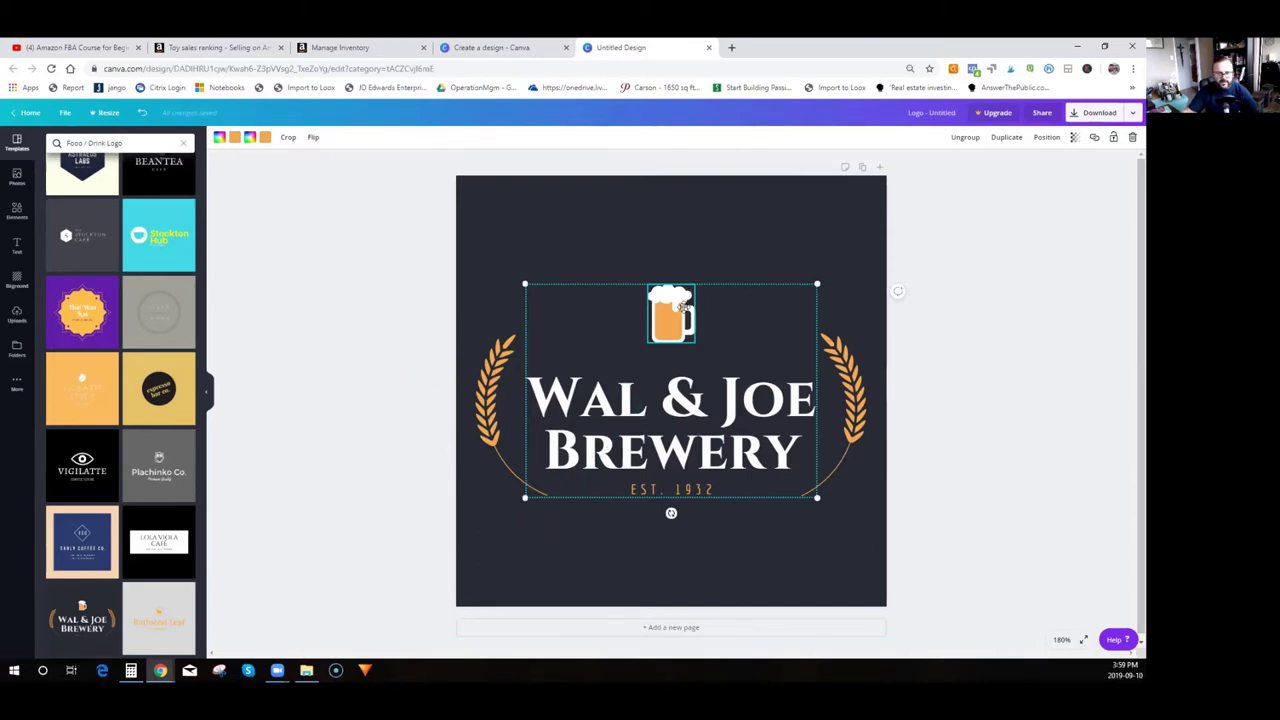
Delete the beer mug graphic, then browse the stock Photos library.
{"action": "key", "text": "Delete"}
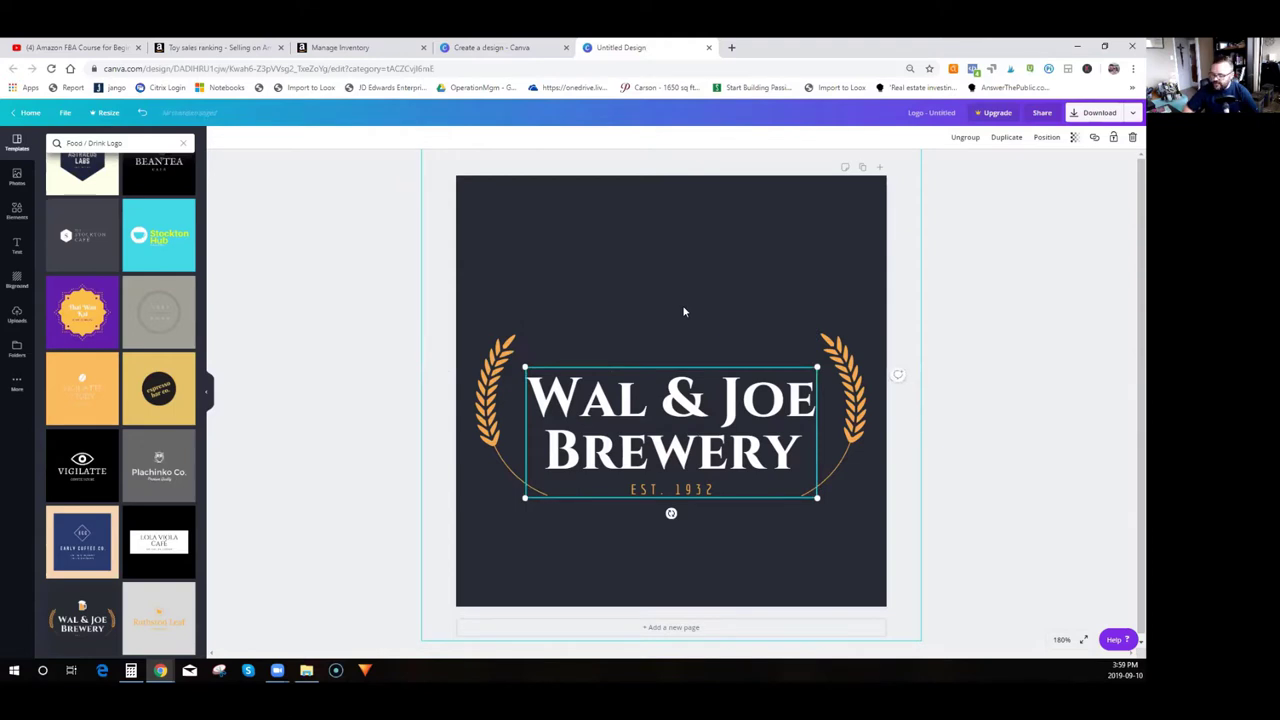
{"action": "left_click", "coordinate": [13, 180]}
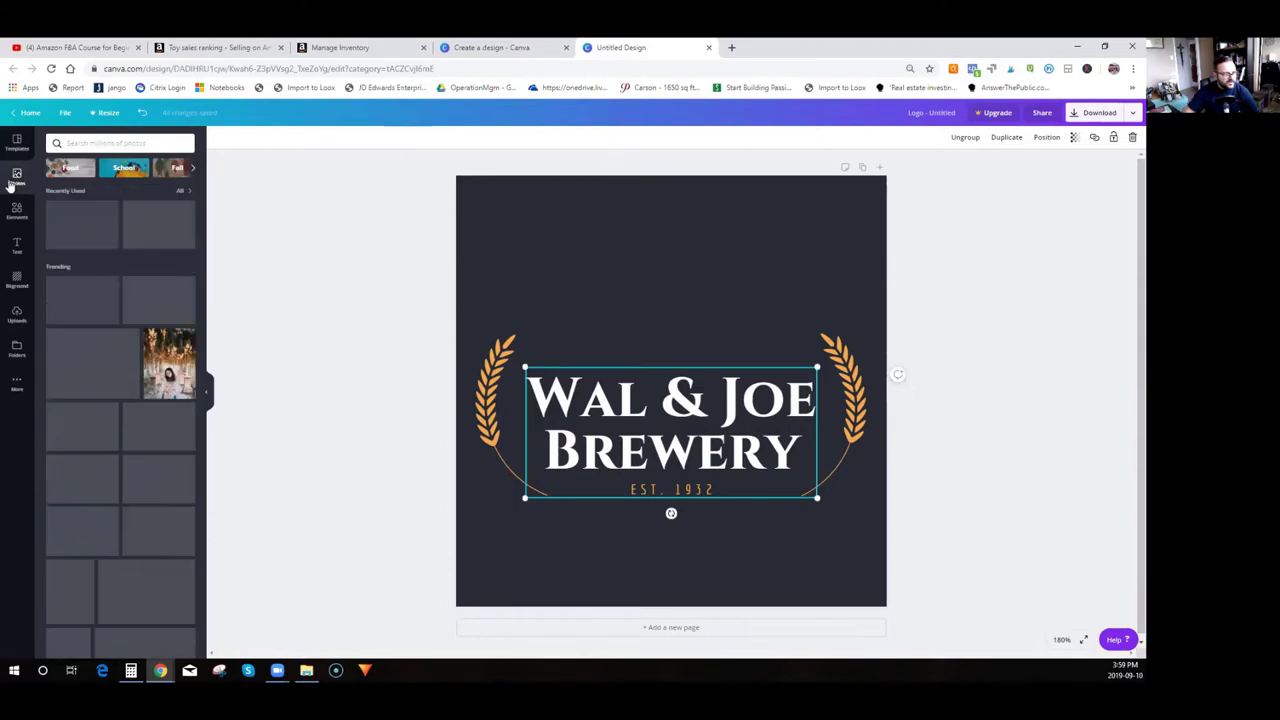
{"action": "scroll", "coordinate": [130, 325], "scroll_direction": "down", "scroll_amount": 1}
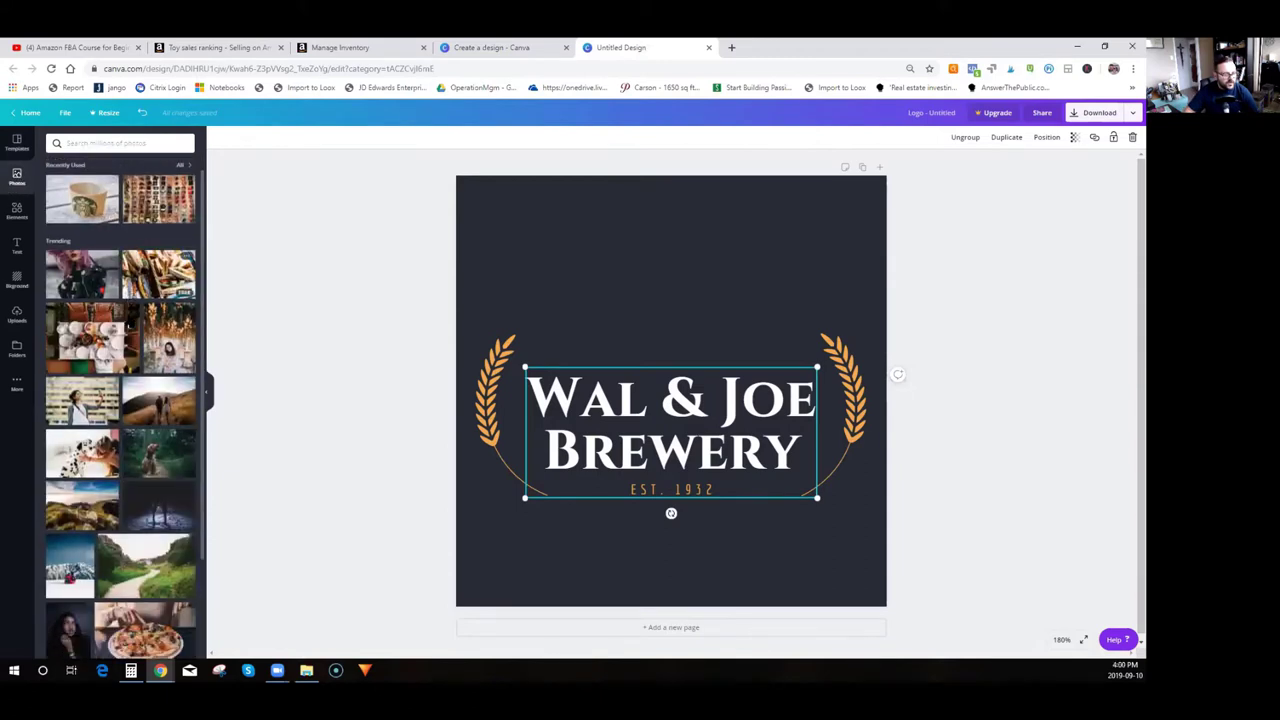
{"action": "scroll", "coordinate": [130, 322], "scroll_direction": "down", "scroll_amount": 10}
{"action": "scroll", "coordinate": [128, 318], "scroll_direction": "up", "scroll_amount": 11}
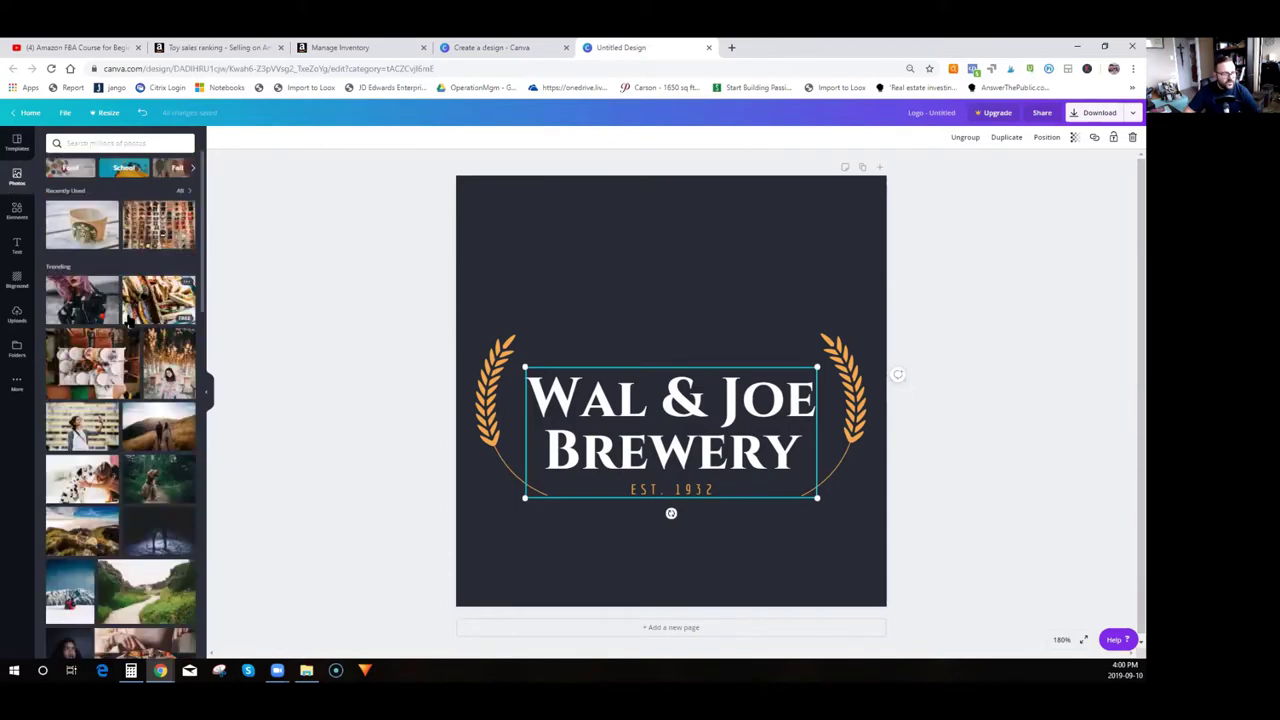
{"action": "scroll", "coordinate": [128, 318], "scroll_direction": "down", "scroll_amount": 8}
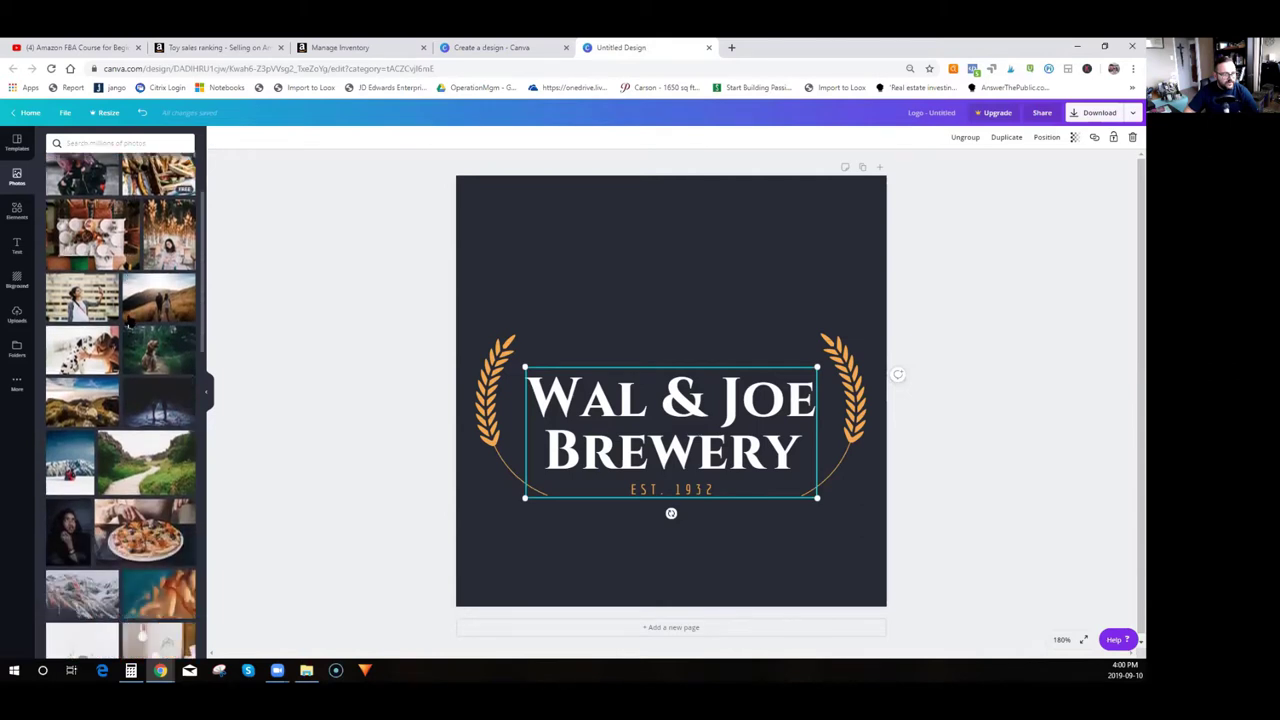
{"action": "scroll", "coordinate": [128, 318], "scroll_direction": "down", "scroll_amount": 10}
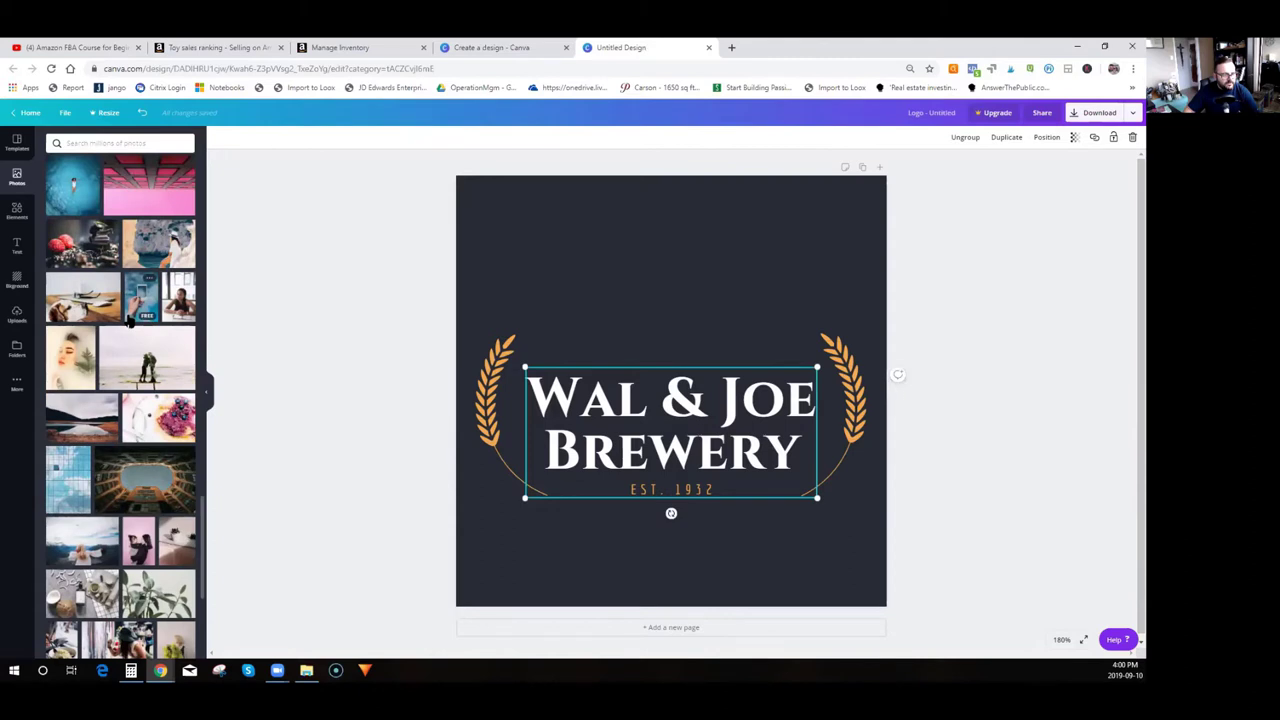
{"action": "scroll", "coordinate": [128, 318], "scroll_direction": "up", "scroll_amount": 2}
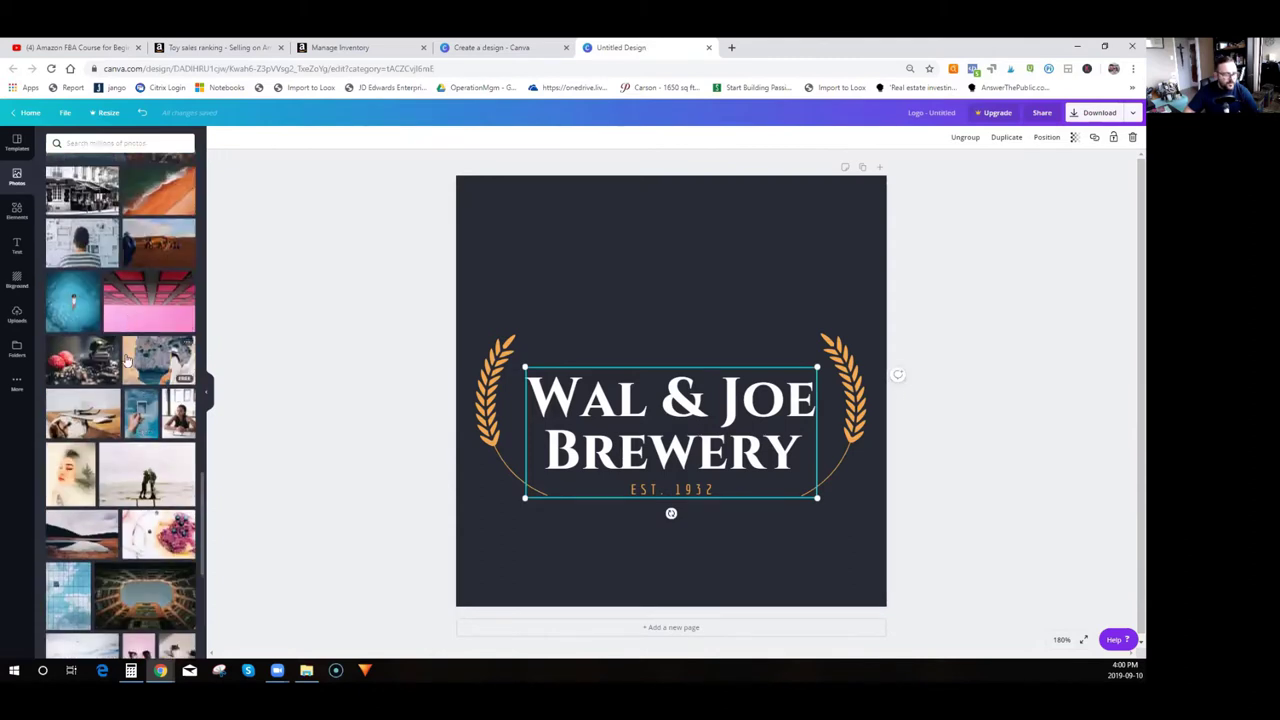
{"action": "scroll", "coordinate": [127, 360], "scroll_direction": "down", "scroll_amount": 3}
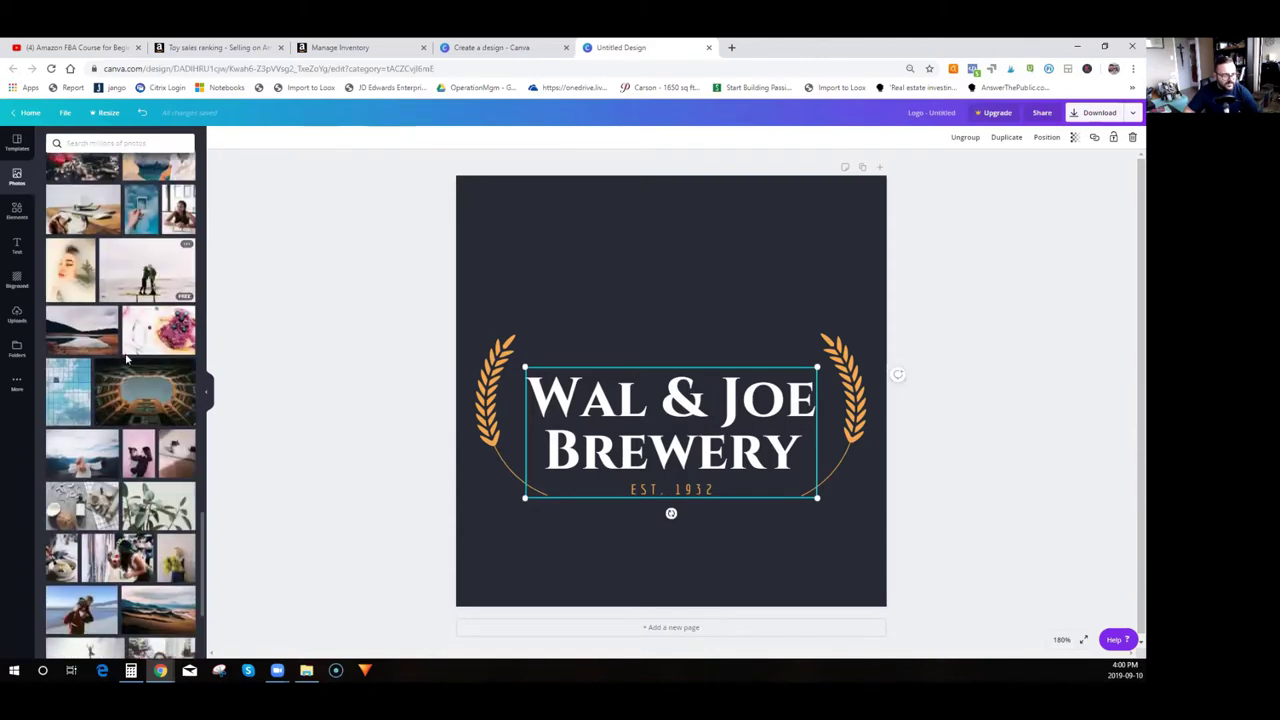
{"action": "scroll", "coordinate": [127, 360], "scroll_direction": "down", "scroll_amount": 5}
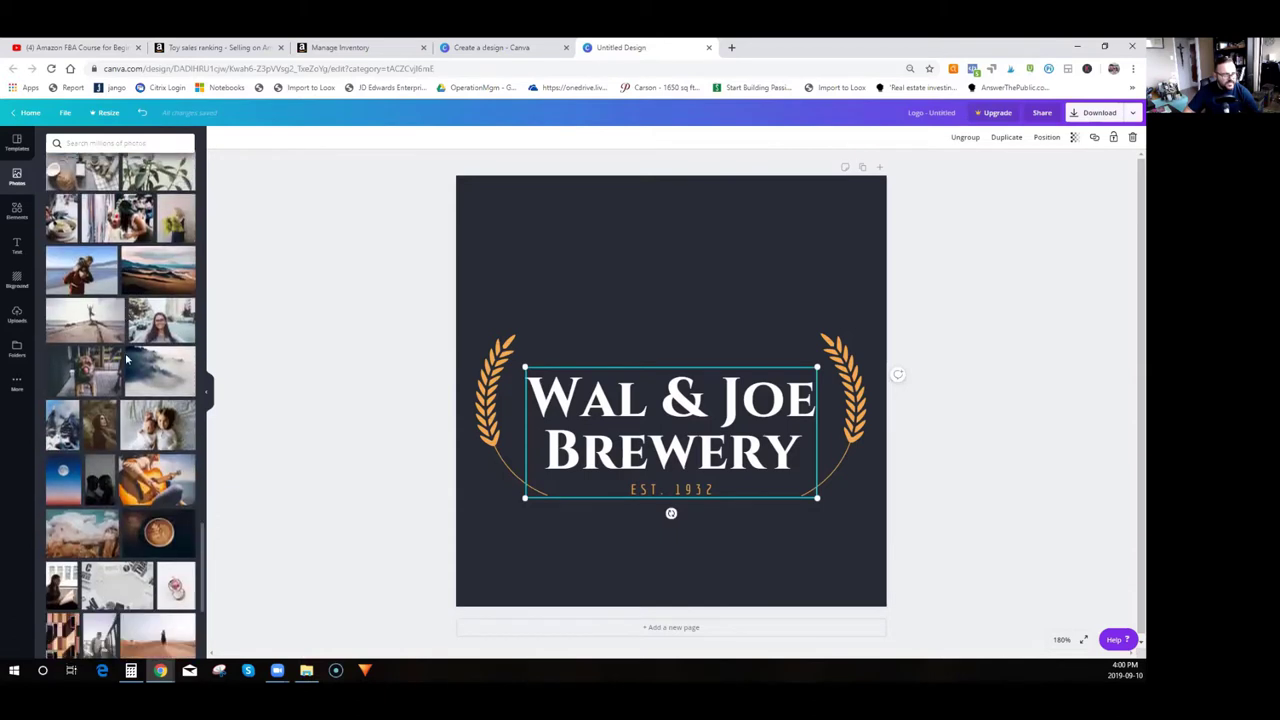
Open the Elements library and scroll through its categories.
{"action": "left_click", "coordinate": [16, 212]}
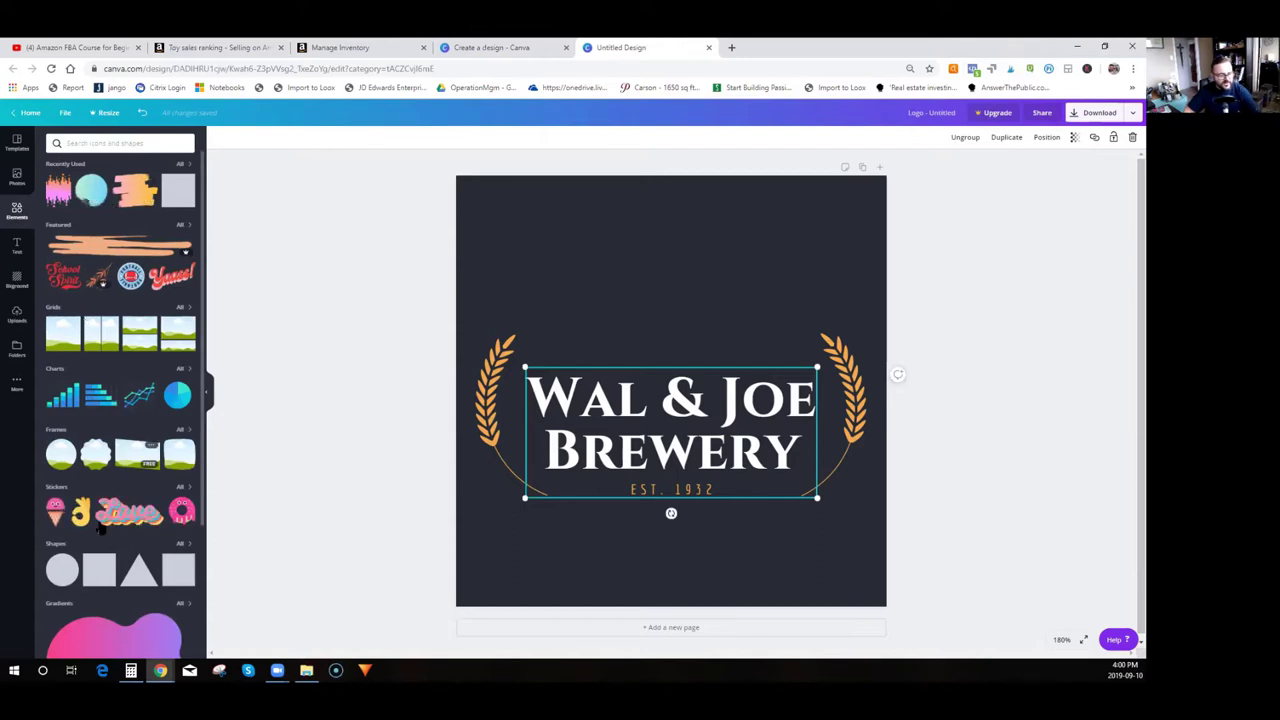
{"action": "scroll", "coordinate": [80, 540], "scroll_direction": "down", "scroll_amount": 3}
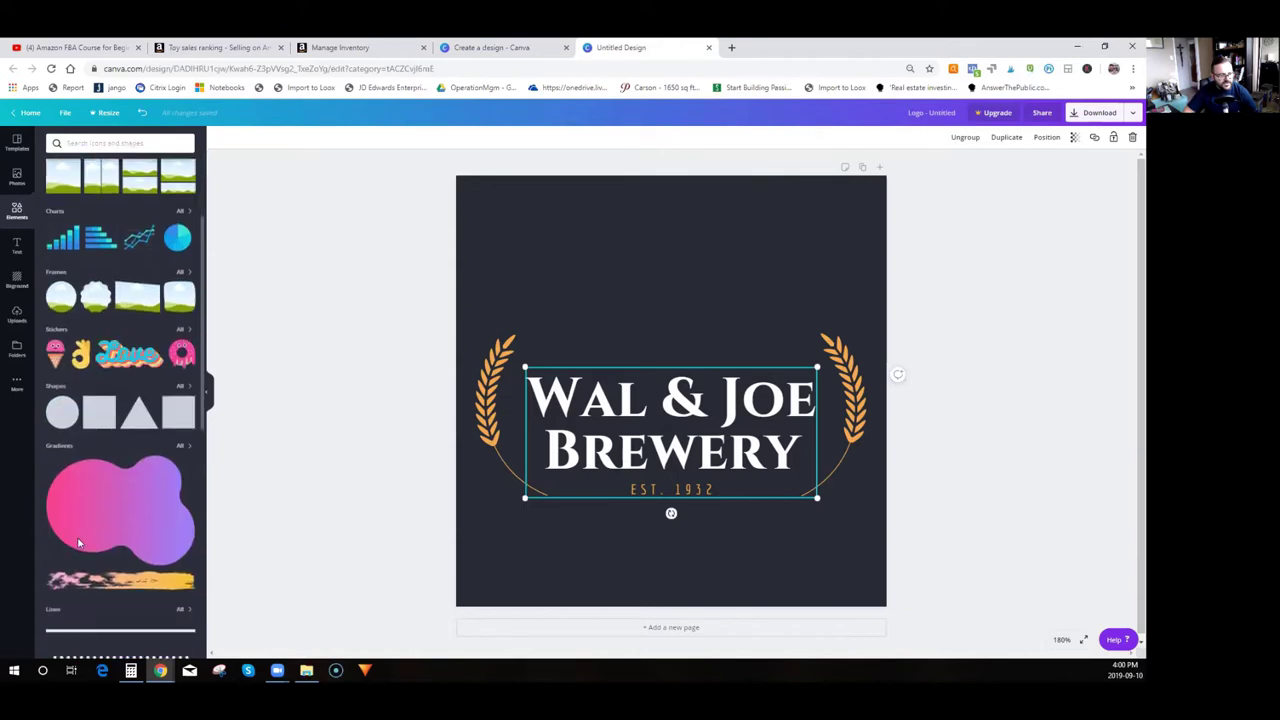
{"action": "scroll", "coordinate": [80, 530], "scroll_direction": "down", "scroll_amount": 3}
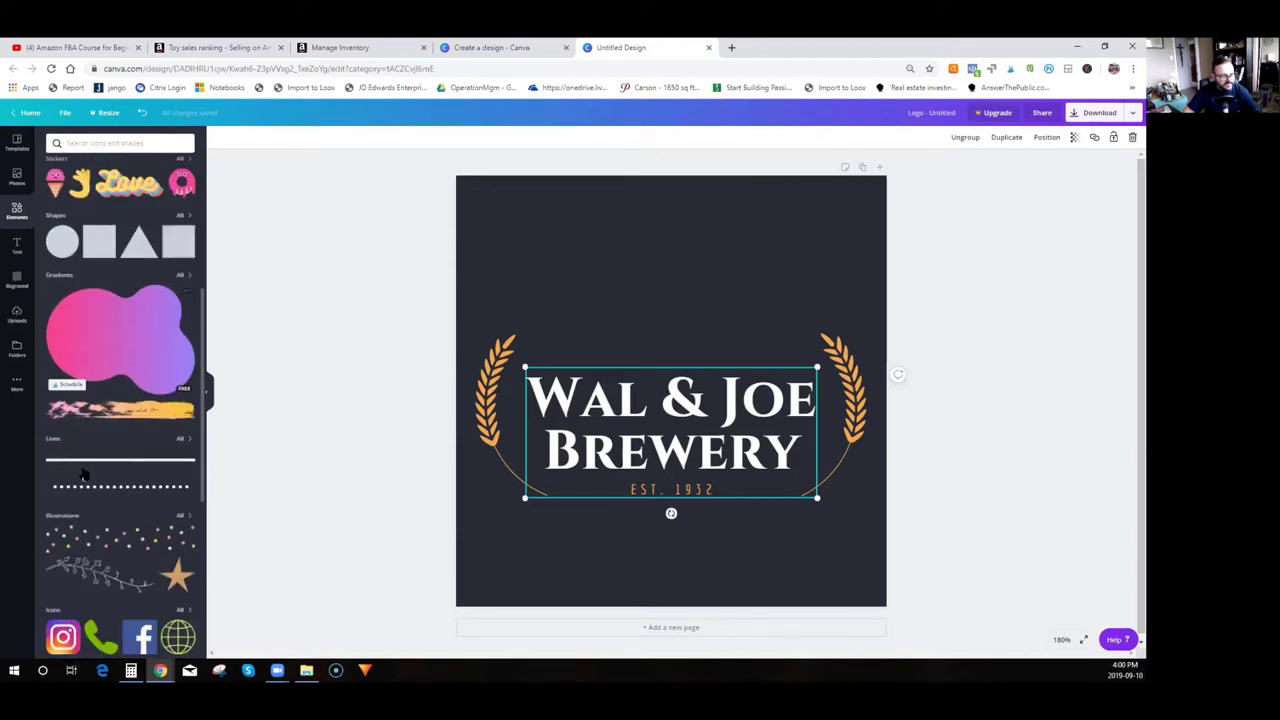
{"action": "scroll", "coordinate": [84, 475], "scroll_direction": "down", "scroll_amount": 5}
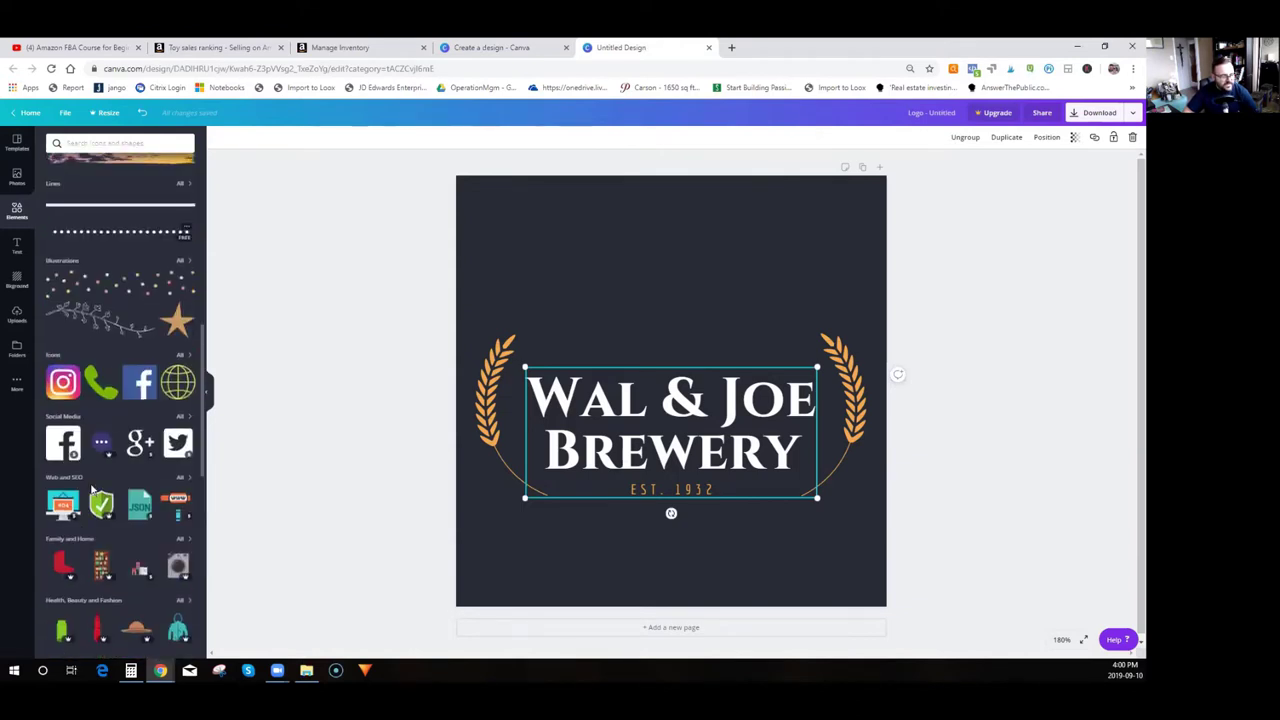
{"action": "scroll", "coordinate": [92, 488], "scroll_direction": "down", "scroll_amount": 2}
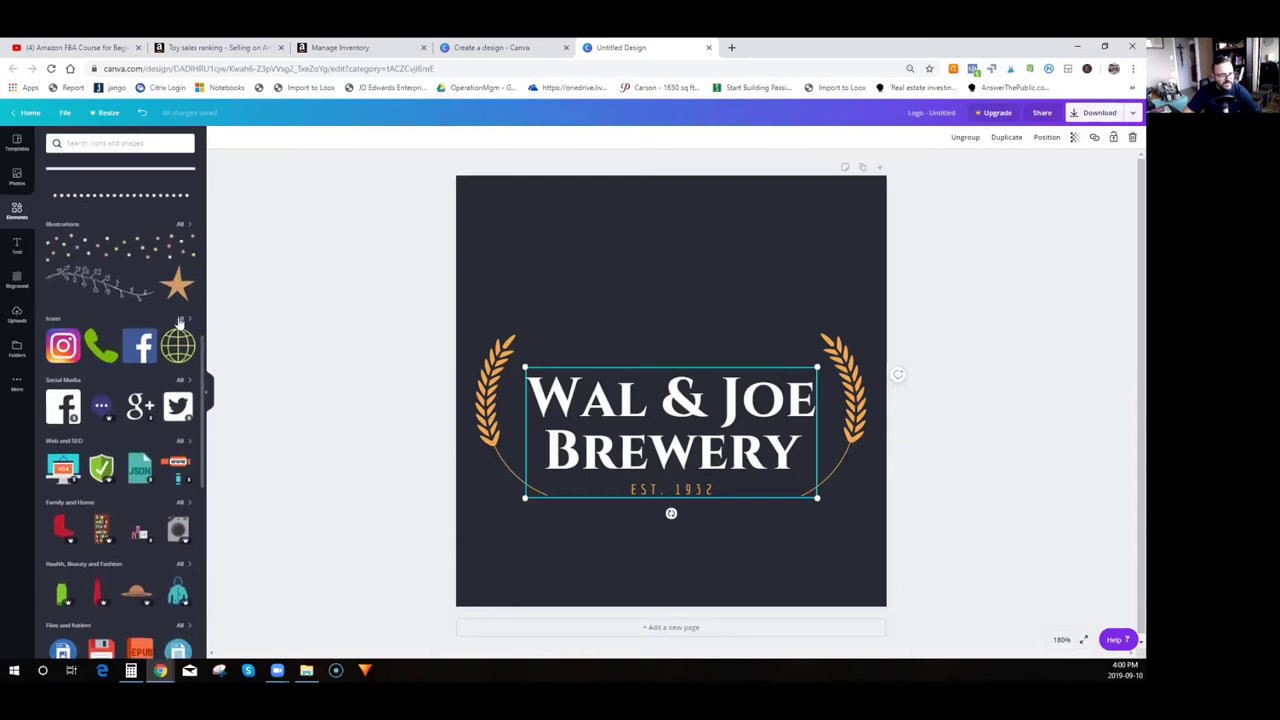
Show all Icons and search 'beer icon' to list mug, bottle and glass graphics.
{"action": "left_click", "coordinate": [180, 320]}
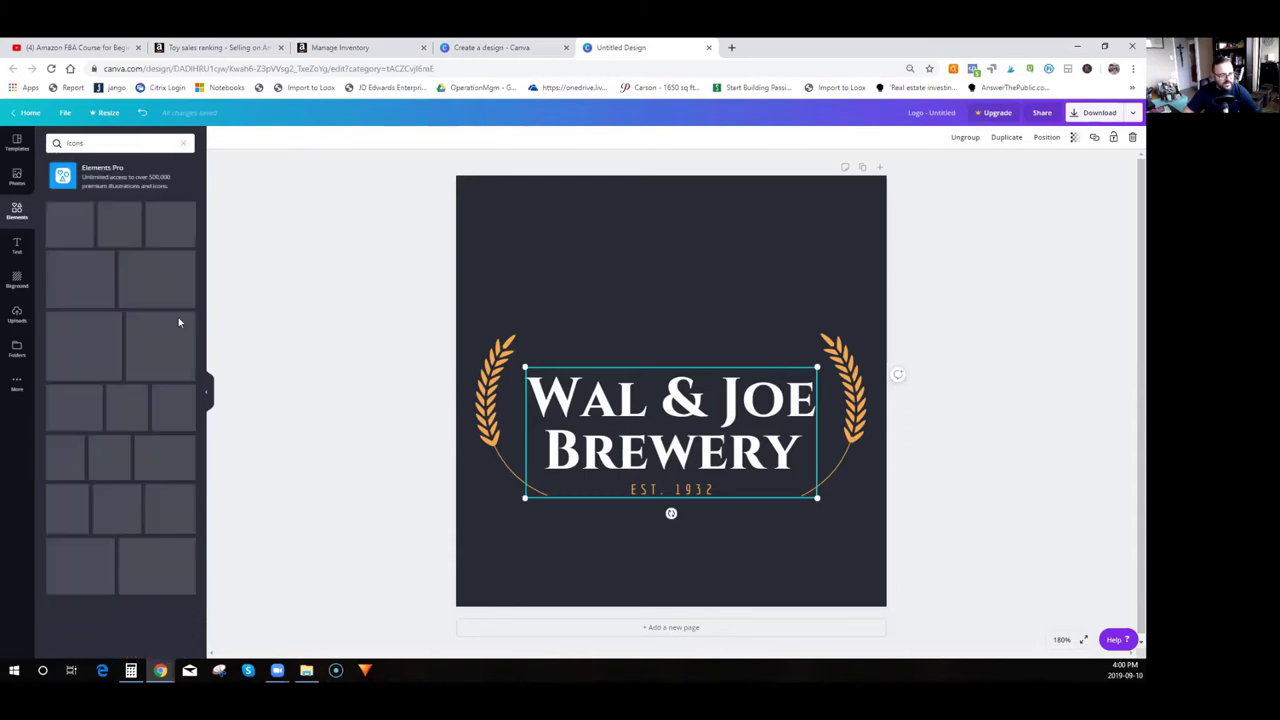
{"action": "left_click", "coordinate": [99, 142]}
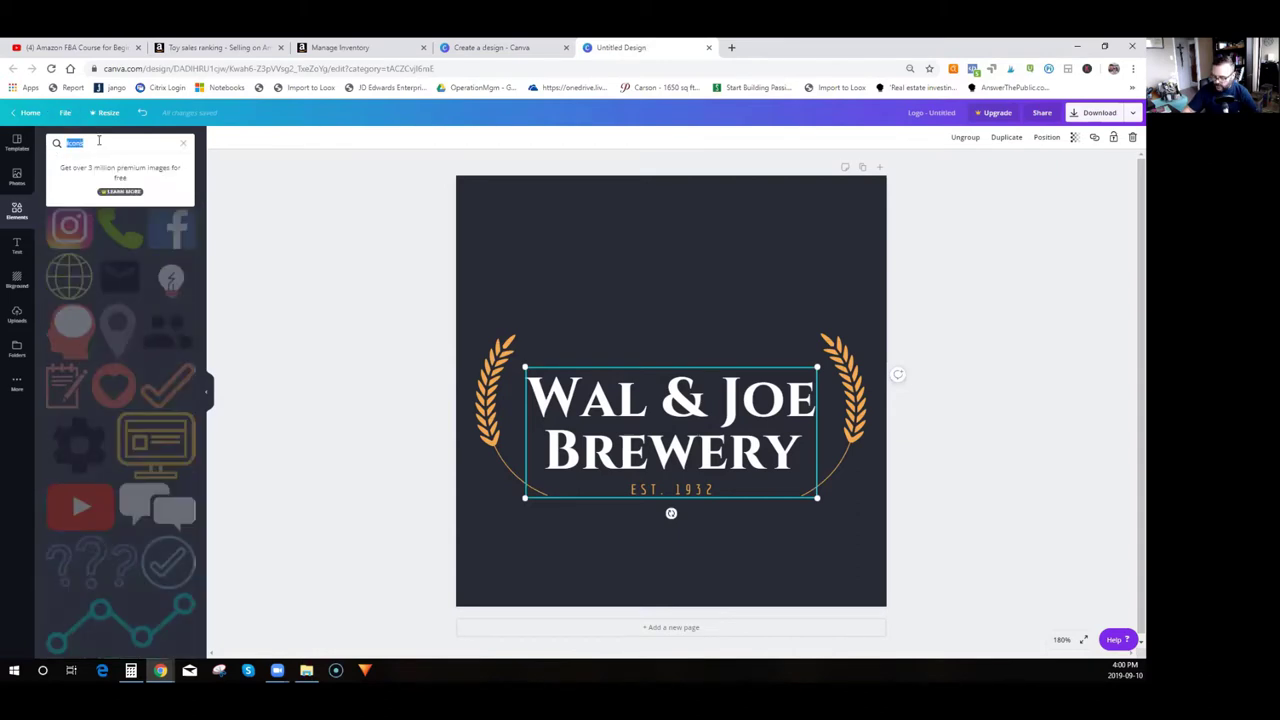
{"action": "type", "text": "beer"}
{"action": "key", "text": "Return"}
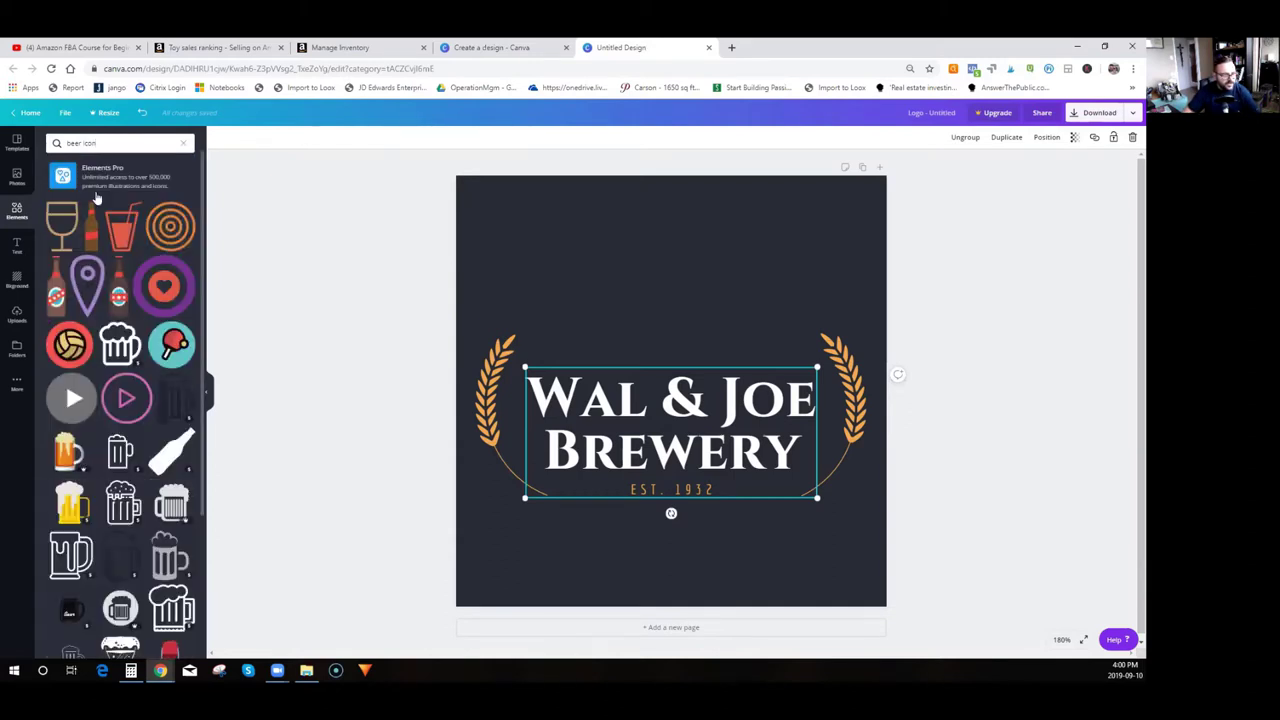
{"action": "scroll", "coordinate": [152, 316], "scroll_direction": "down", "scroll_amount": 3}
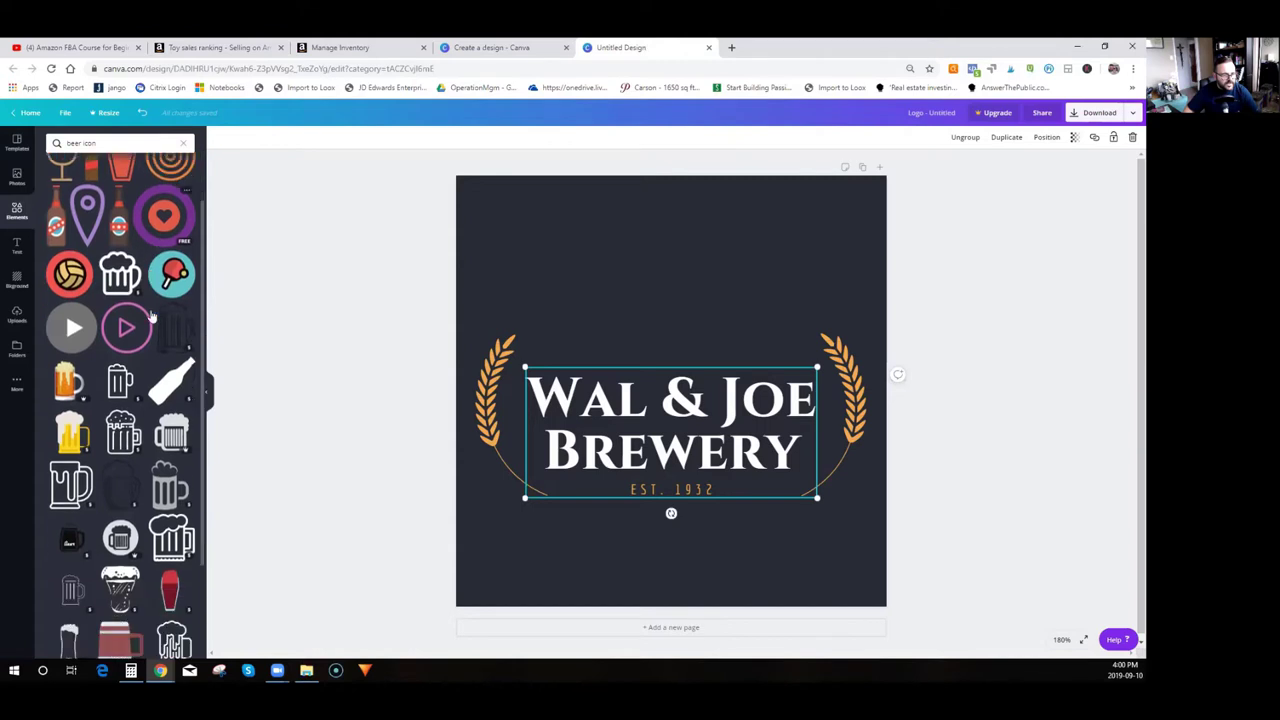
{"action": "scroll", "coordinate": [152, 316], "scroll_direction": "down", "scroll_amount": 1}
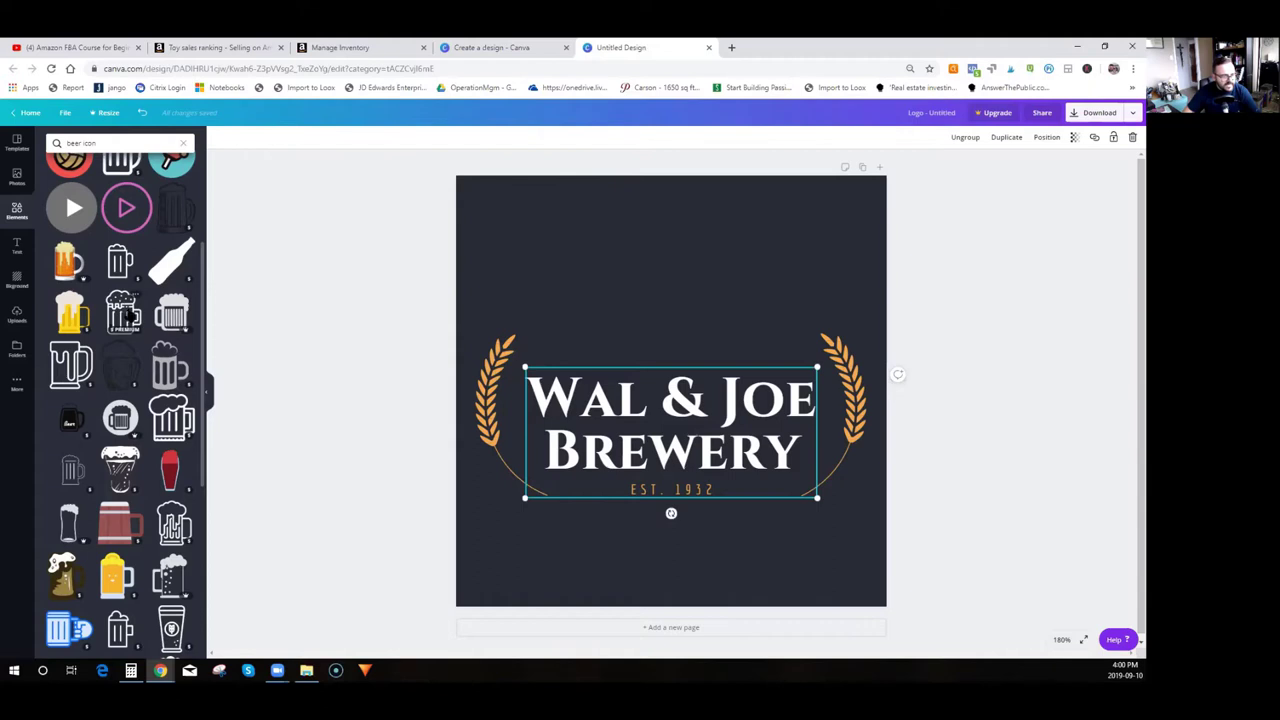
{"action": "scroll", "coordinate": [167, 265], "scroll_direction": "up", "scroll_amount": 2}
{"action": "scroll", "coordinate": [167, 265], "scroll_direction": "up", "scroll_amount": 1}
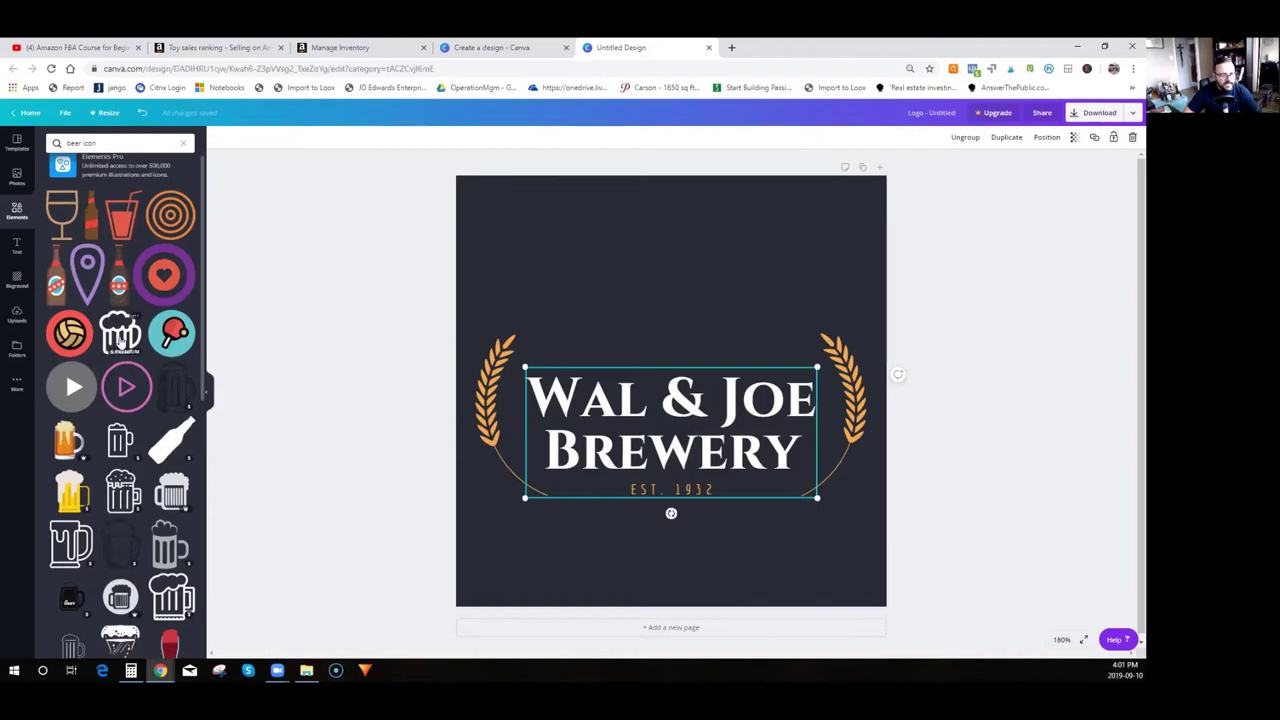
Add the beer mug icon, shrink it and centre it above the brewery title.
{"action": "left_click", "coordinate": [120, 340]}
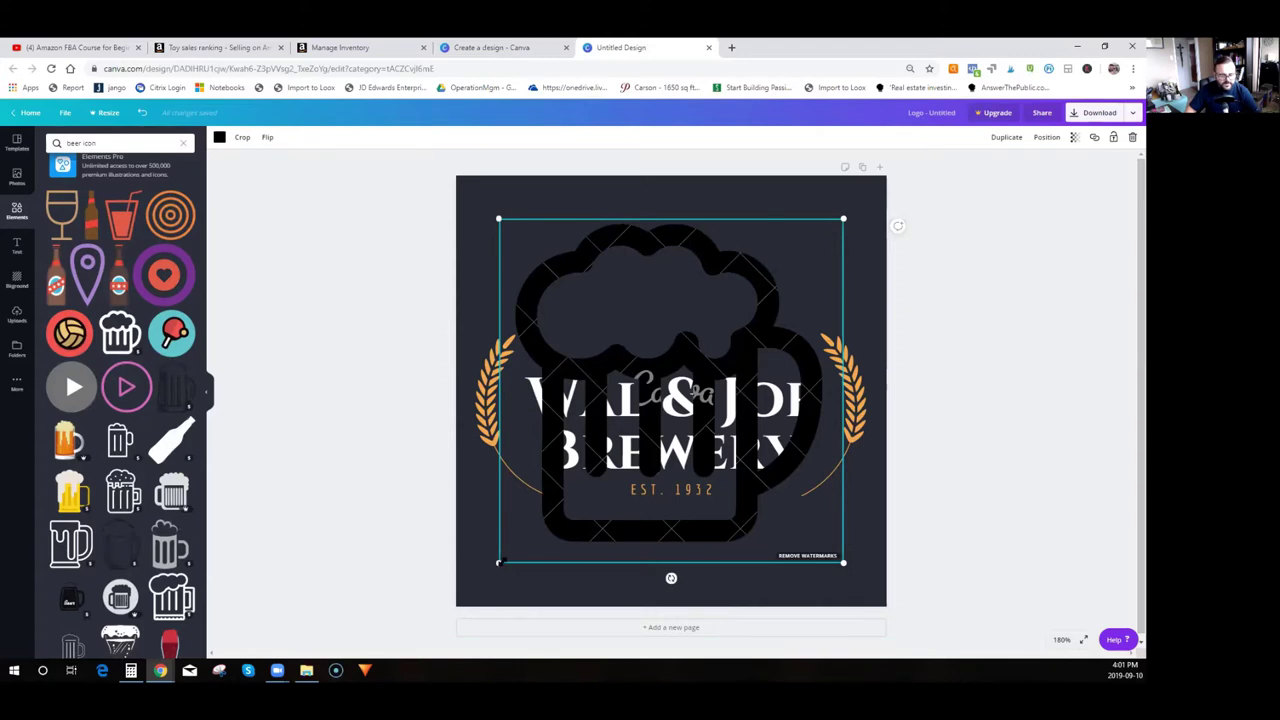
{"action": "left_click_drag", "start_coordinate": [498, 562], "coordinate": [703, 357]}
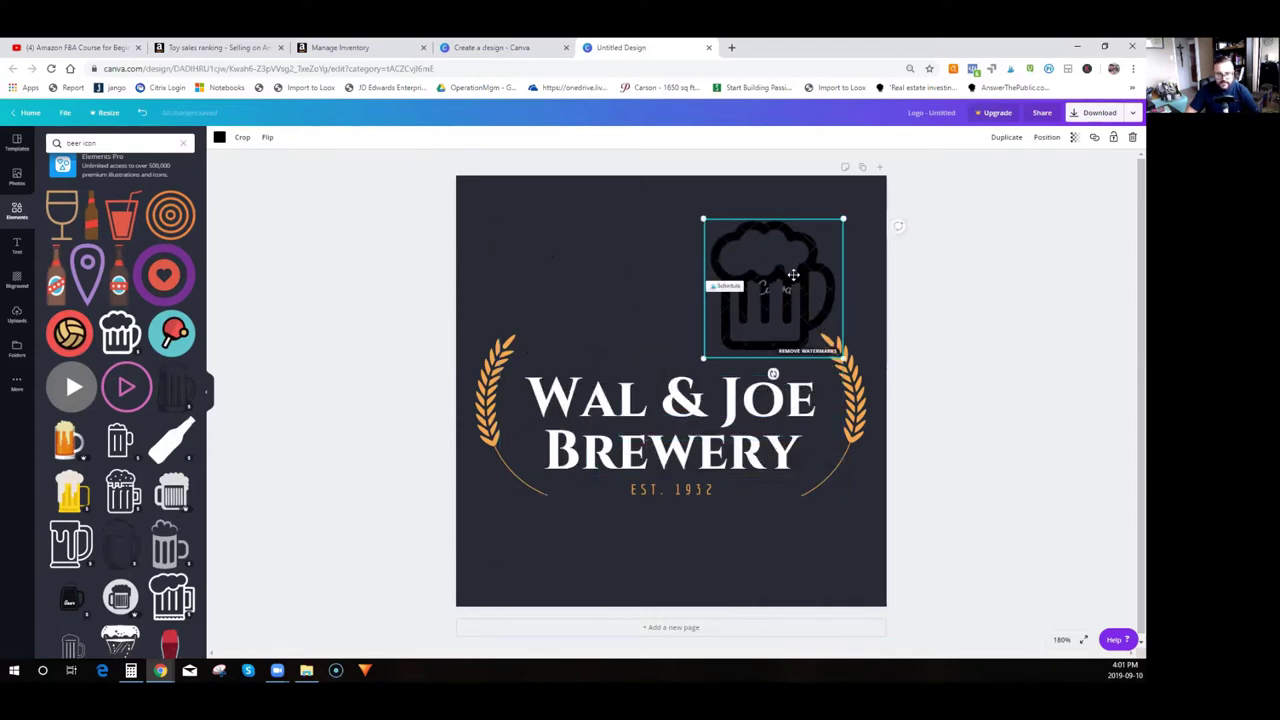
{"action": "left_click_drag", "start_coordinate": [783, 280], "coordinate": [690, 272]}
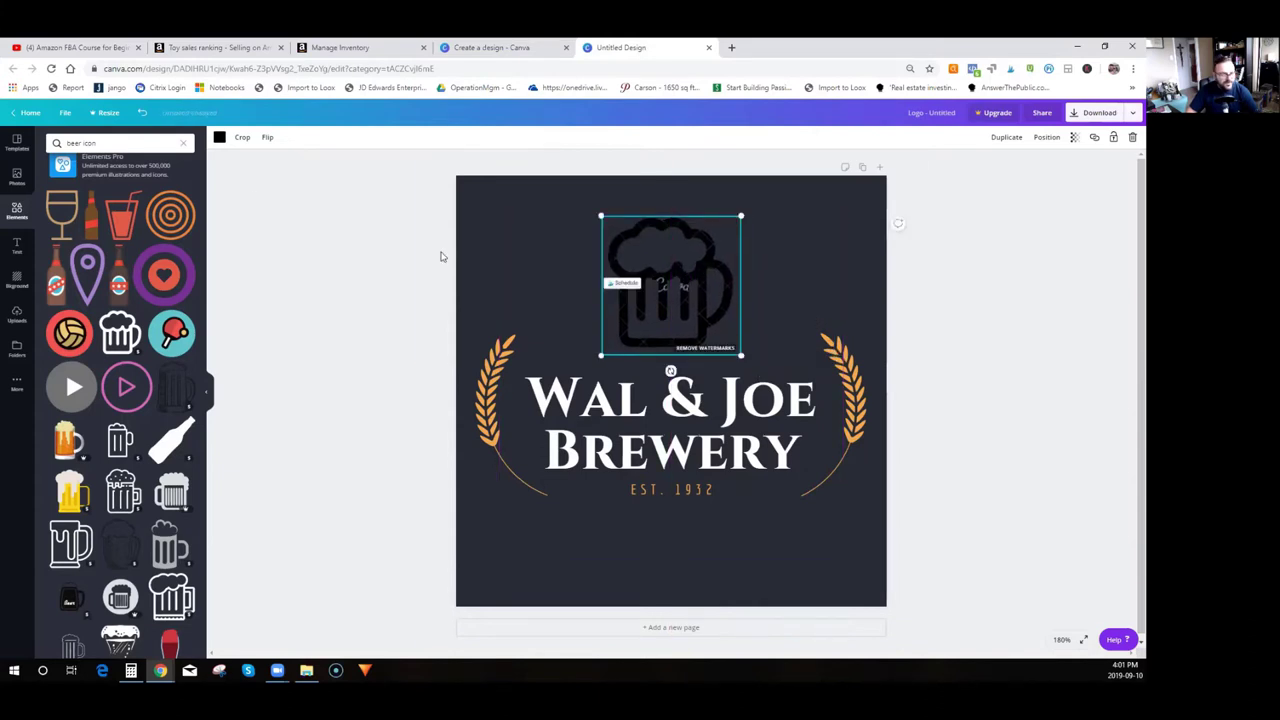
Check the mug's colour, arrangement and transparency settings.
{"action": "left_click", "coordinate": [219, 138]}
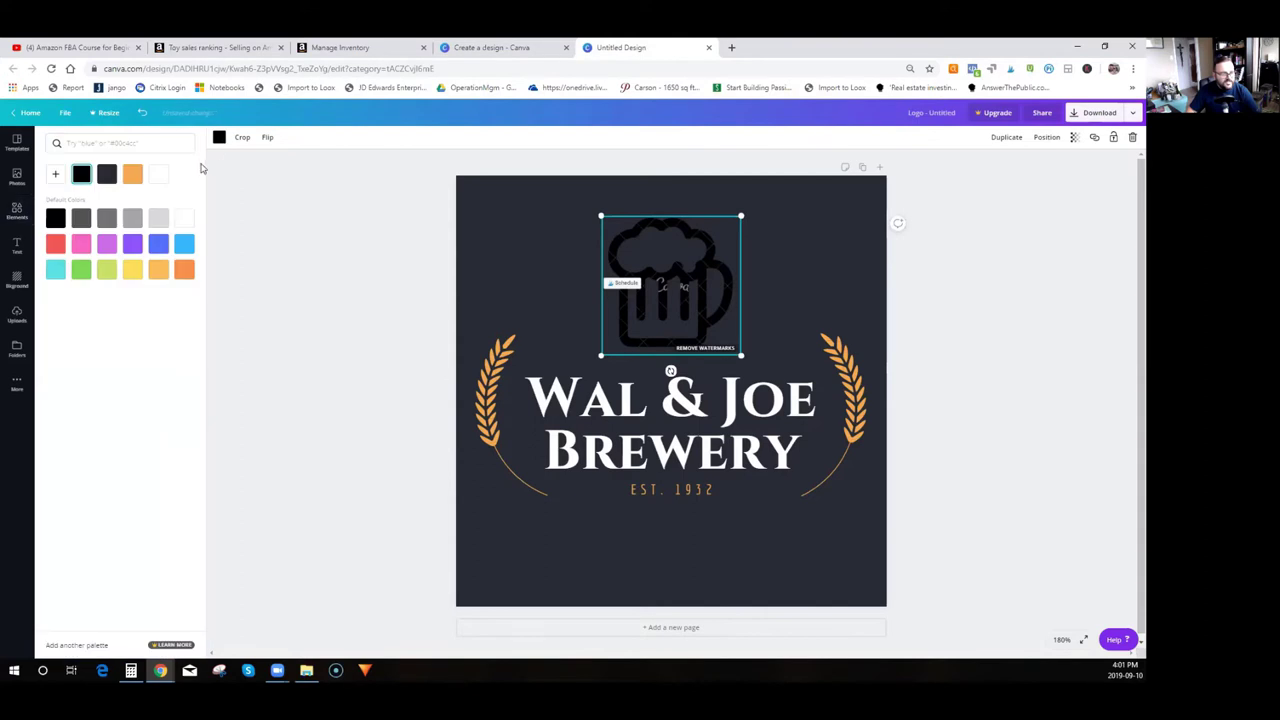
{"action": "left_click", "coordinate": [645, 278]}
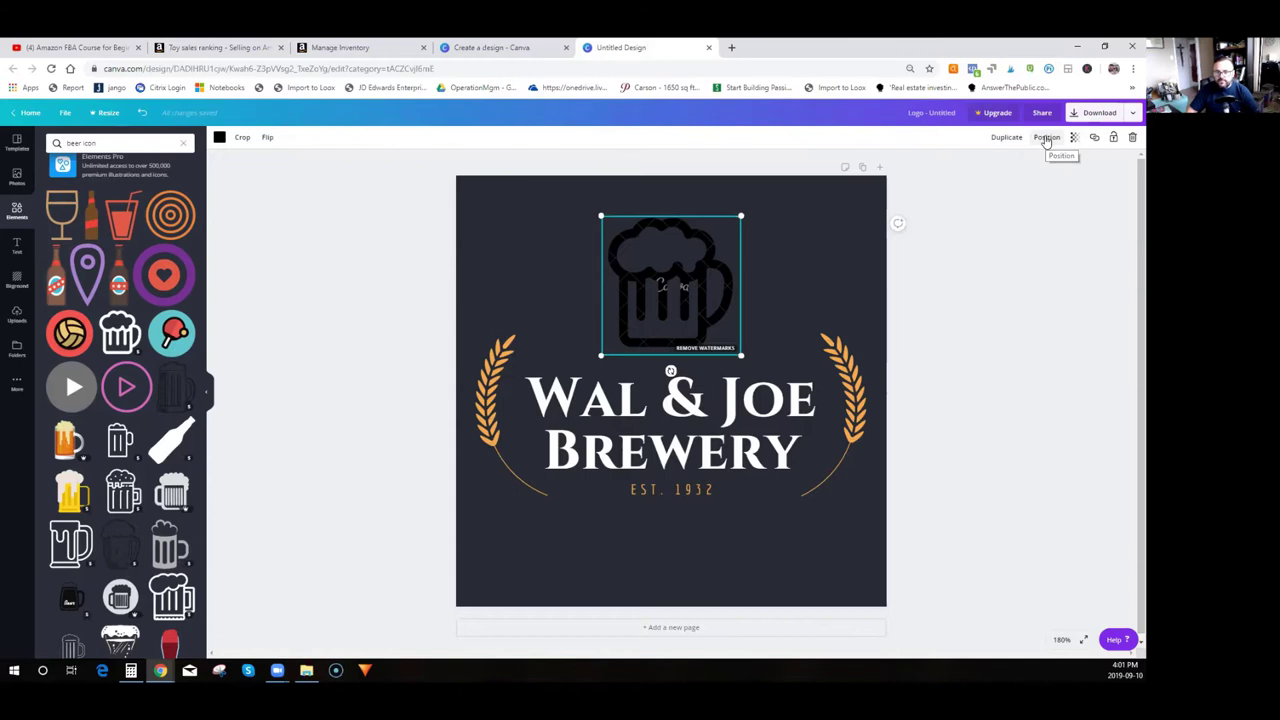
{"action": "left_click", "coordinate": [1046, 138]}
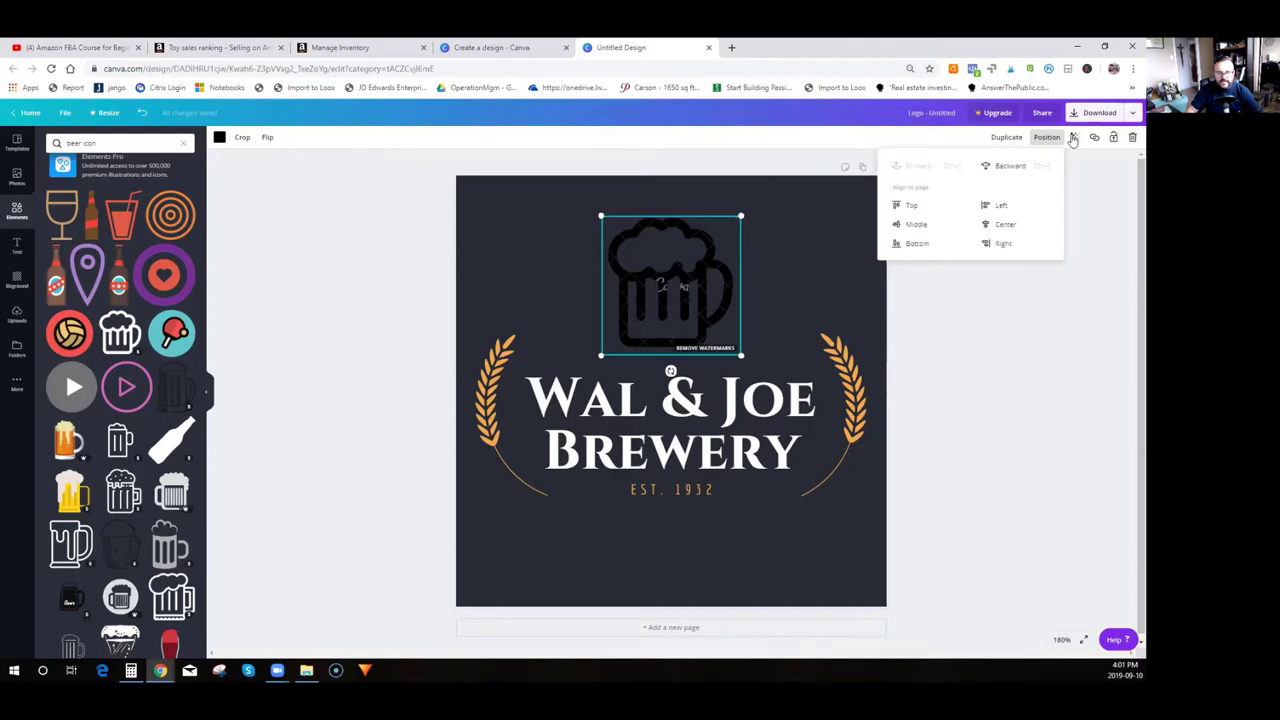
{"action": "left_click", "coordinate": [1074, 138]}
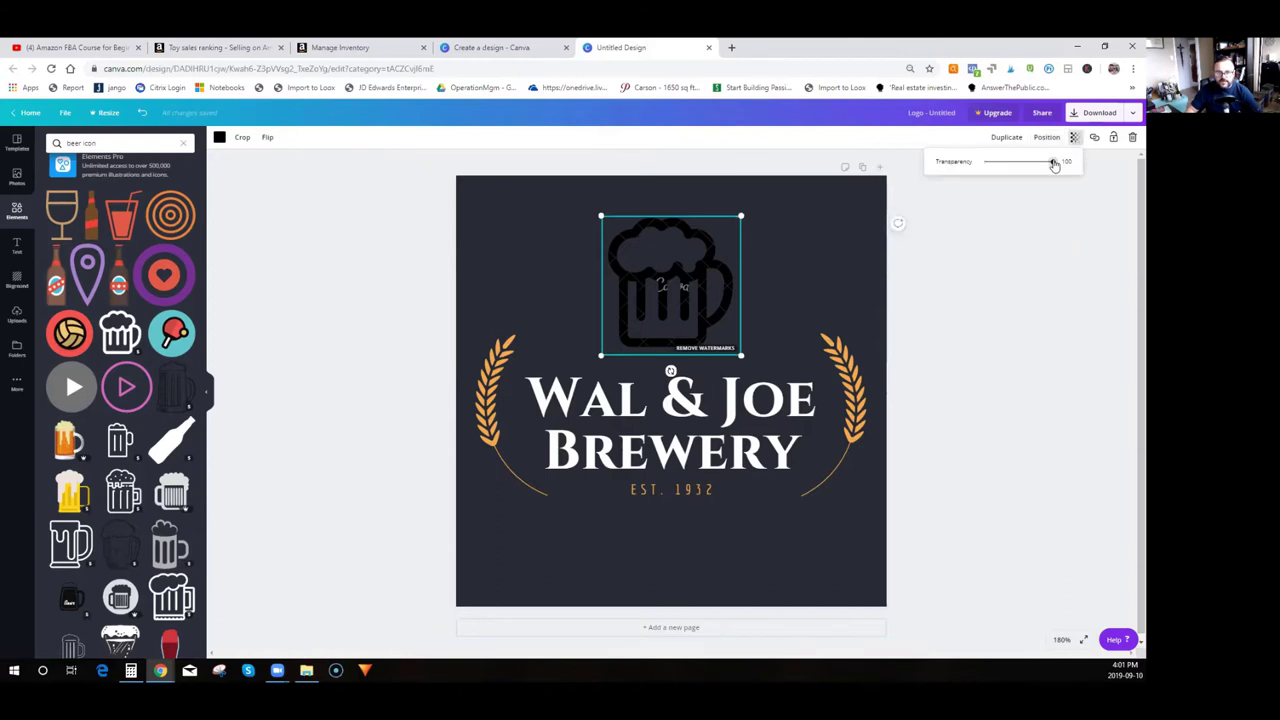
{"action": "mouse_move", "coordinate": [1054, 164]}
{"action": "left_mouse_down"}
{"action": "mouse_move", "coordinate": [997, 163]}
{"action": "mouse_move", "coordinate": [1052, 163]}
{"action": "left_mouse_up"}
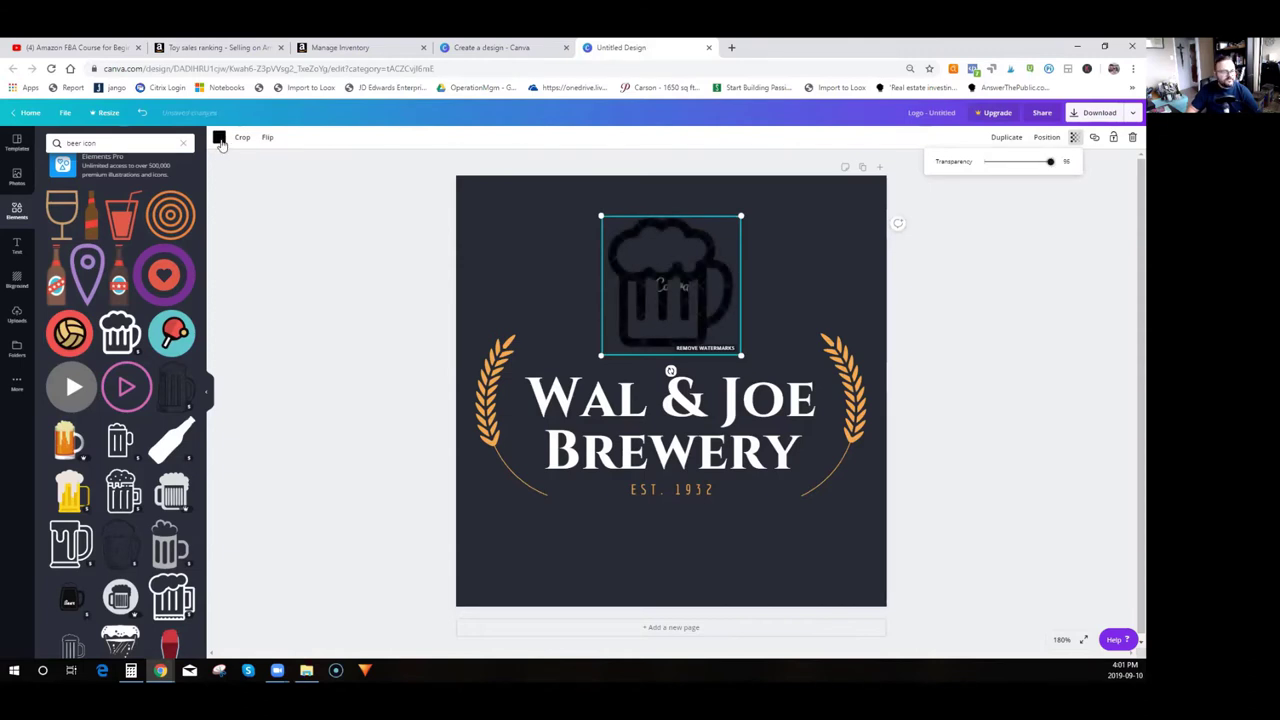
Make the beer mug white and nudge it into its centred position.
{"action": "left_click", "coordinate": [220, 138]}
{"action": "left_click", "coordinate": [162, 176]}
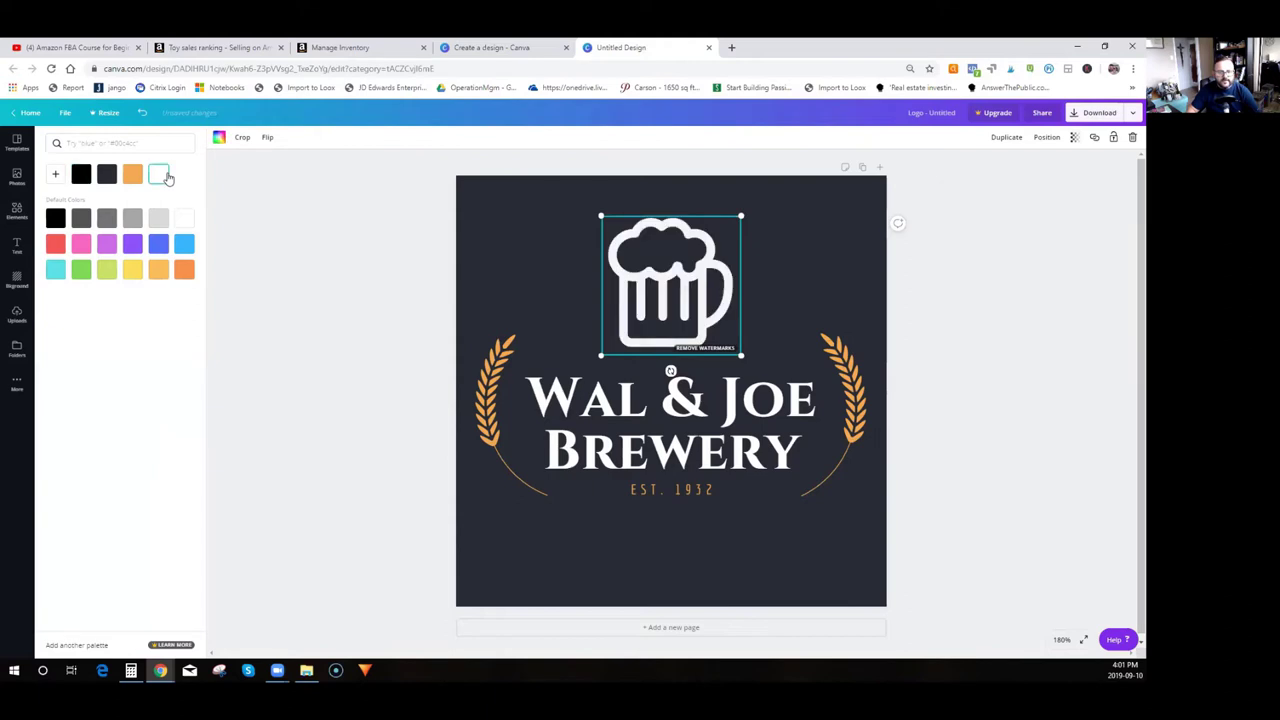
{"action": "left_click", "coordinate": [334, 275]}
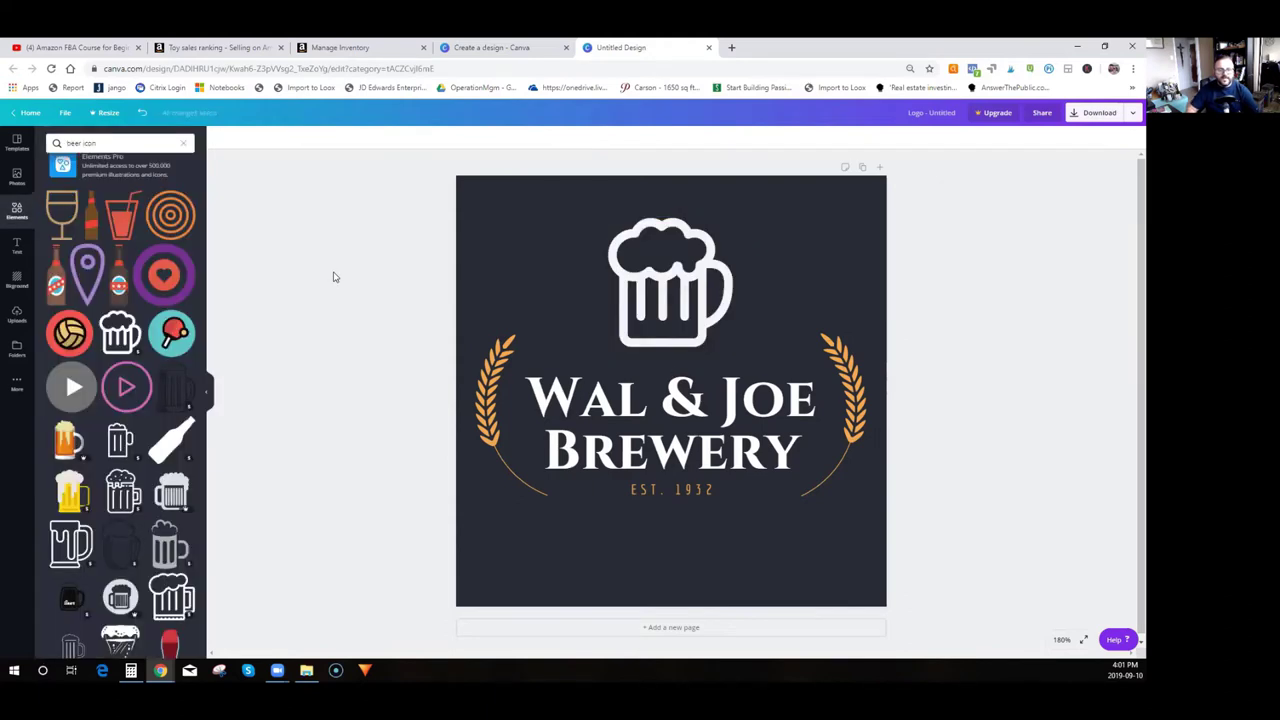
{"action": "left_click", "coordinate": [704, 292]}
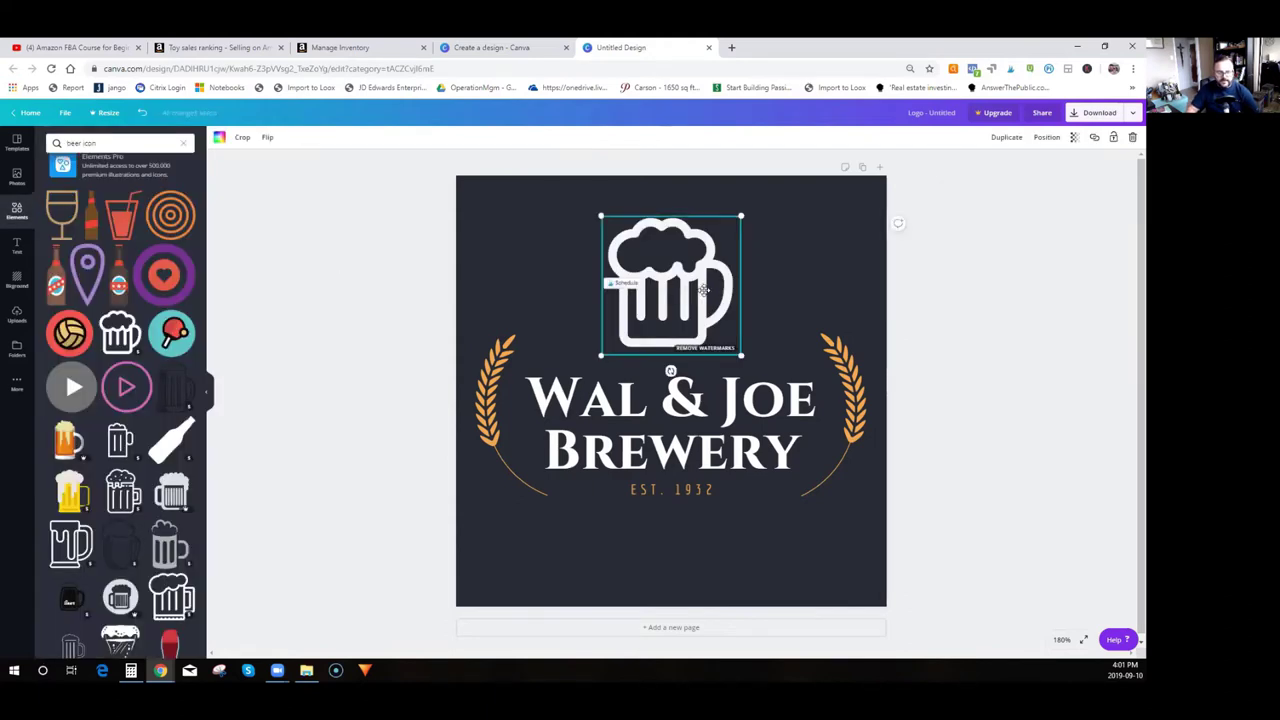
{"action": "left_click_drag", "start_coordinate": [704, 292], "coordinate": [705, 297]}
{"action": "left_click", "coordinate": [371, 353]}
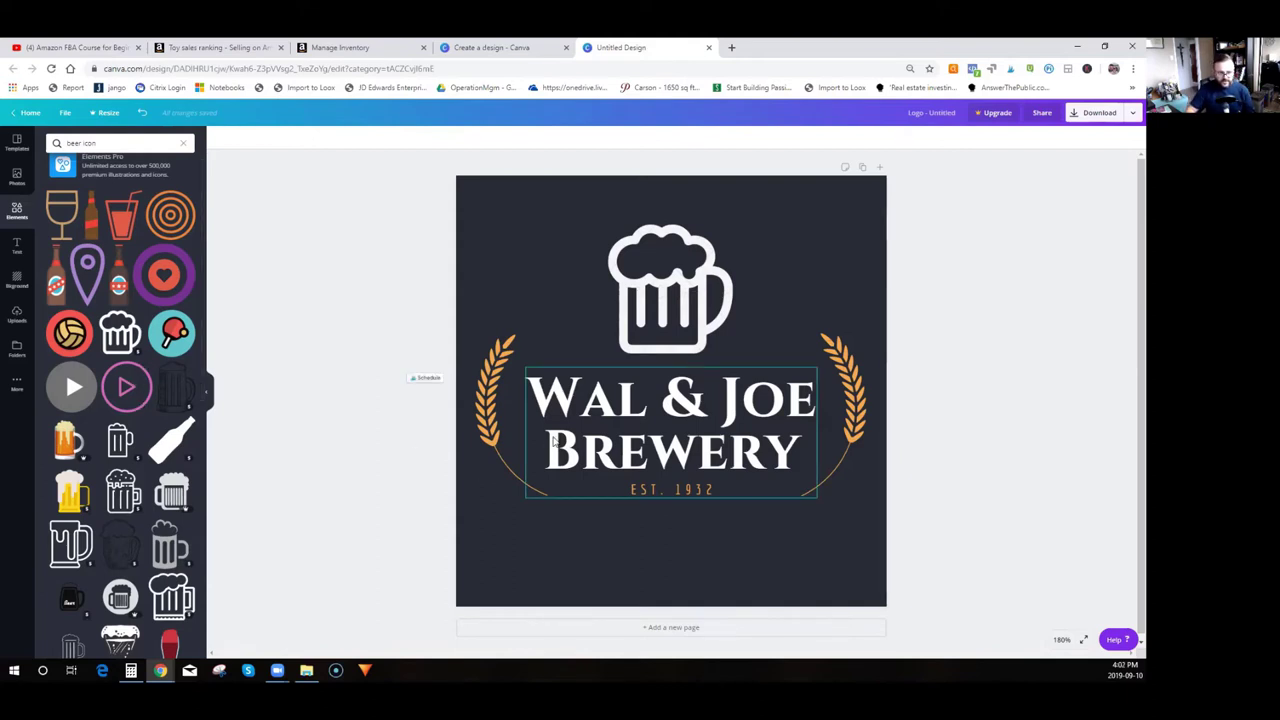
{"action": "left_click", "coordinate": [554, 437]}
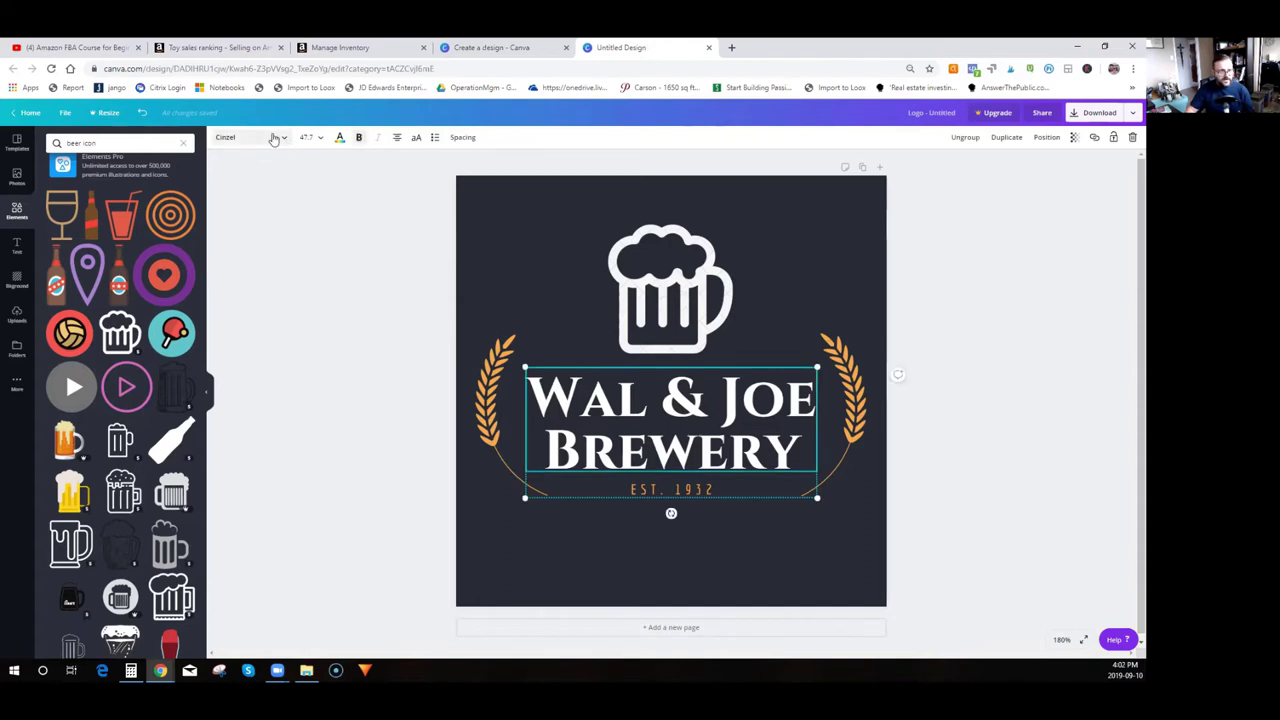
{"action": "left_click", "coordinate": [272, 138]}
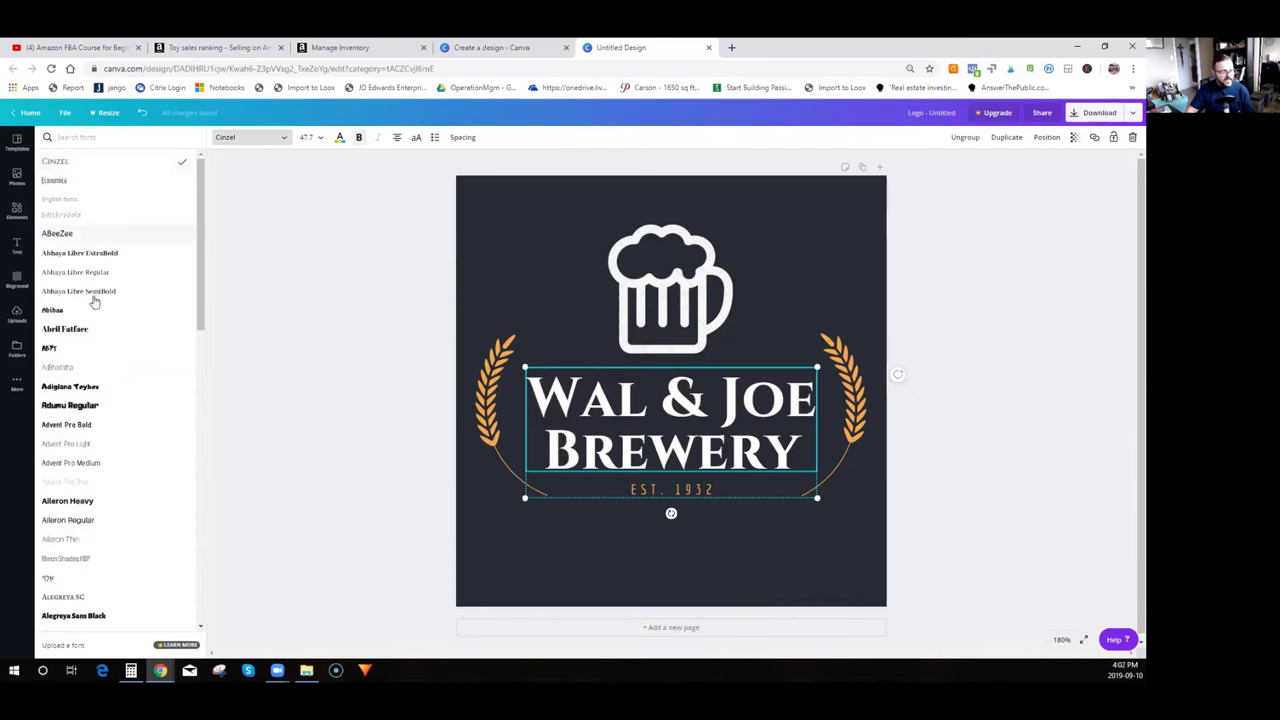
{"action": "scroll", "coordinate": [145, 439], "scroll_direction": "down", "scroll_amount": 3}
{"action": "scroll", "coordinate": [145, 439], "scroll_direction": "down", "scroll_amount": 5}
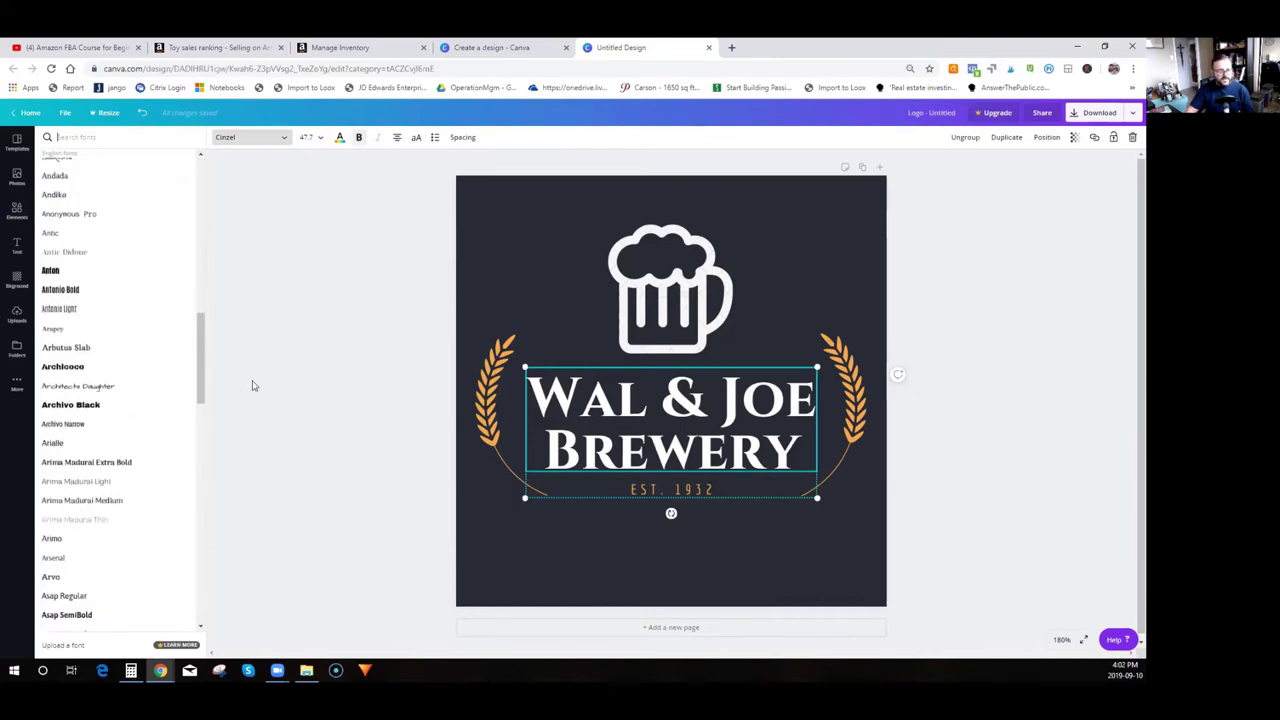
{"action": "left_click", "coordinate": [223, 267]}
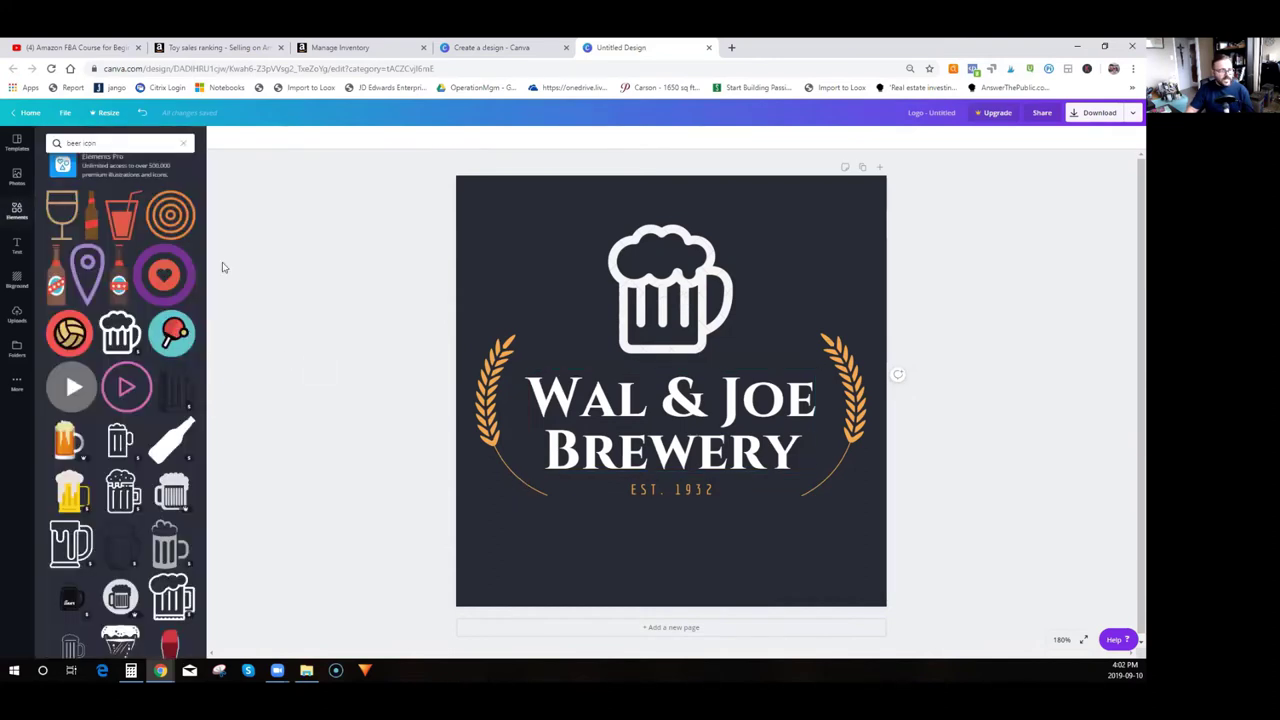
Browse the Text templates and delete the Wal & Joe Brewery title.
{"action": "left_click", "coordinate": [17, 246]}
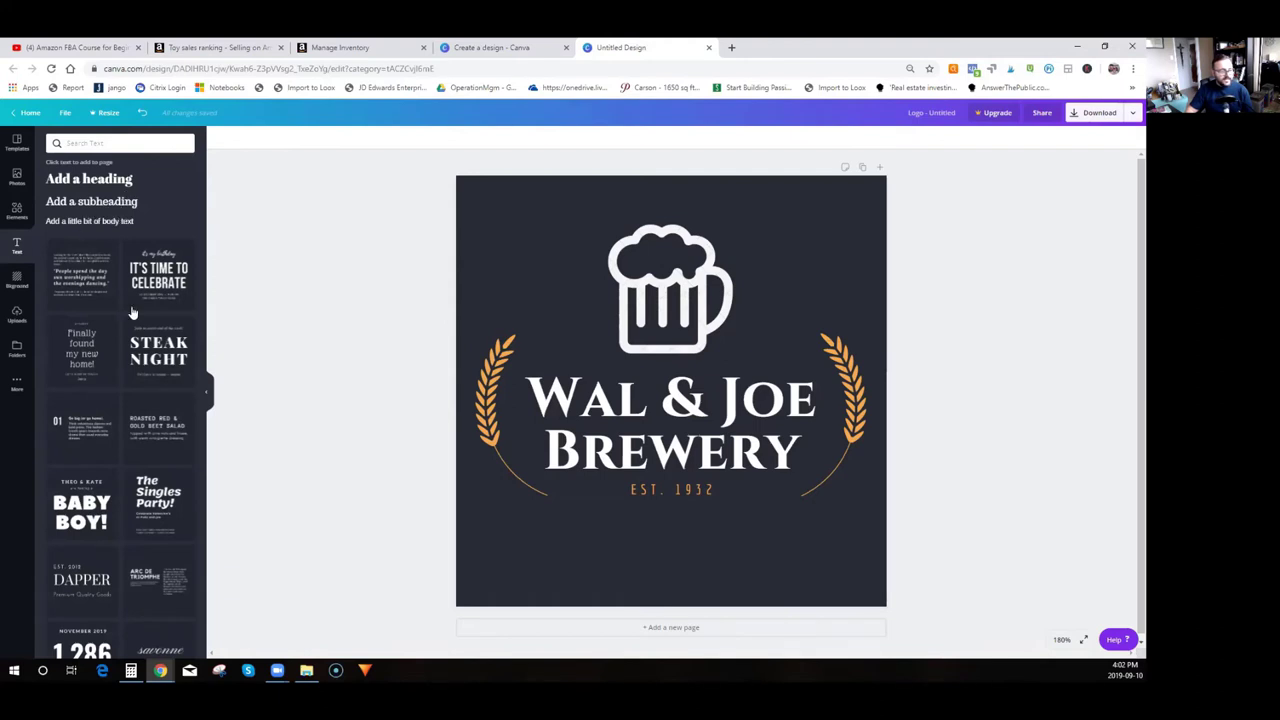
{"action": "scroll", "coordinate": [148, 380], "scroll_direction": "down", "scroll_amount": 3}
{"action": "scroll", "coordinate": [148, 380], "scroll_direction": "down", "scroll_amount": 2}
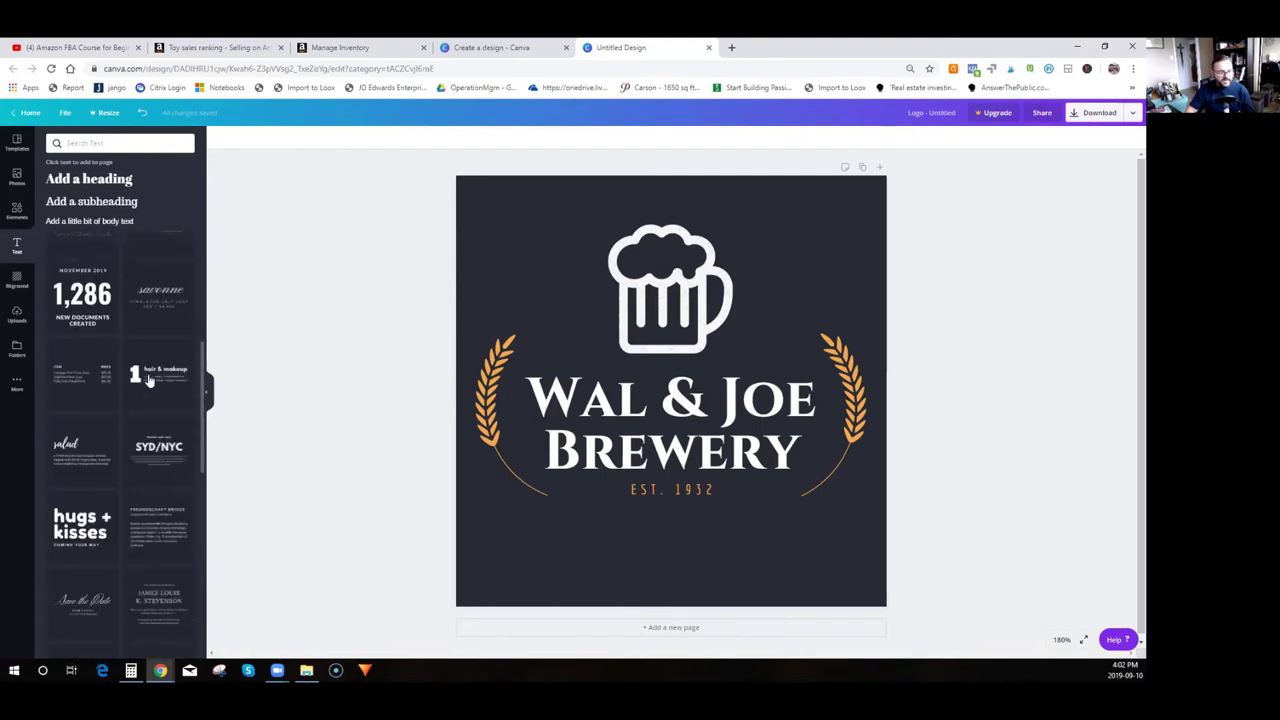
{"action": "scroll", "coordinate": [148, 380], "scroll_direction": "down", "scroll_amount": 3}
{"action": "scroll", "coordinate": [148, 380], "scroll_direction": "up", "scroll_amount": 2}
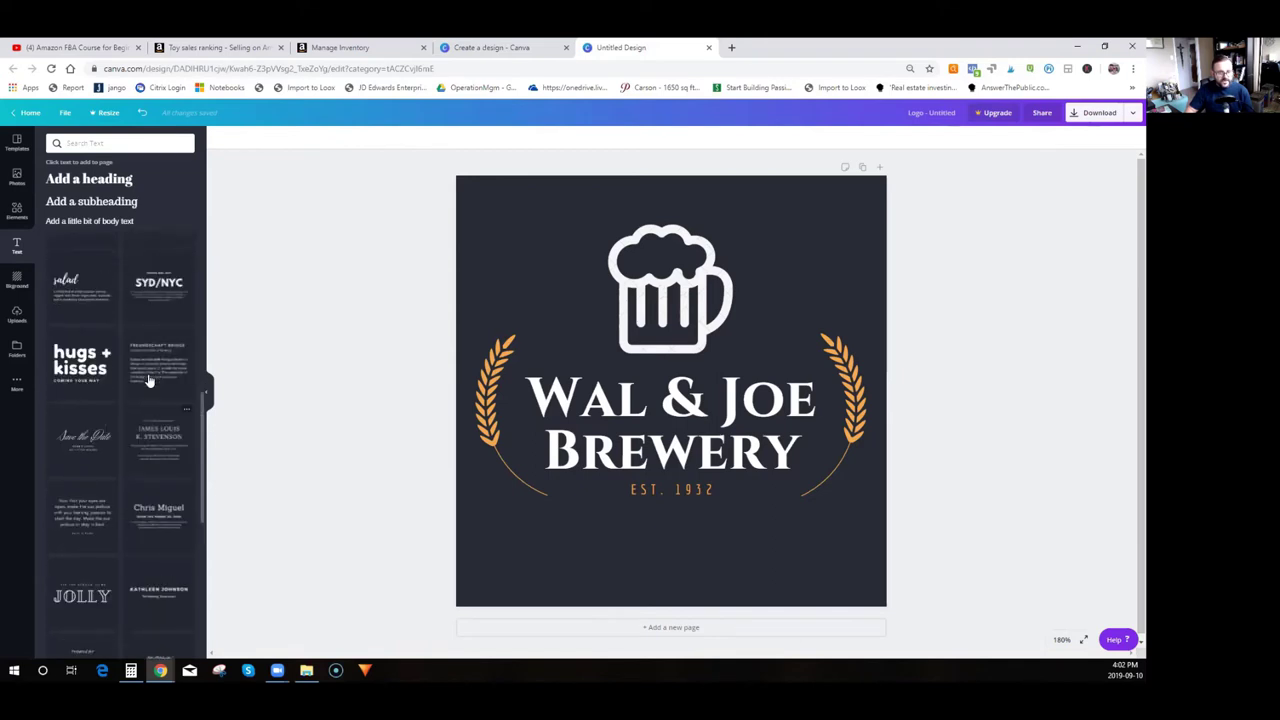
{"action": "left_click", "coordinate": [627, 421]}
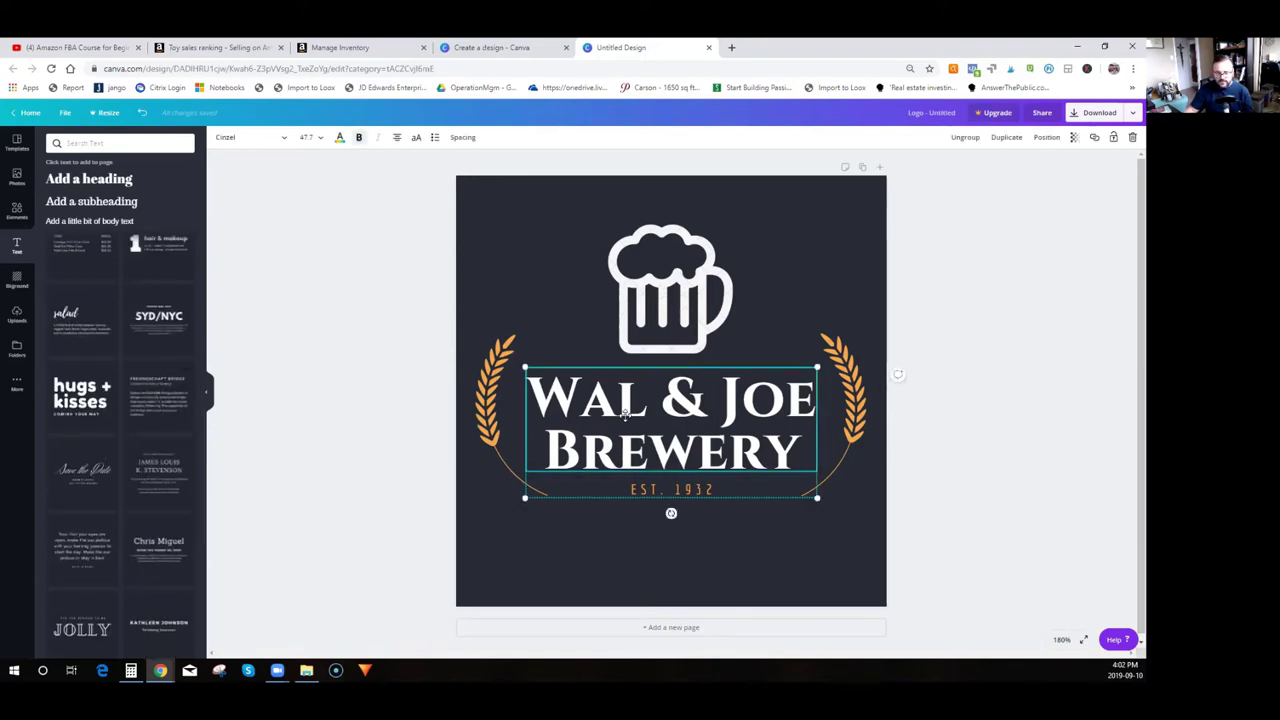
{"action": "key", "text": "Delete"}
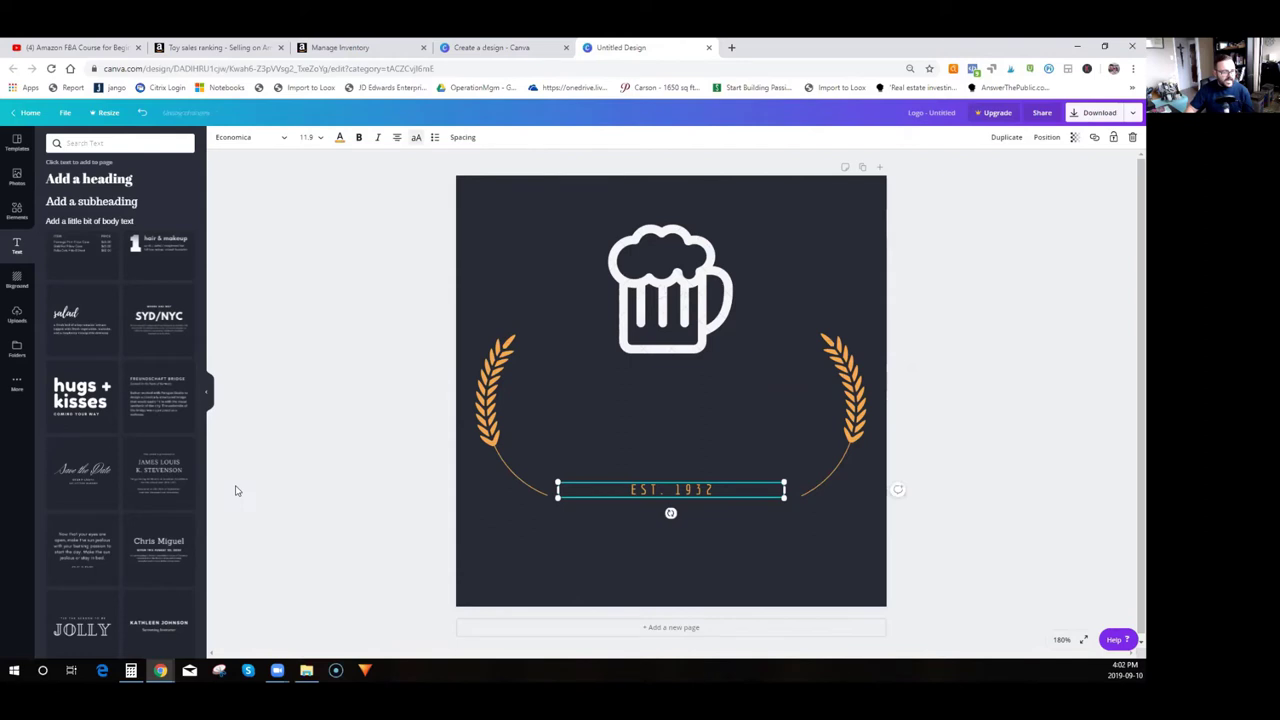
Add the 'hugs + kisses' text template, reposition it and centre-align the text.
{"action": "left_click", "coordinate": [88, 400]}
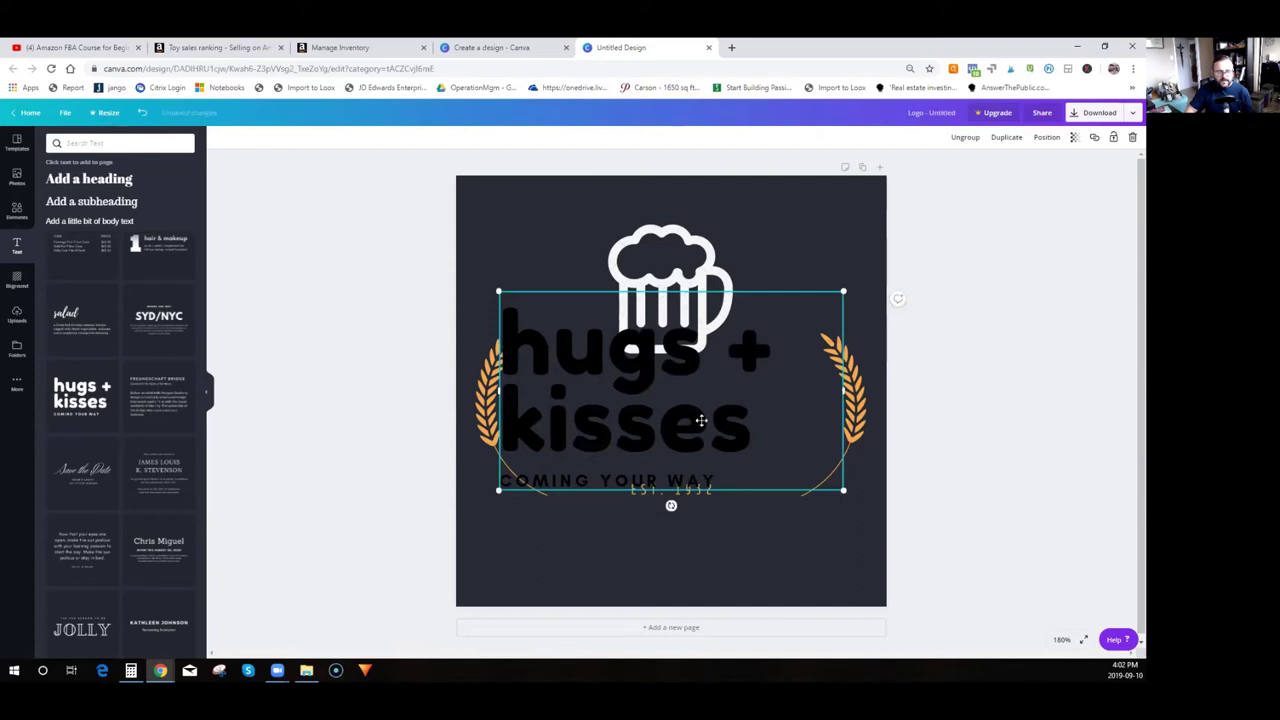
{"action": "left_click_drag", "start_coordinate": [707, 416], "coordinate": [748, 439]}
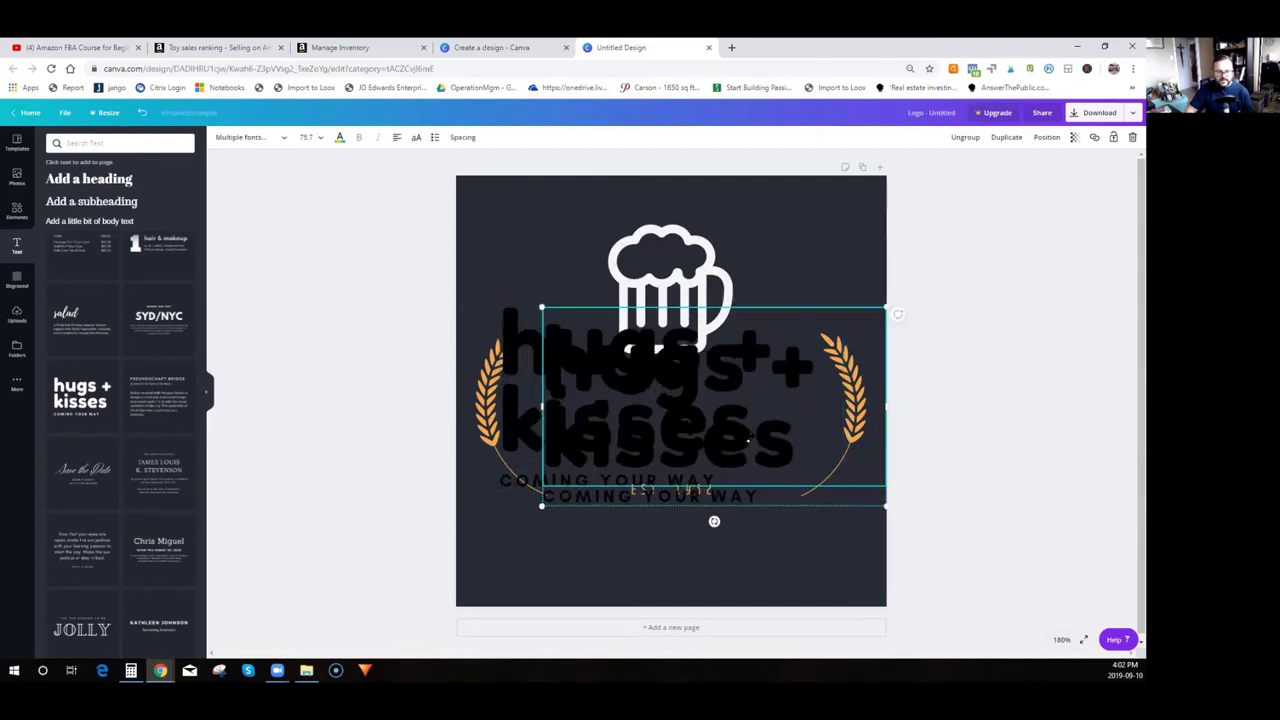
{"action": "left_click", "coordinate": [704, 378]}
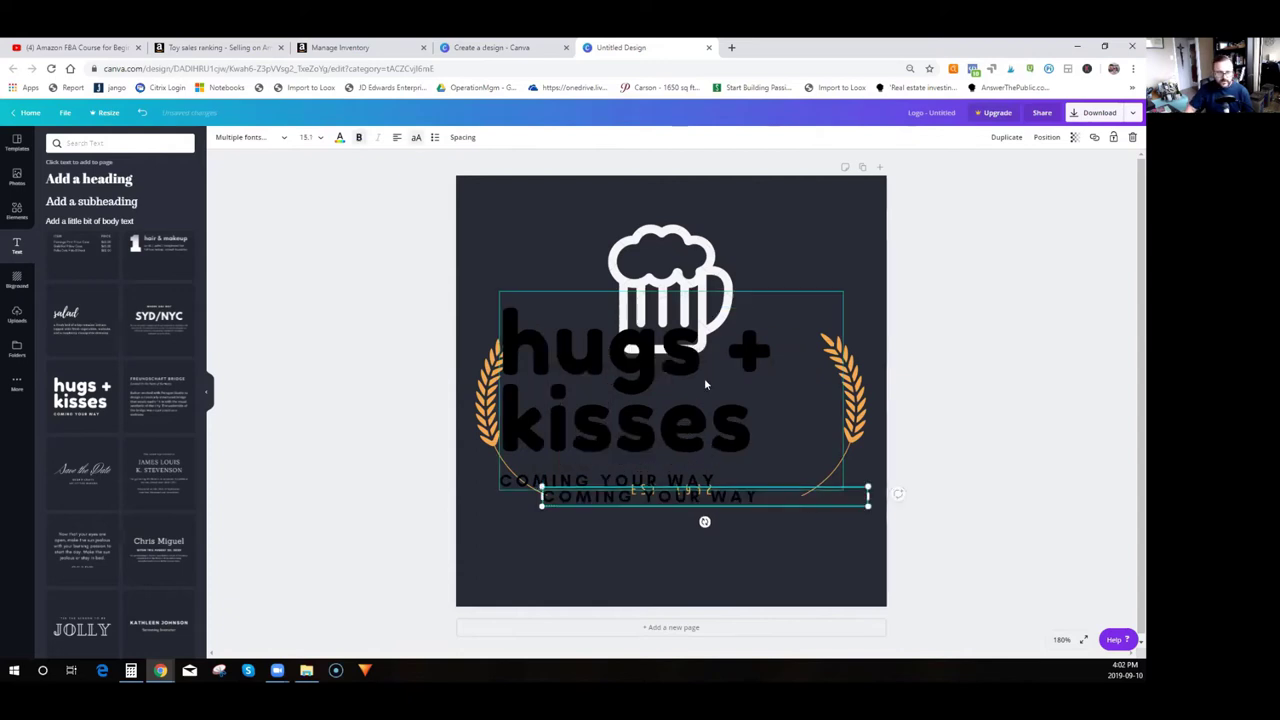
{"action": "left_click", "coordinate": [628, 378]}
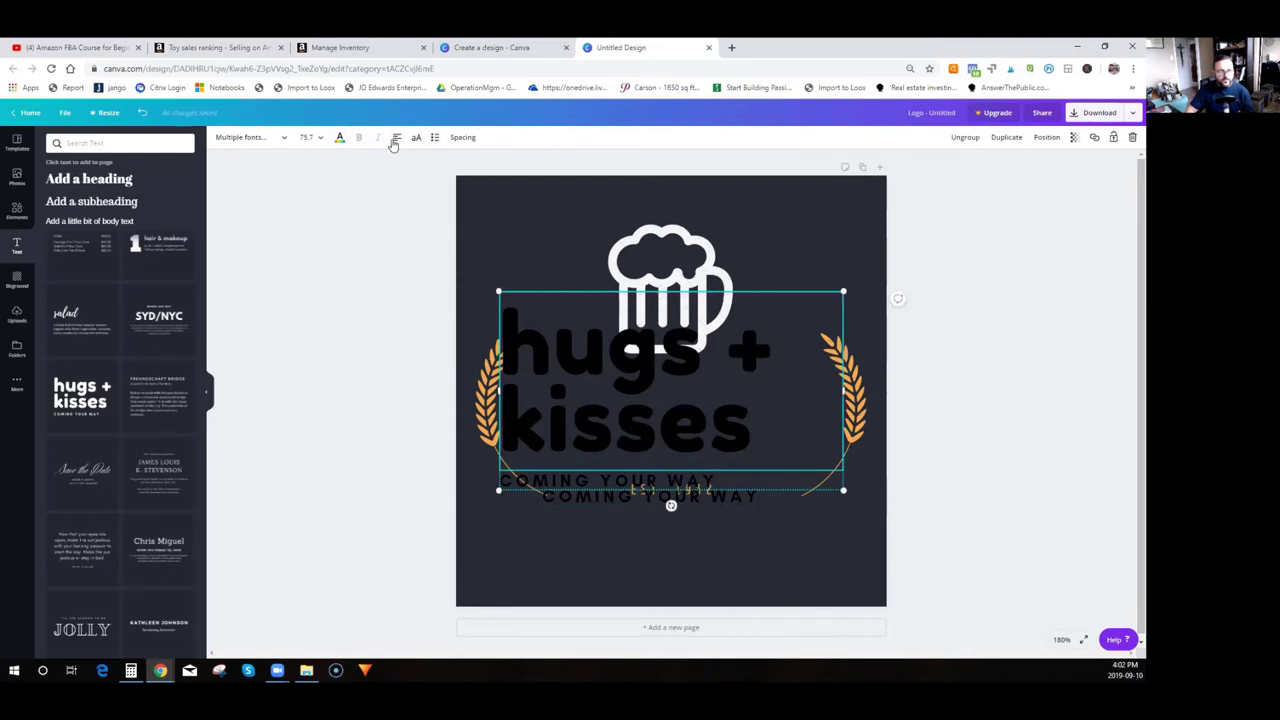
{"action": "left_click", "coordinate": [396, 140]}
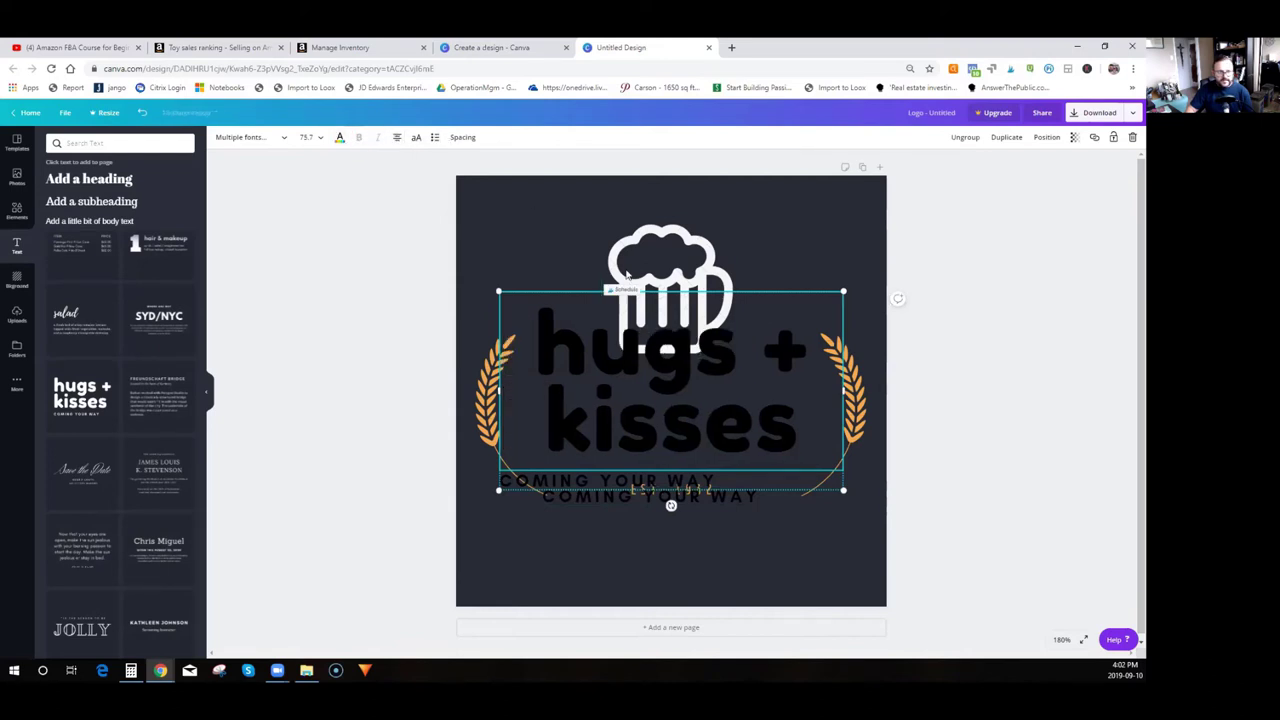
Set the title font size to 72, then reduce it to 64.
{"action": "left_click", "coordinate": [318, 138]}
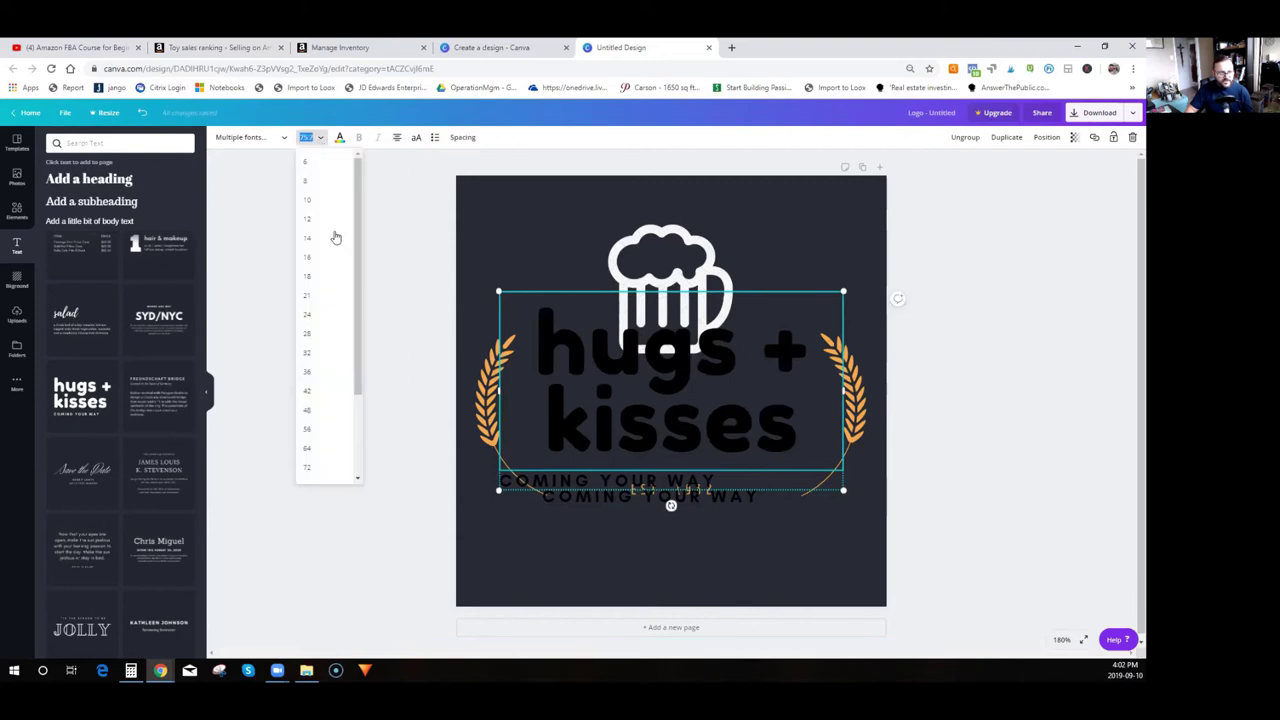
{"action": "left_click", "coordinate": [323, 469]}
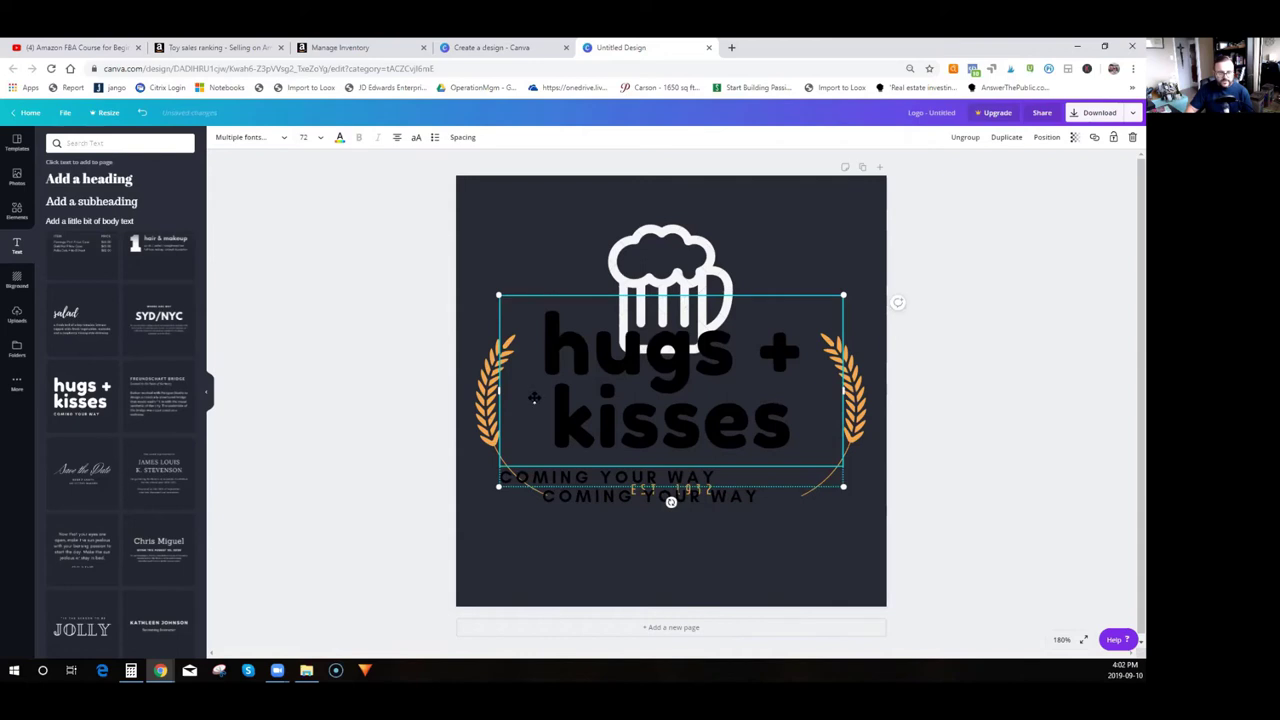
{"action": "left_click", "coordinate": [304, 139]}
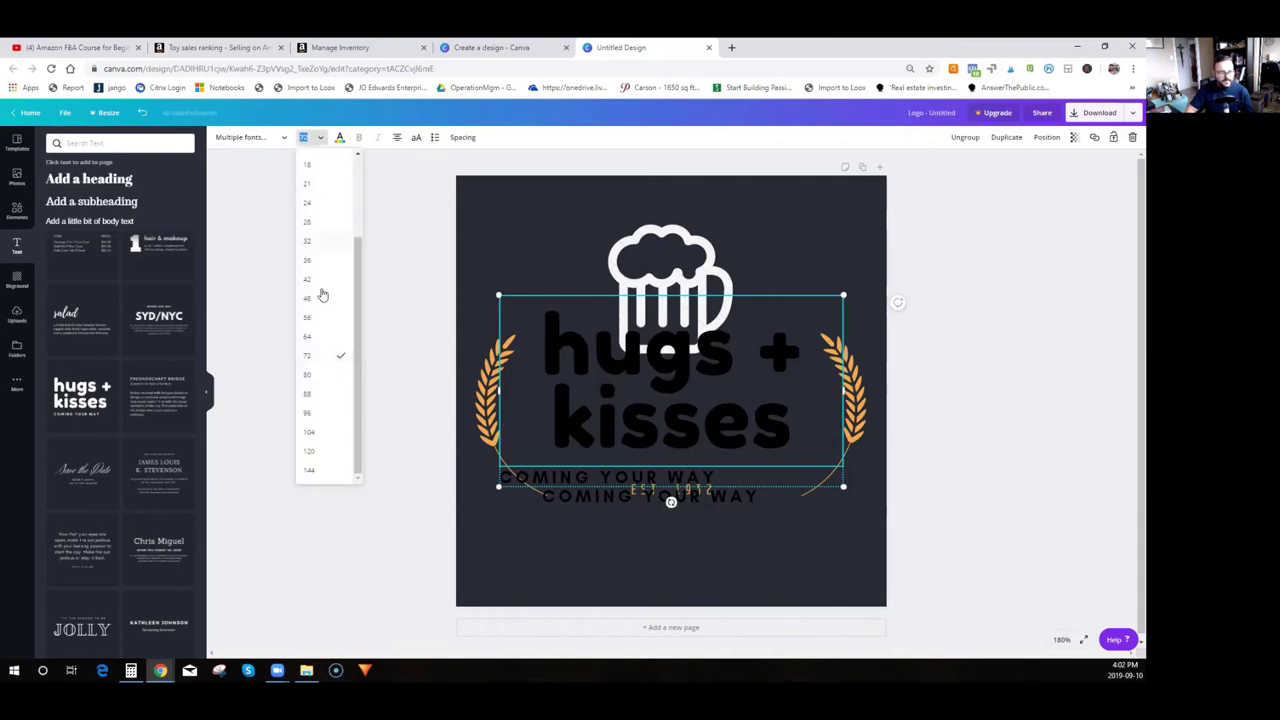
{"action": "left_click", "coordinate": [311, 344]}
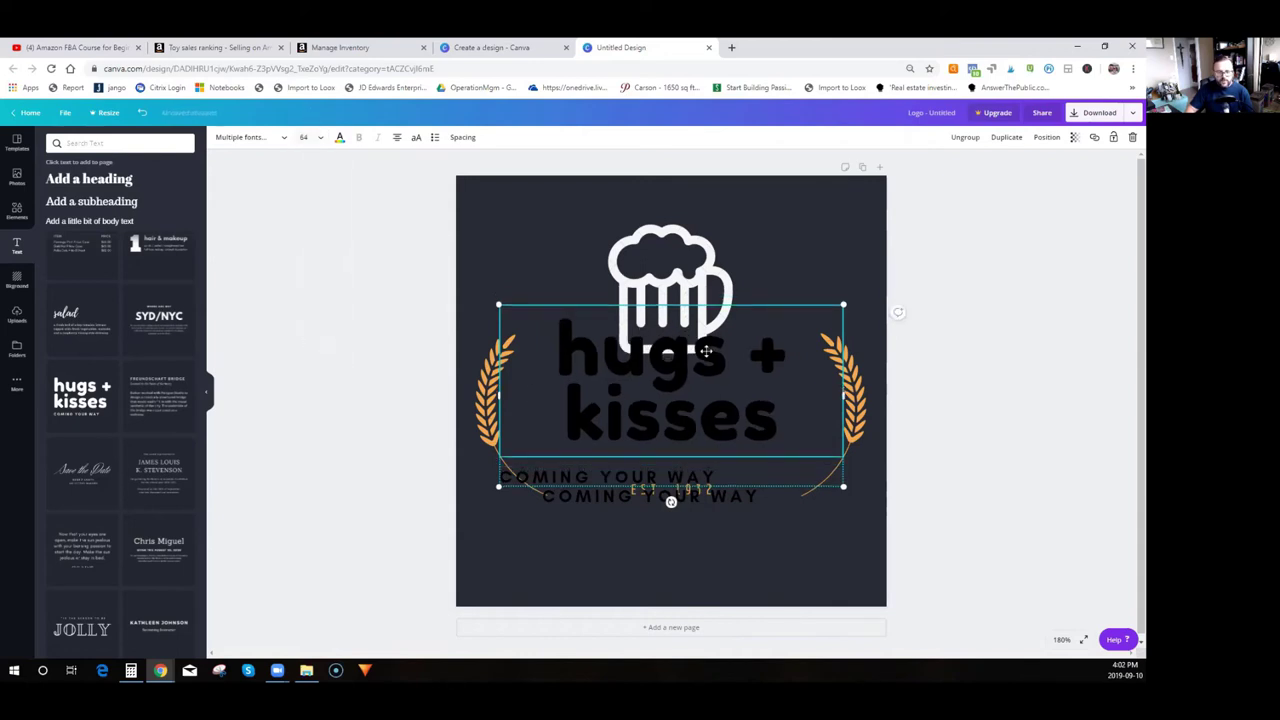
Lower the title toward EST. 1932 and delete the 'COMING YOUR WAY' line.
{"action": "left_click_drag", "start_coordinate": [706, 380], "coordinate": [704, 380]}
{"action": "left_click_drag", "start_coordinate": [696, 505], "coordinate": [699, 503]}
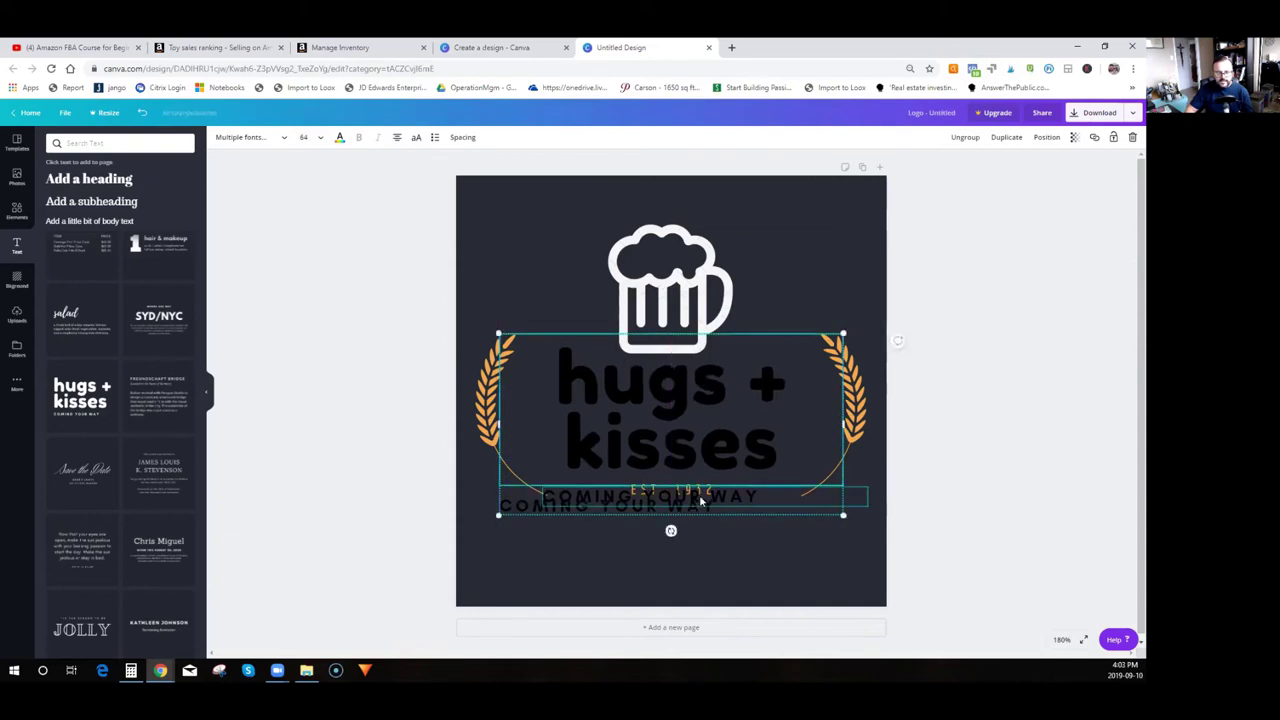
{"action": "key", "text": "Escape"}
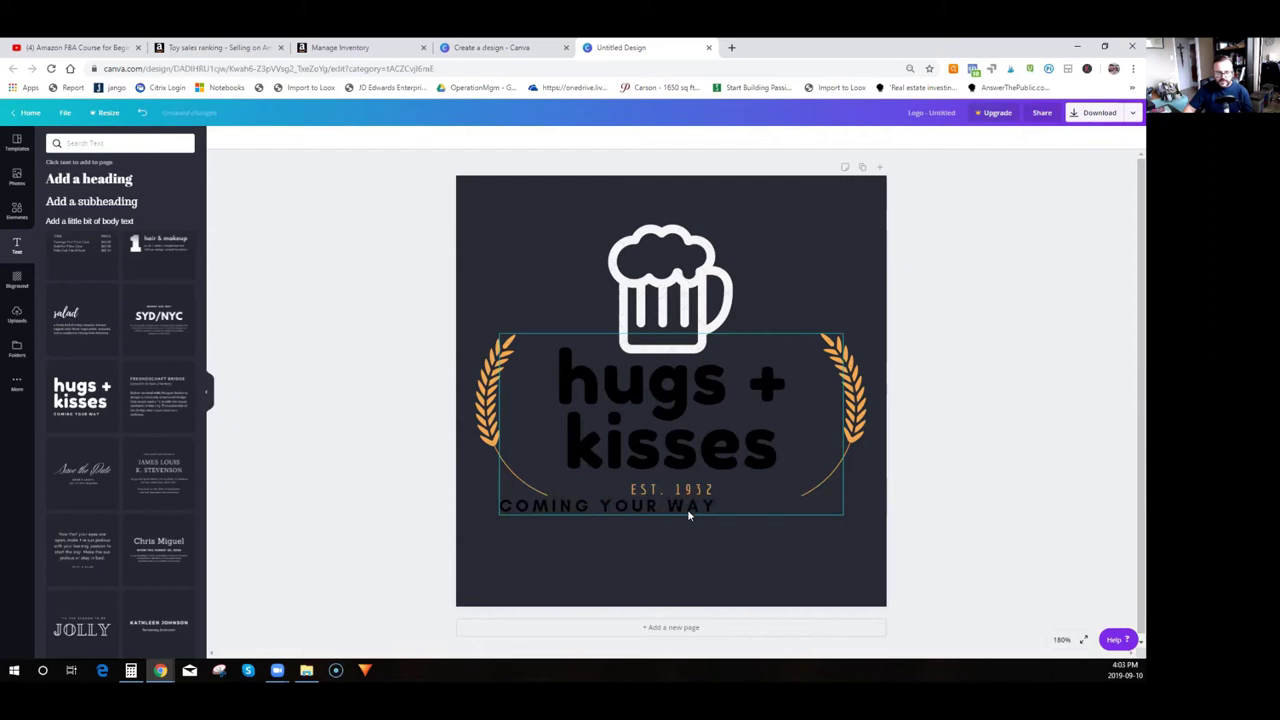
{"action": "left_click", "coordinate": [687, 509]}
{"action": "key", "text": "Delete"}
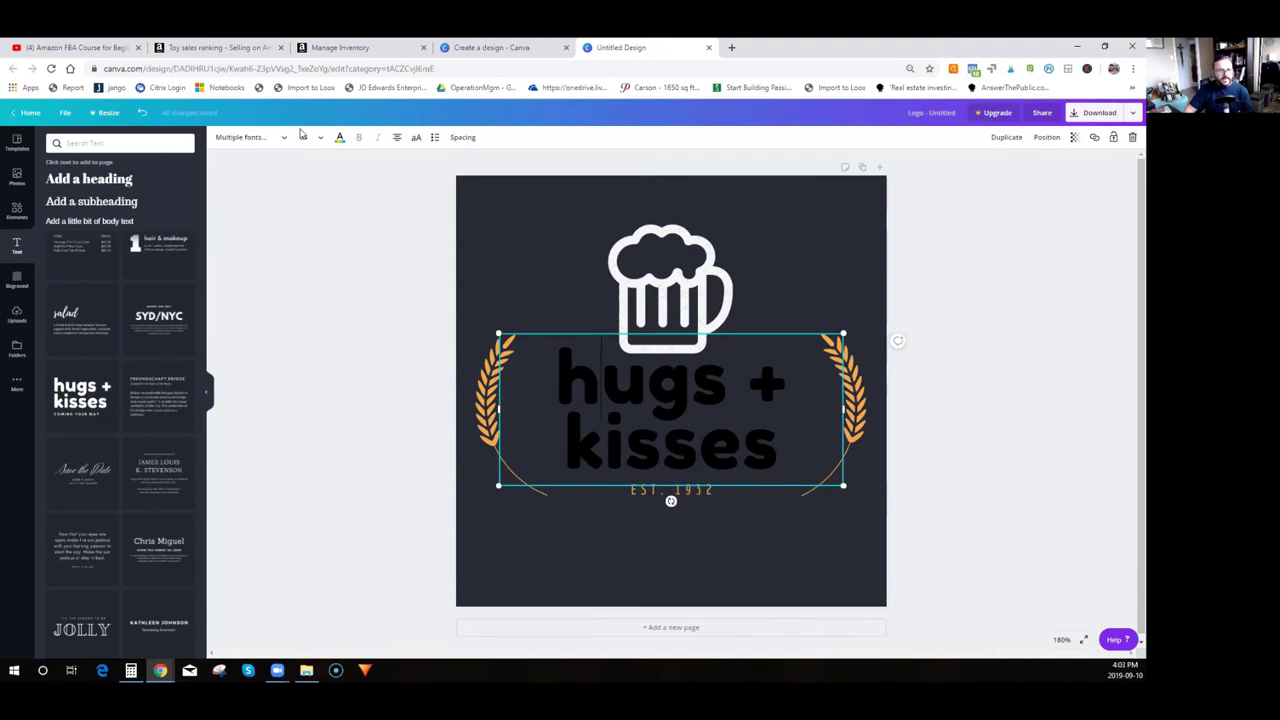
Recolour the 'hugs + kisses' title white using the white swatch.
{"action": "left_click", "coordinate": [266, 146]}
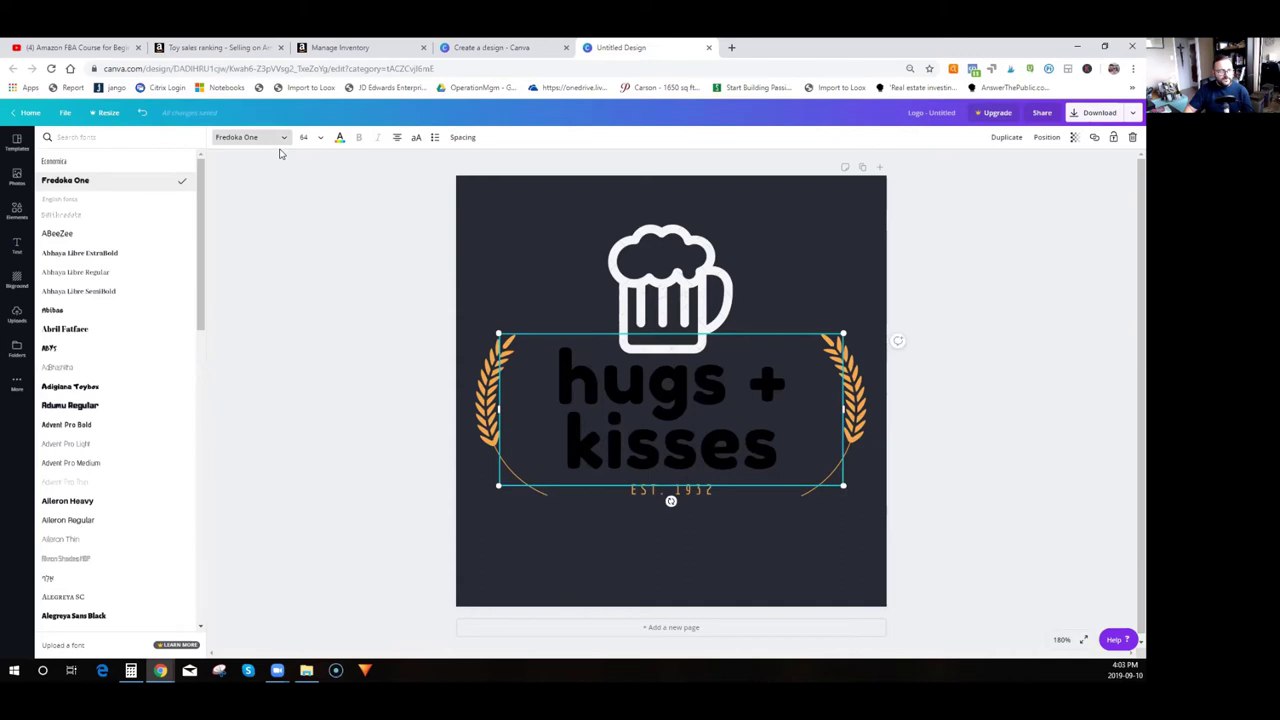
{"action": "left_click", "coordinate": [341, 142]}
{"action": "left_click", "coordinate": [184, 220]}
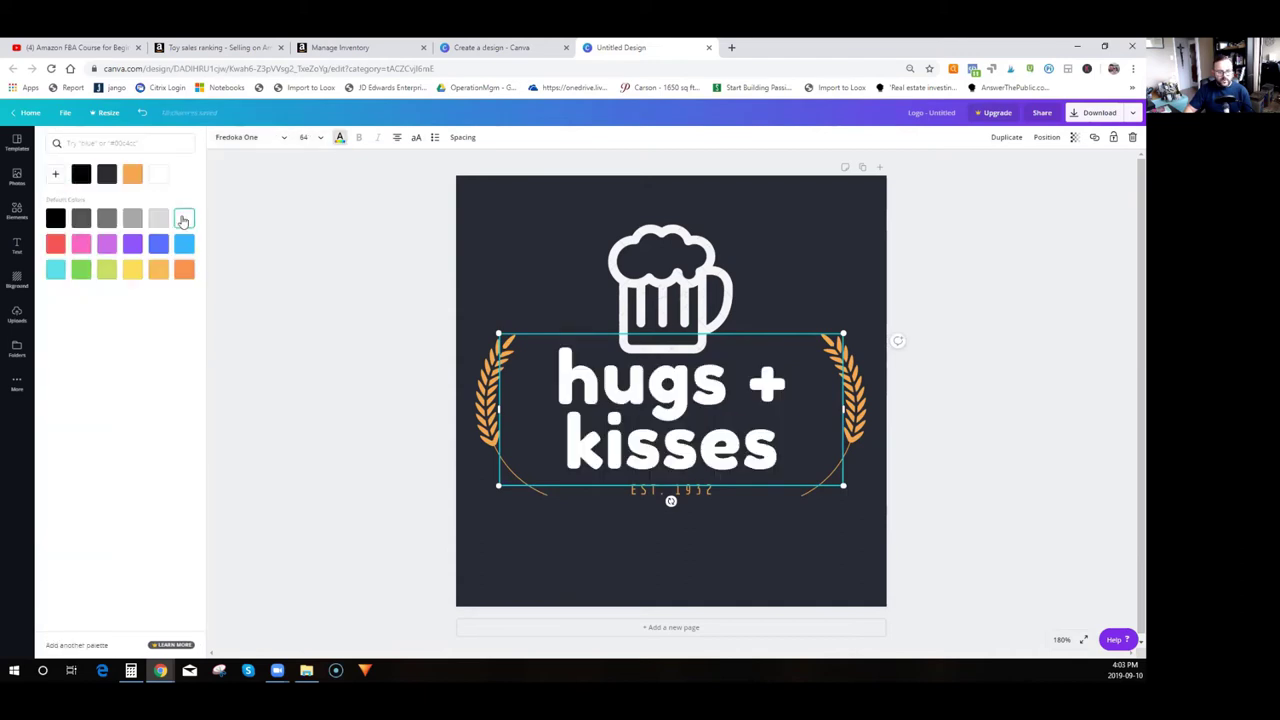
{"action": "left_click", "coordinate": [293, 321]}
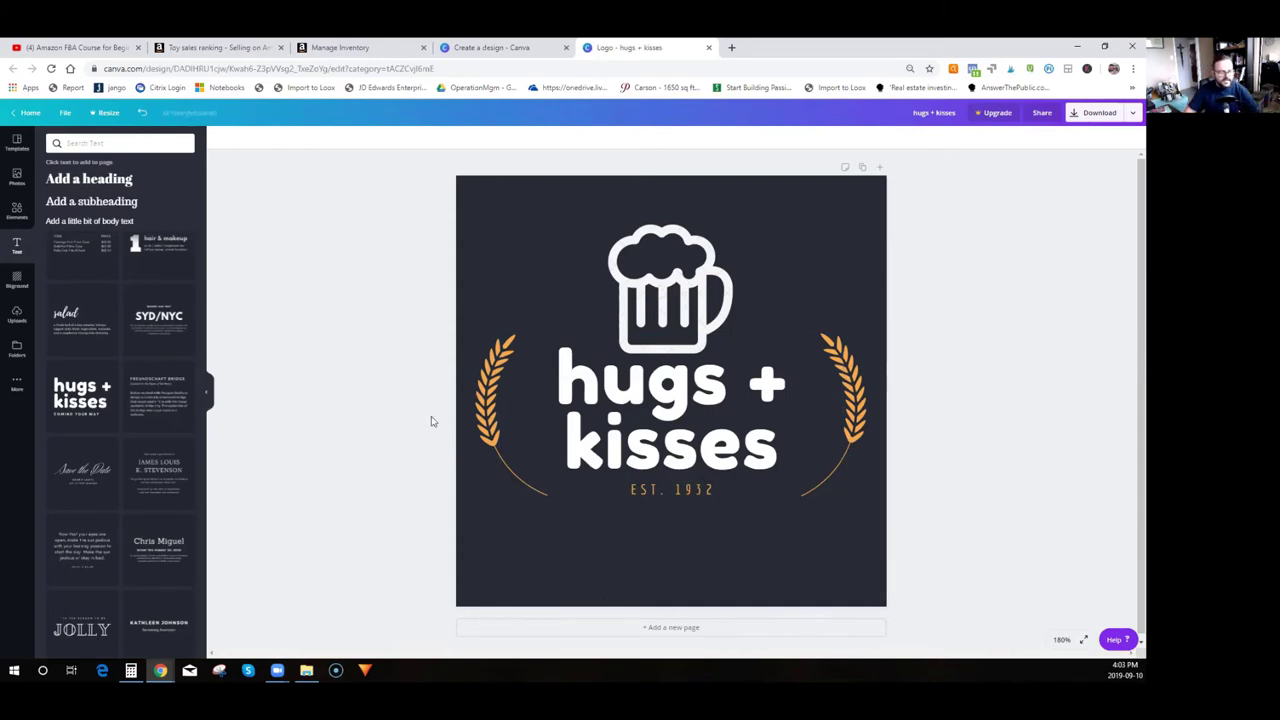
Preview light, mid and dark grey page backgrounds, then settle on solid black.
{"action": "left_click", "coordinate": [521, 188]}
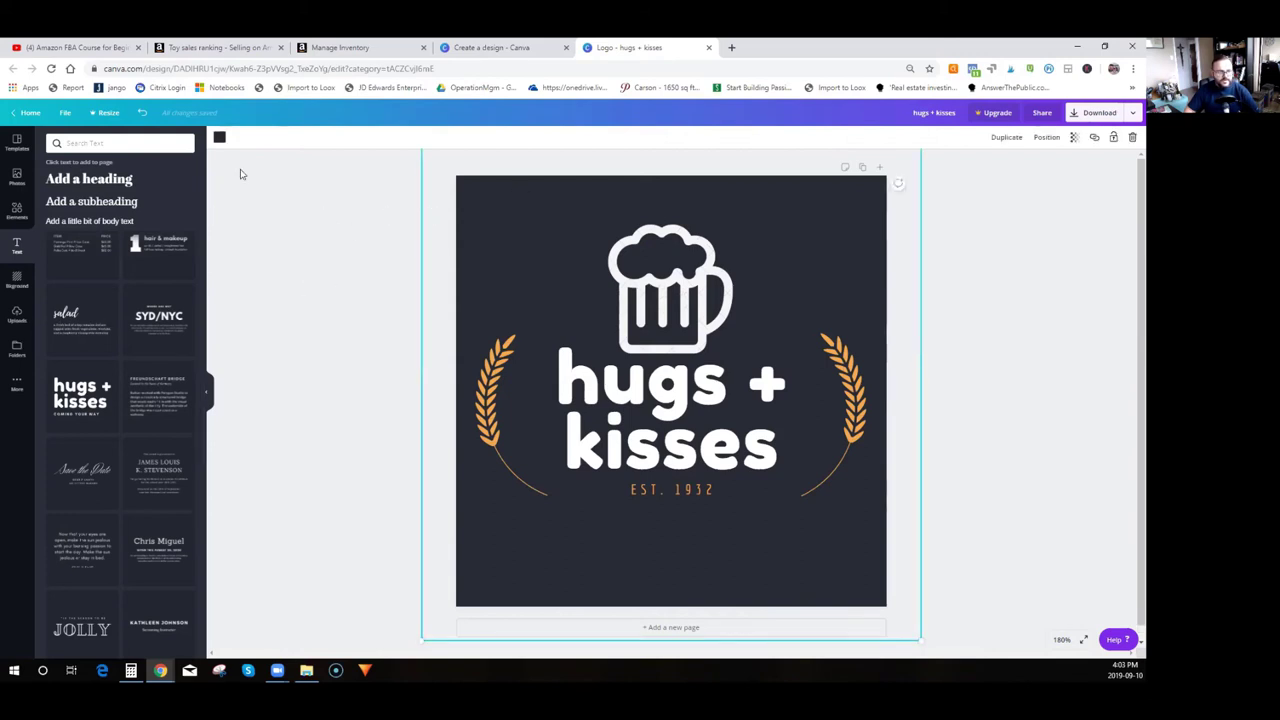
{"action": "left_click", "coordinate": [220, 138]}
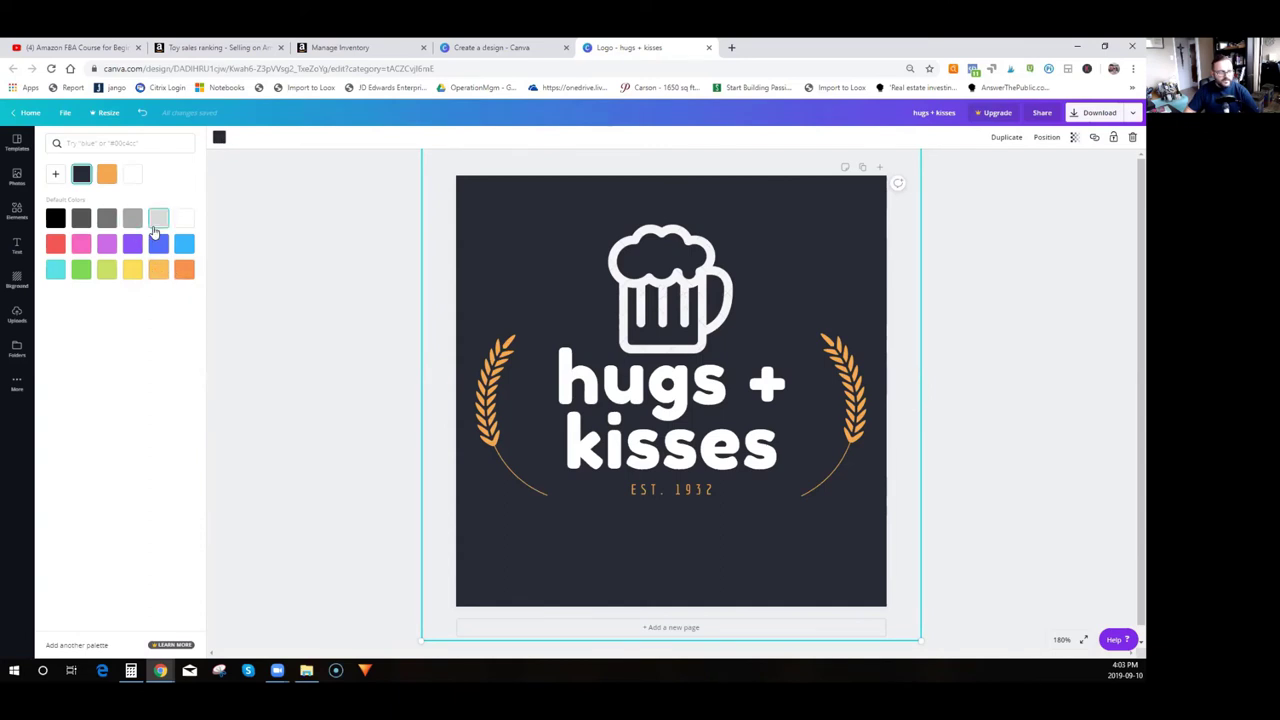
{"action": "left_click", "coordinate": [157, 219]}
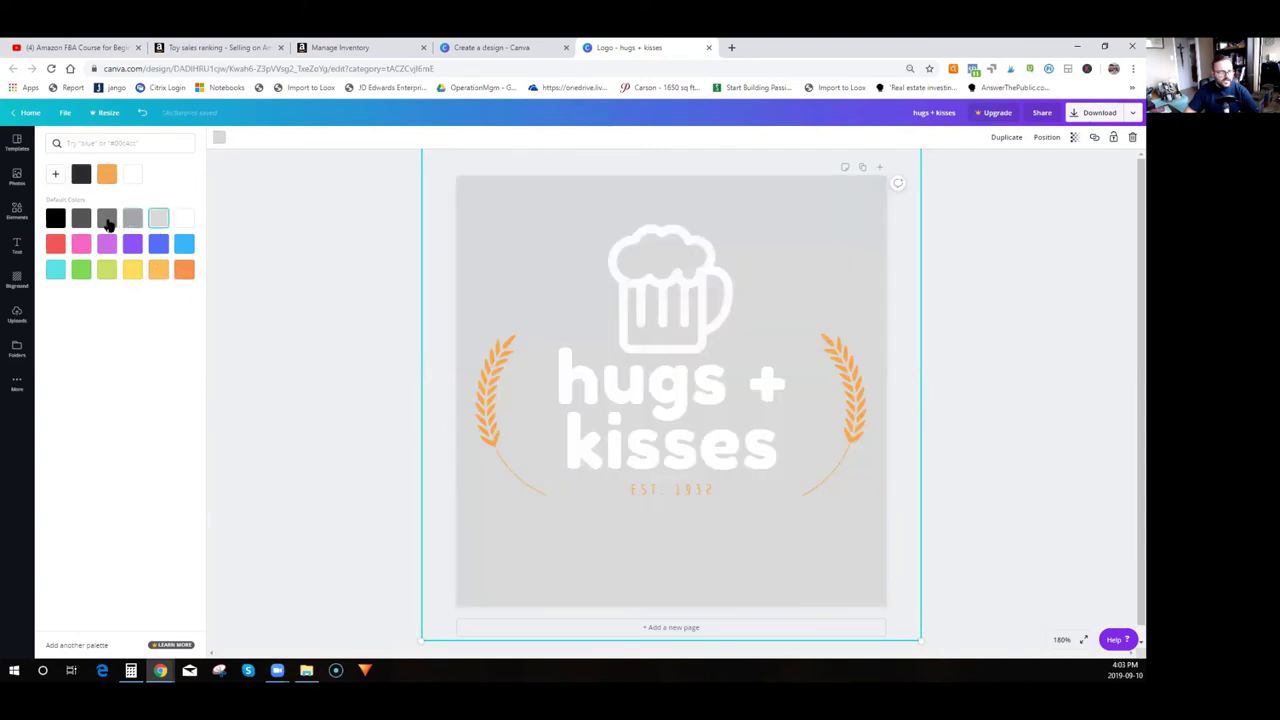
{"action": "left_click", "coordinate": [107, 220]}
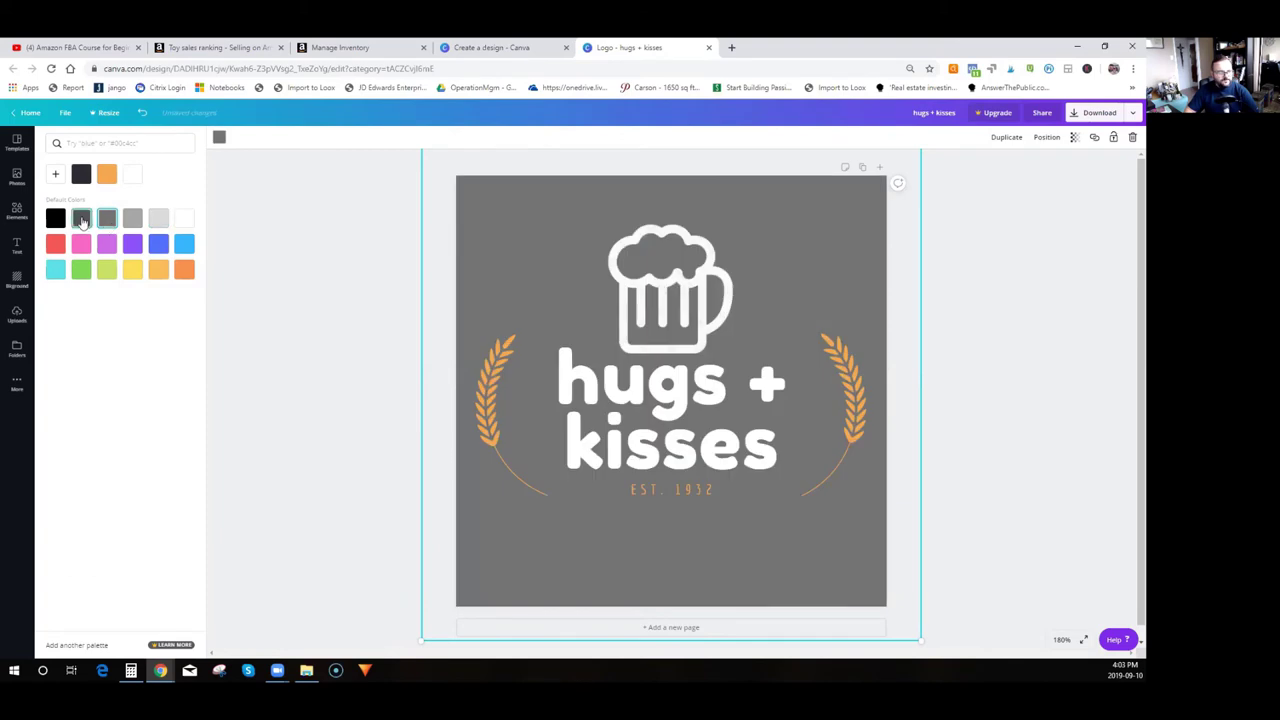
{"action": "left_click", "coordinate": [81, 220]}
{"action": "left_click", "coordinate": [56, 220]}
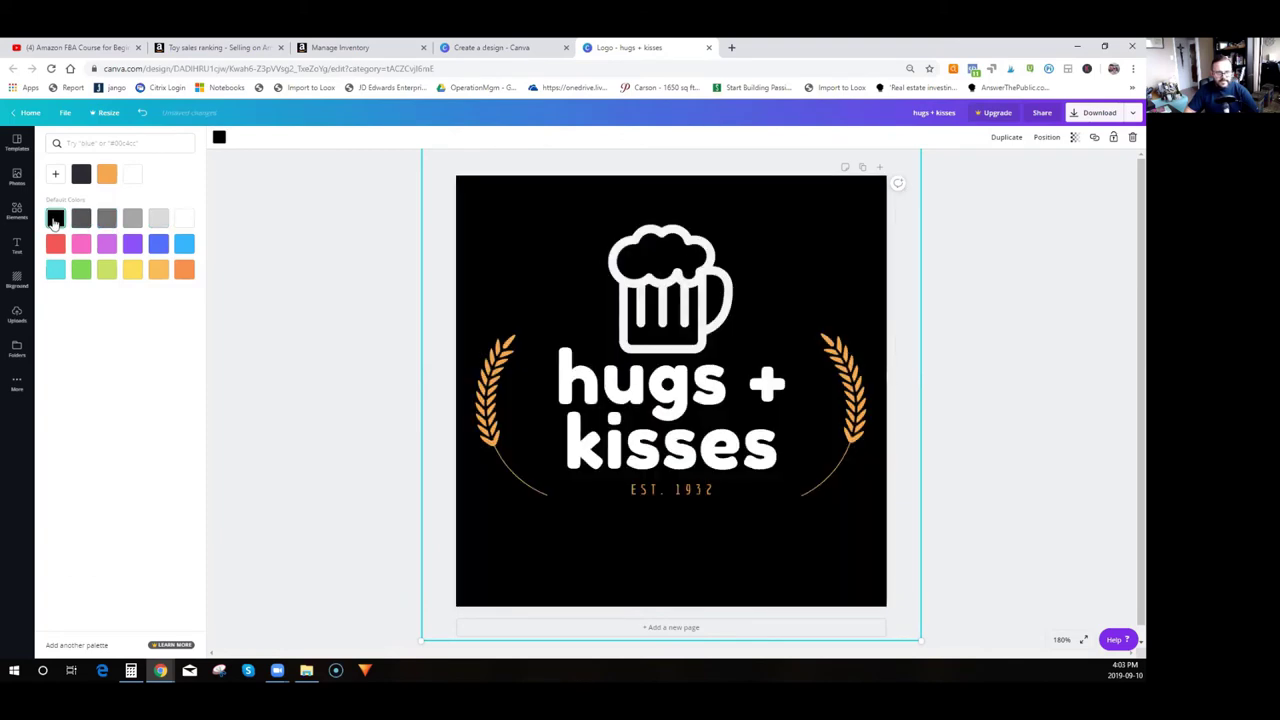
{"action": "left_click", "coordinate": [268, 317]}
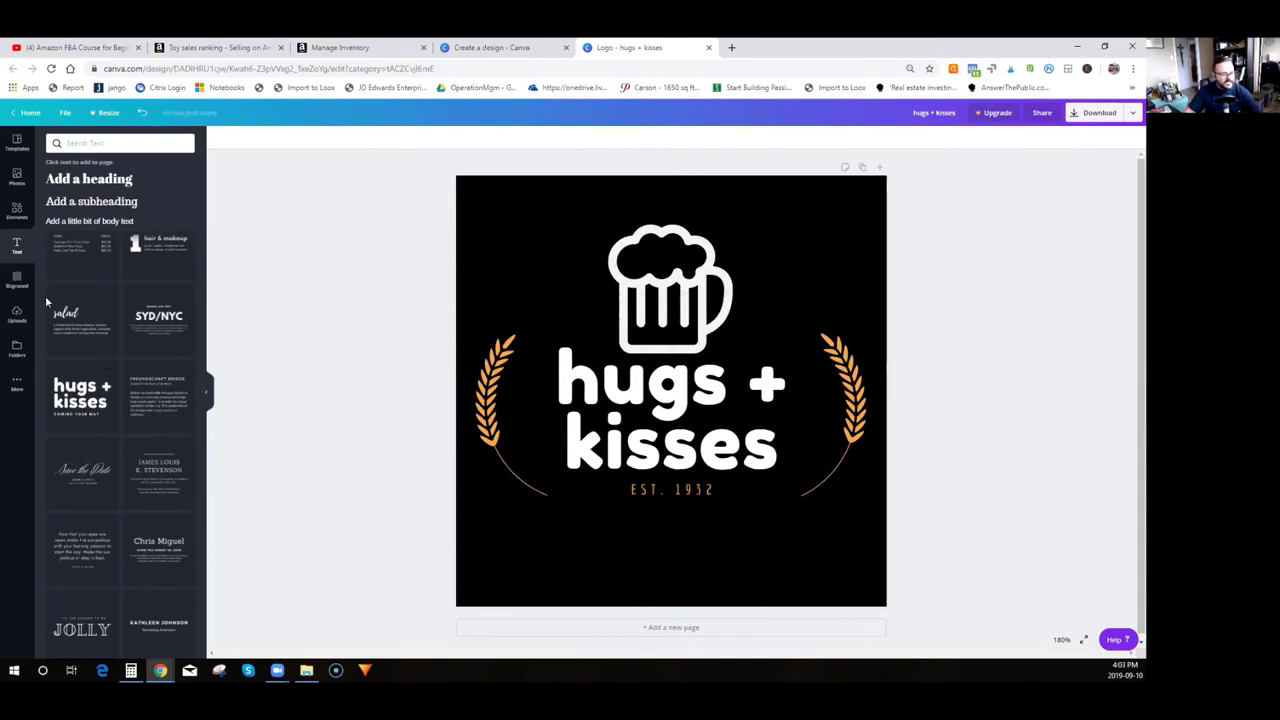
Try night-sky, gradient and diamond-pattern backgrounds before applying the turquoise pool-water photo.
{"action": "left_click", "coordinate": [17, 280]}
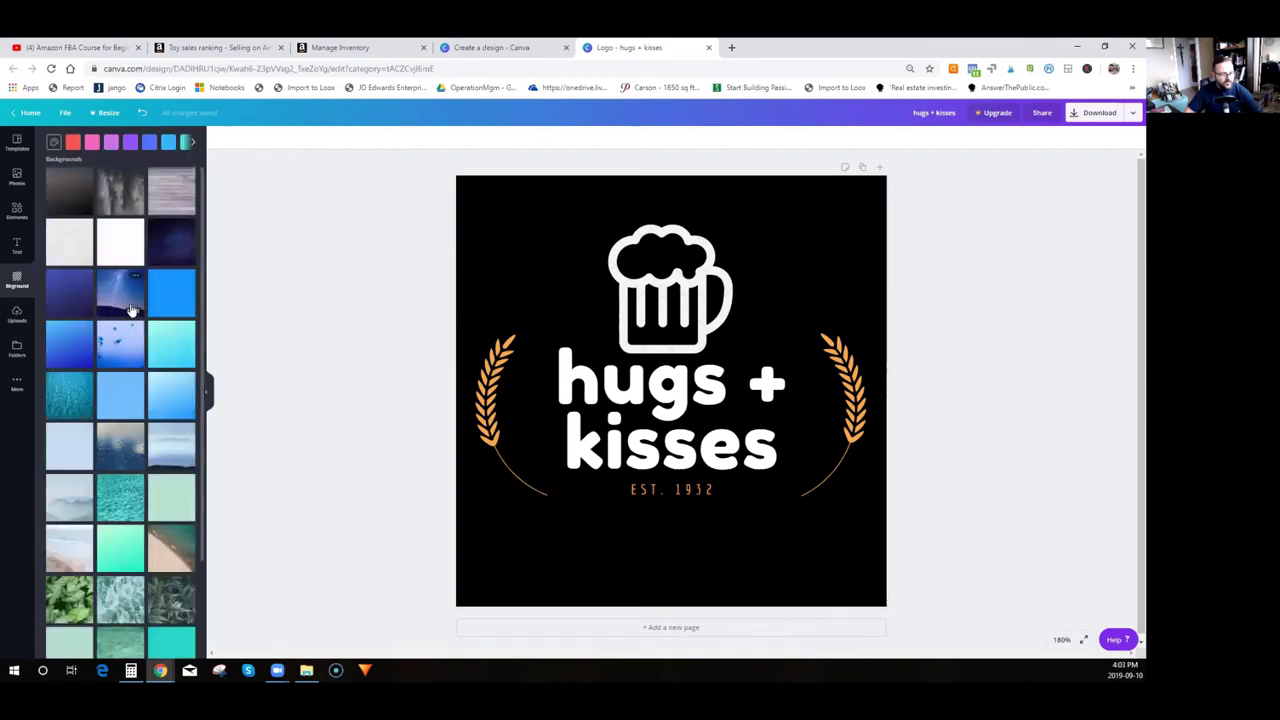
{"action": "left_click", "coordinate": [122, 305]}
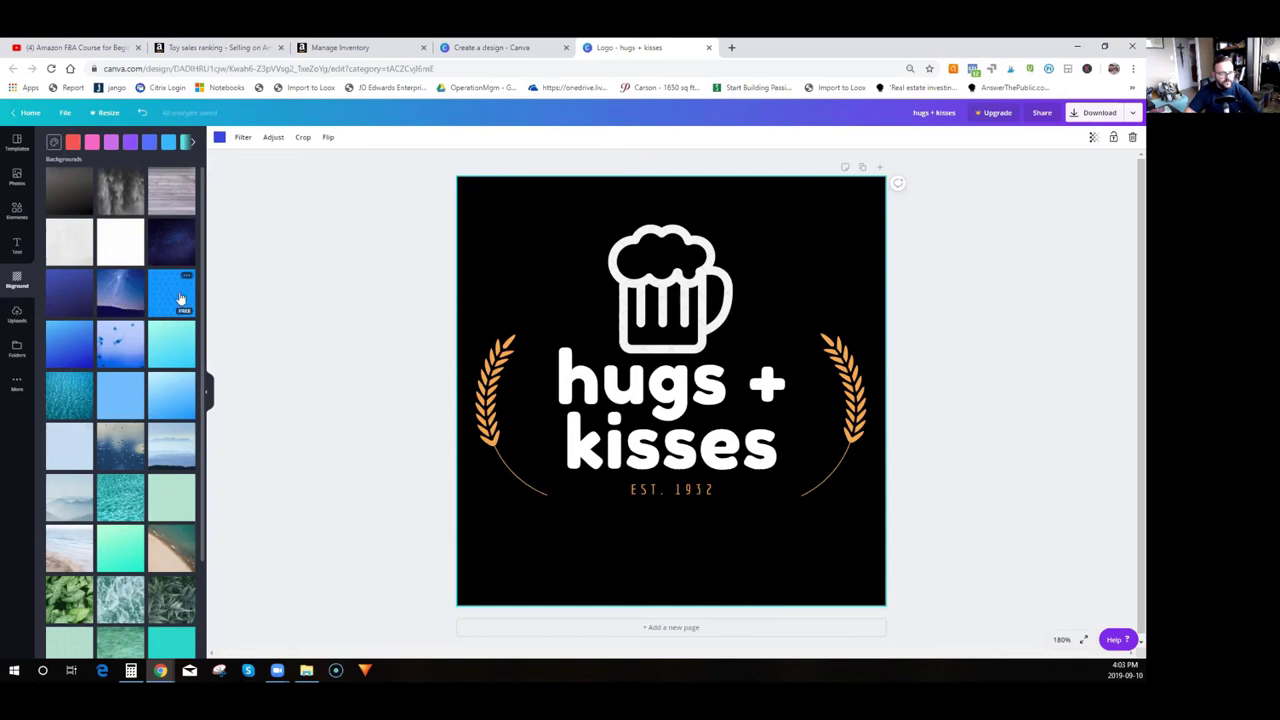
{"action": "left_click", "coordinate": [491, 200]}
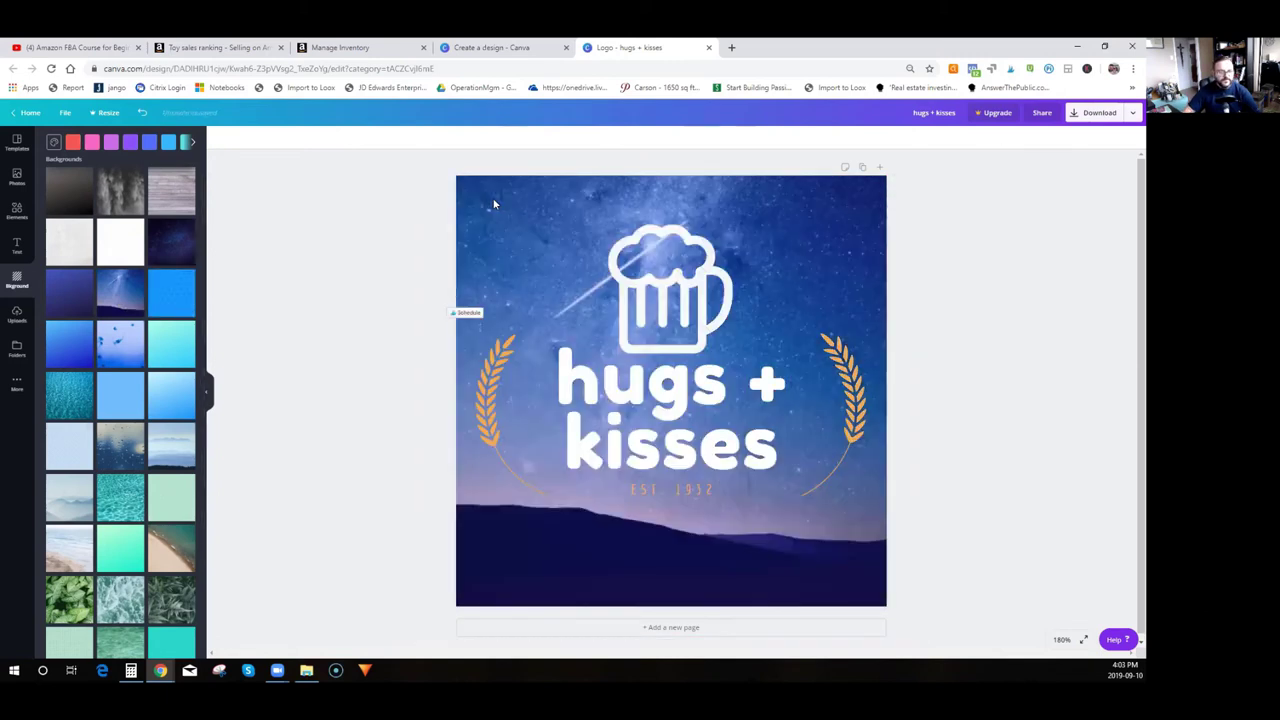
{"action": "left_click", "coordinate": [175, 402]}
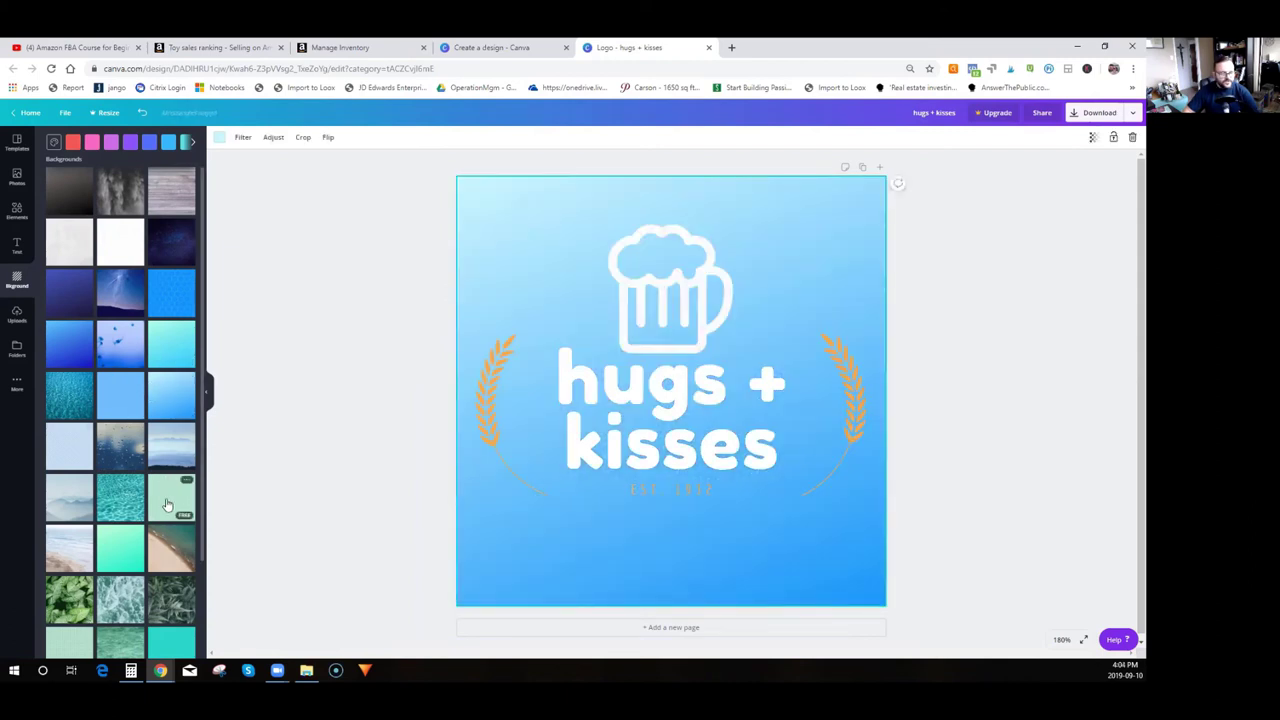
{"action": "left_click", "coordinate": [167, 505]}
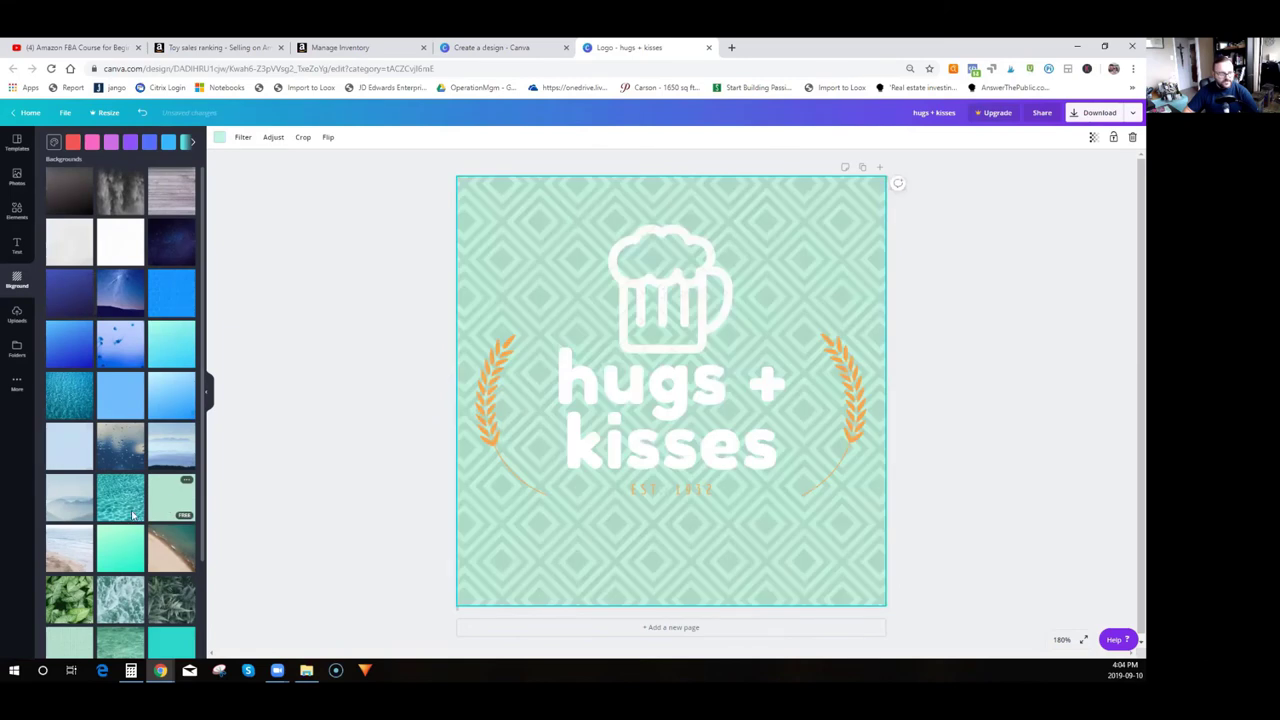
{"action": "left_click", "coordinate": [117, 540]}
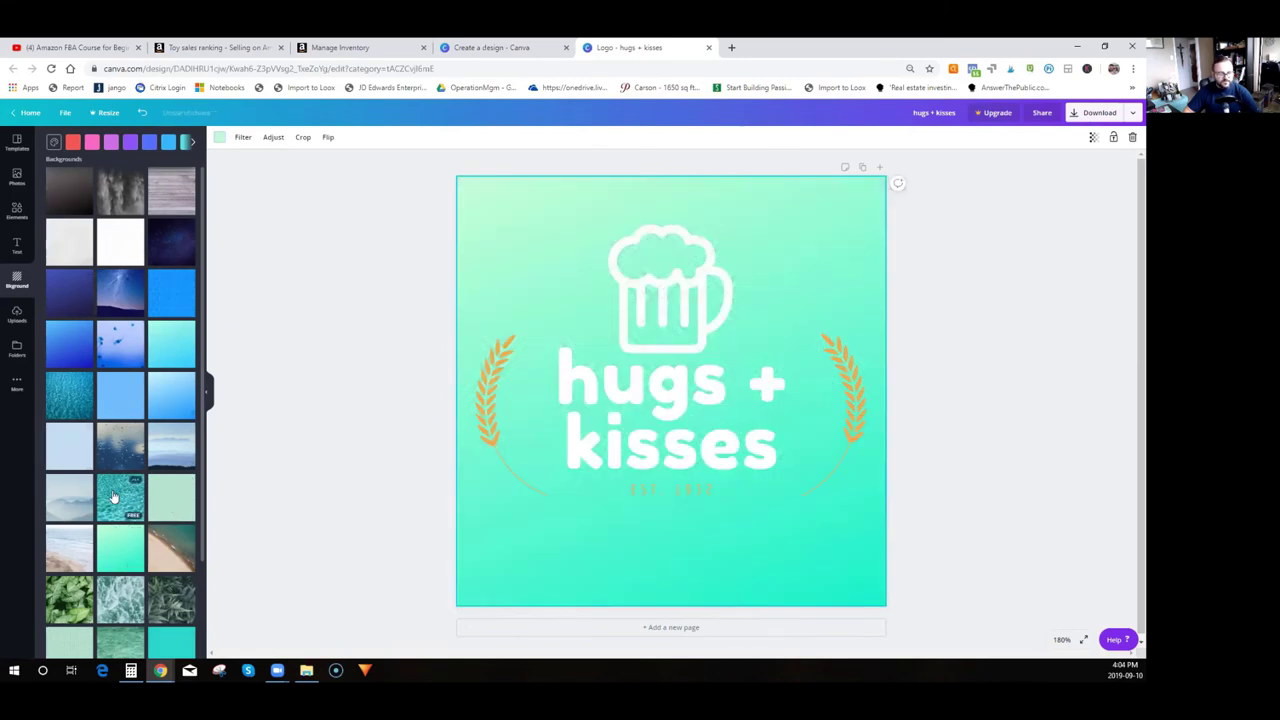
{"action": "left_click", "coordinate": [114, 497]}
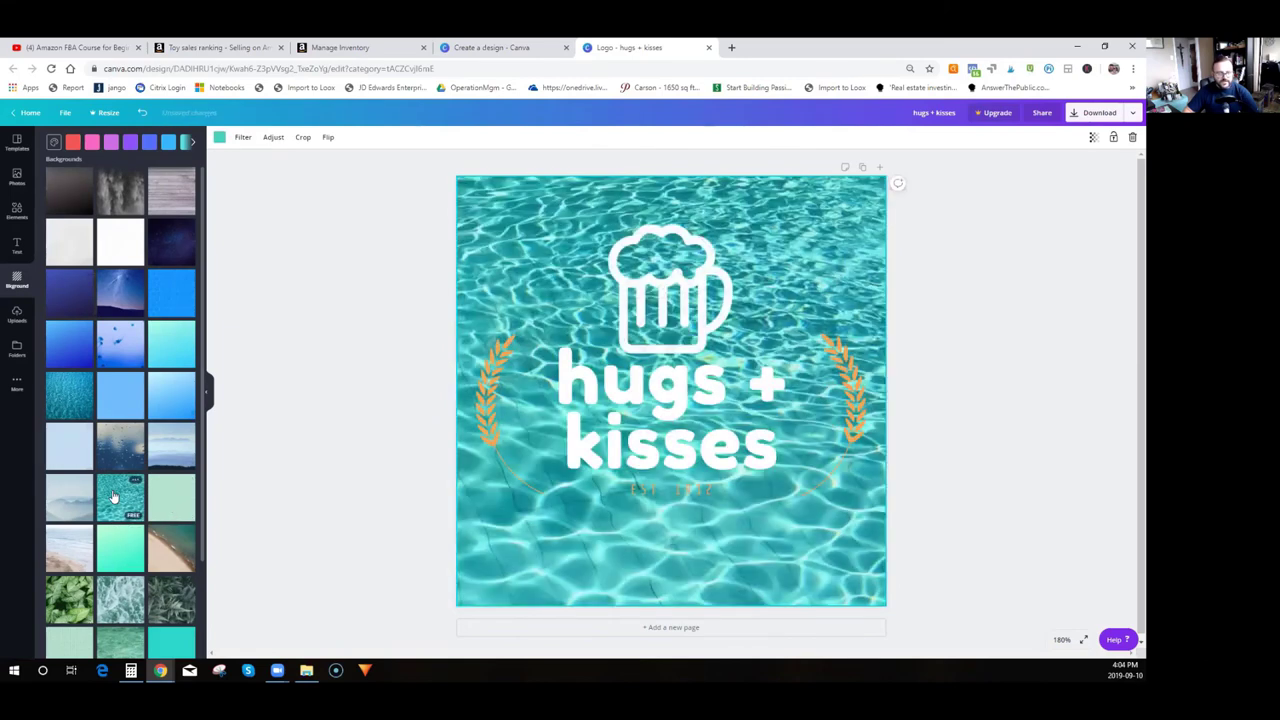
{"action": "left_click", "coordinate": [17, 316]}
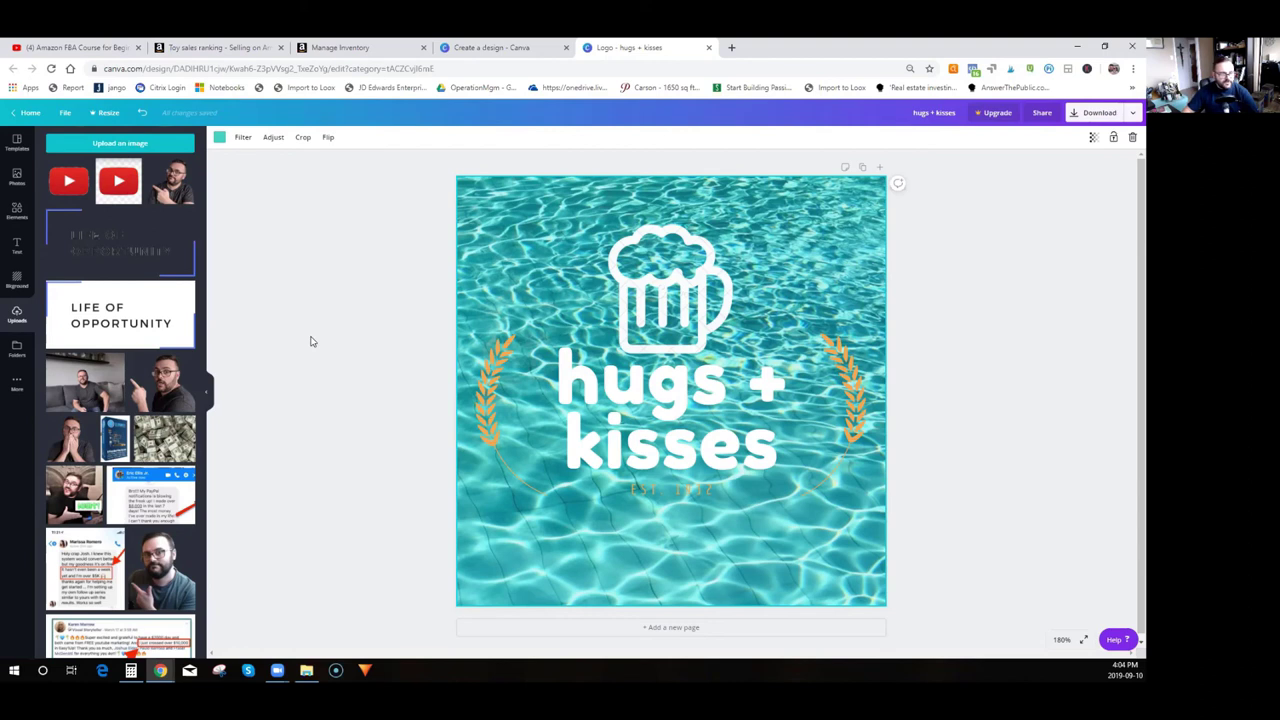
Insert the uploaded presenter cut-out and shrink it into the bottom-right corner, overlapping the title.
{"action": "left_click", "coordinate": [170, 187]}
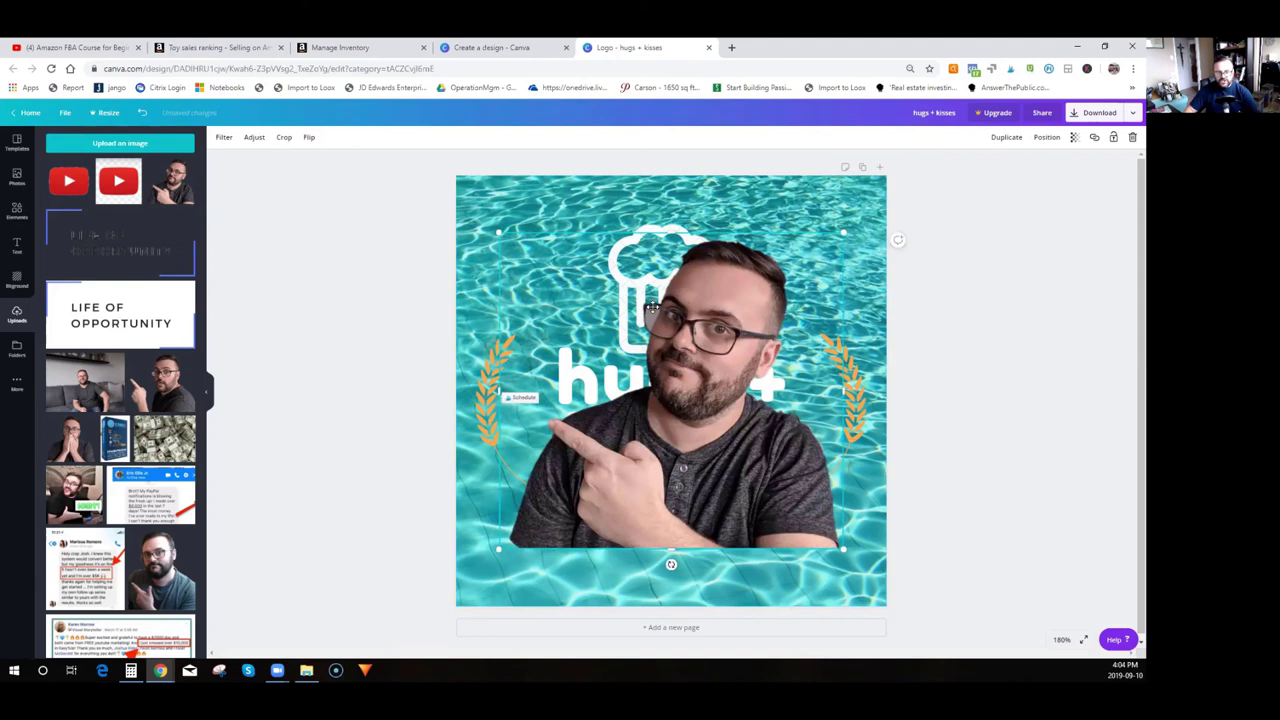
{"action": "left_click_drag", "start_coordinate": [651, 308], "coordinate": [697, 365]}
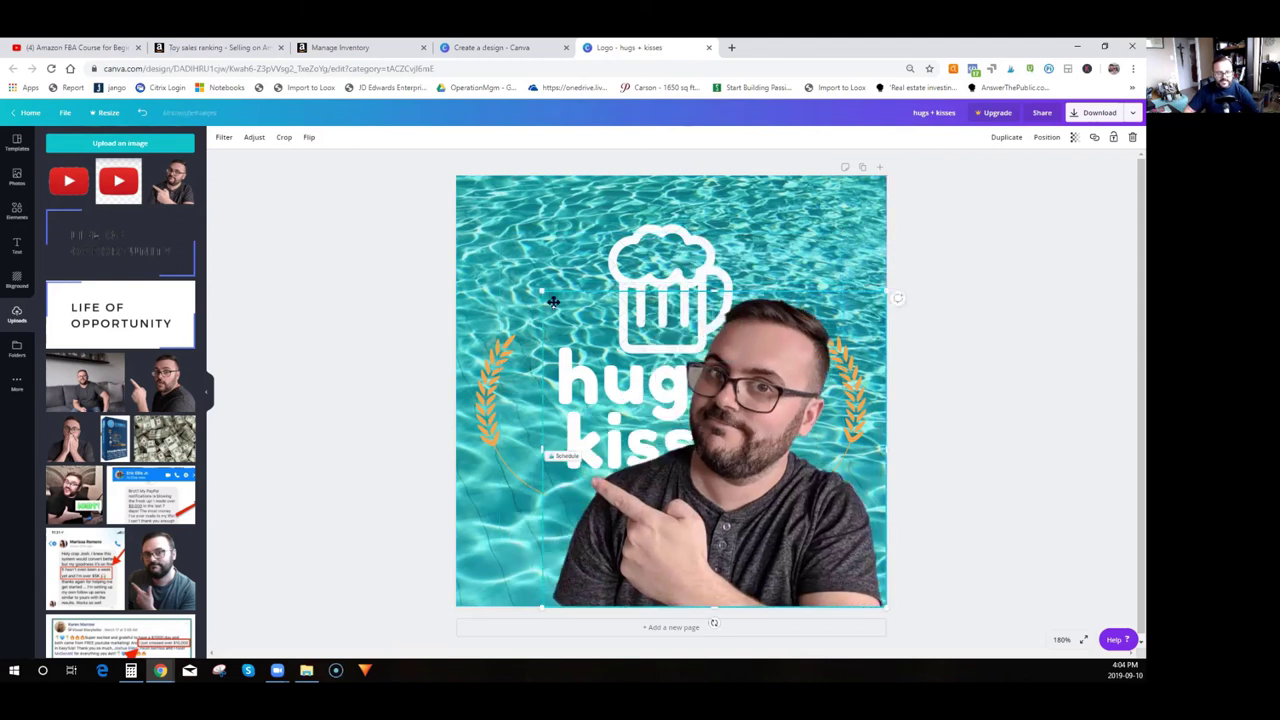
{"action": "left_click_drag", "start_coordinate": [542, 291], "coordinate": [664, 362]}
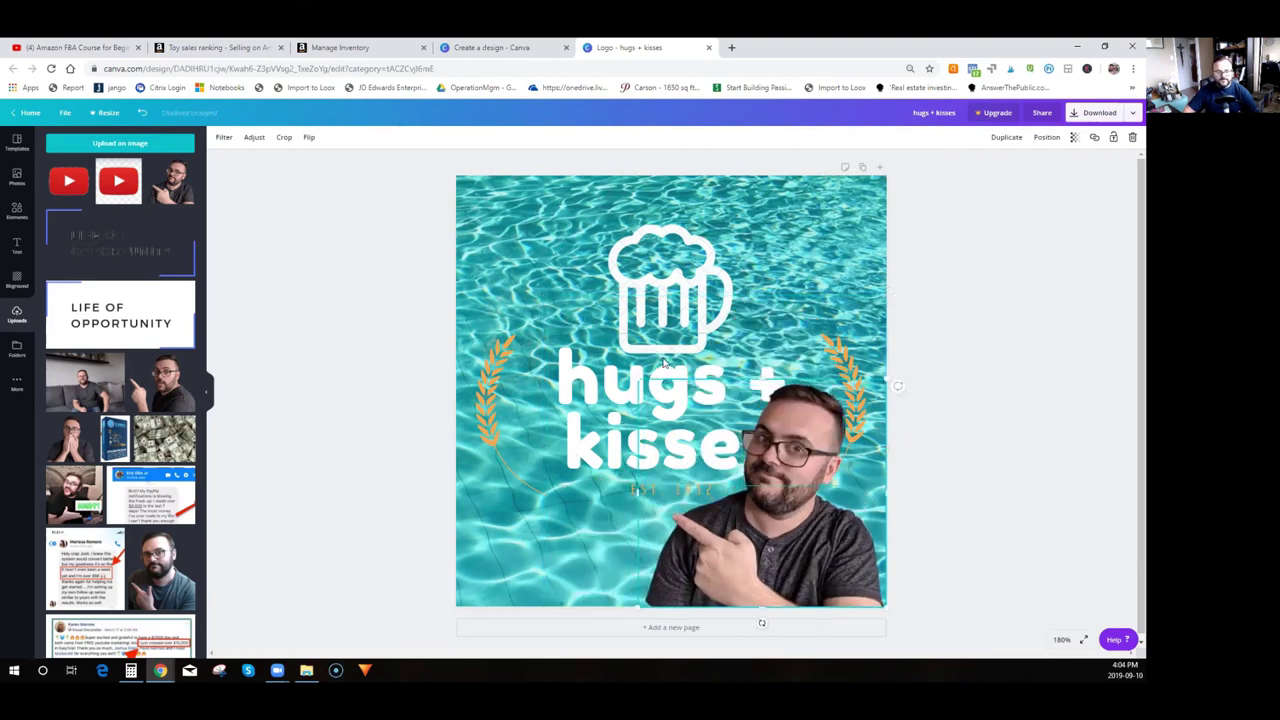
{"action": "left_click", "coordinate": [348, 425]}
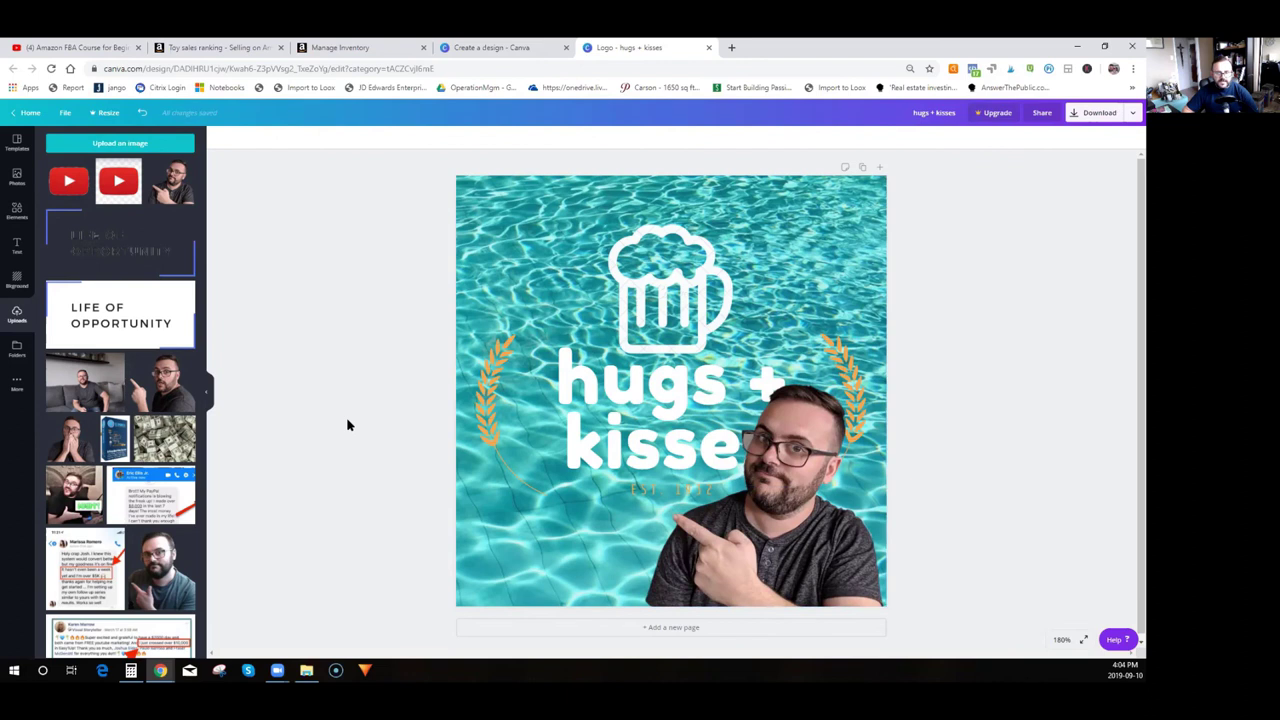